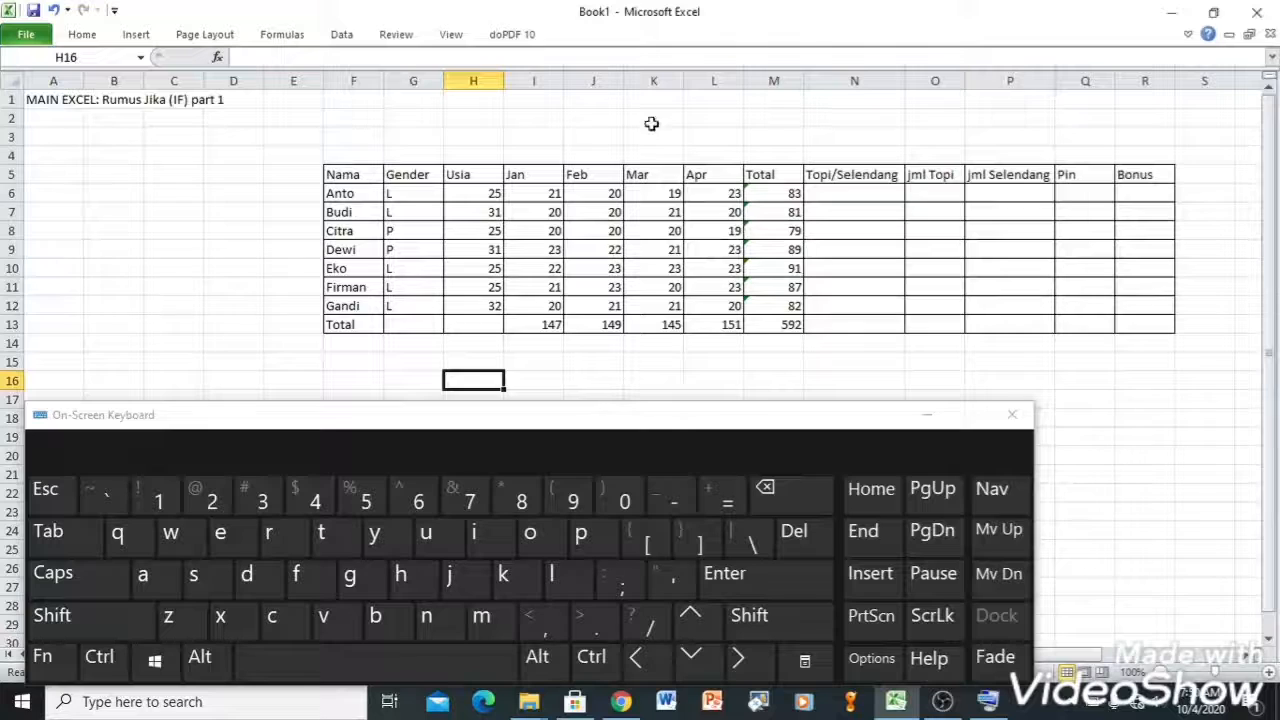
{"action": "left_click", "coordinate": [601, 134]}
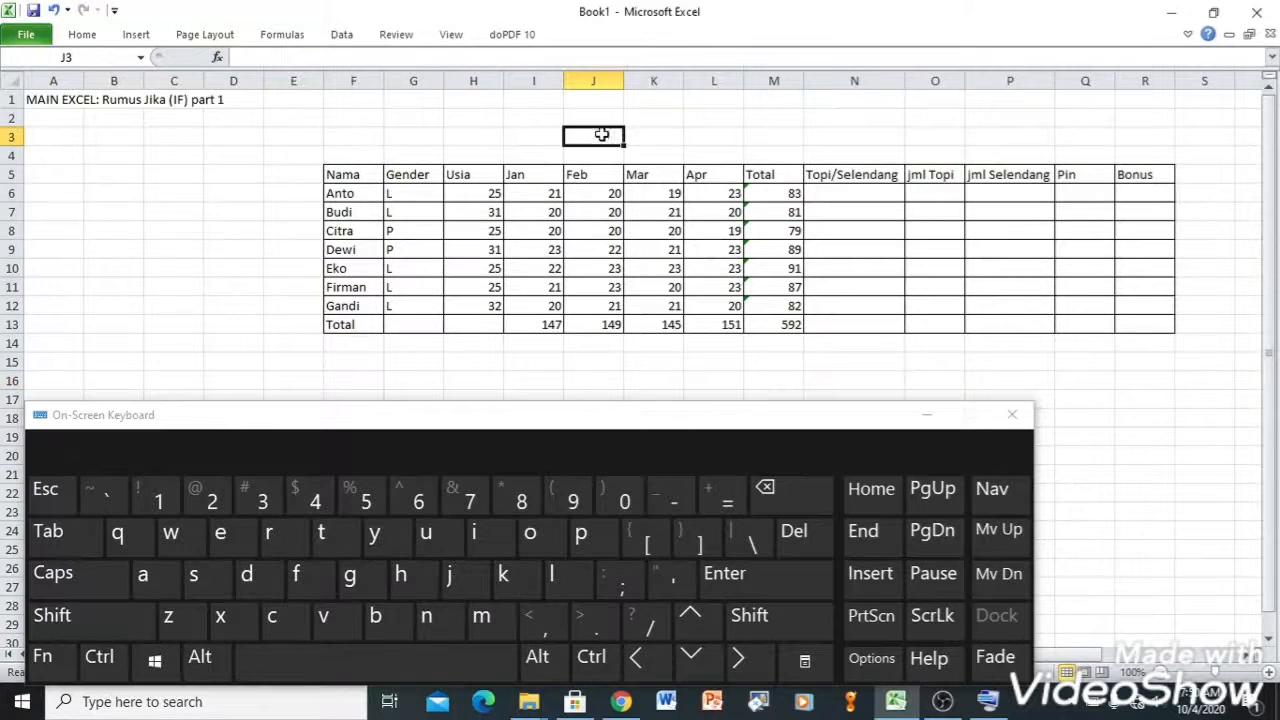
{"action": "left_click", "coordinate": [12, 100]}
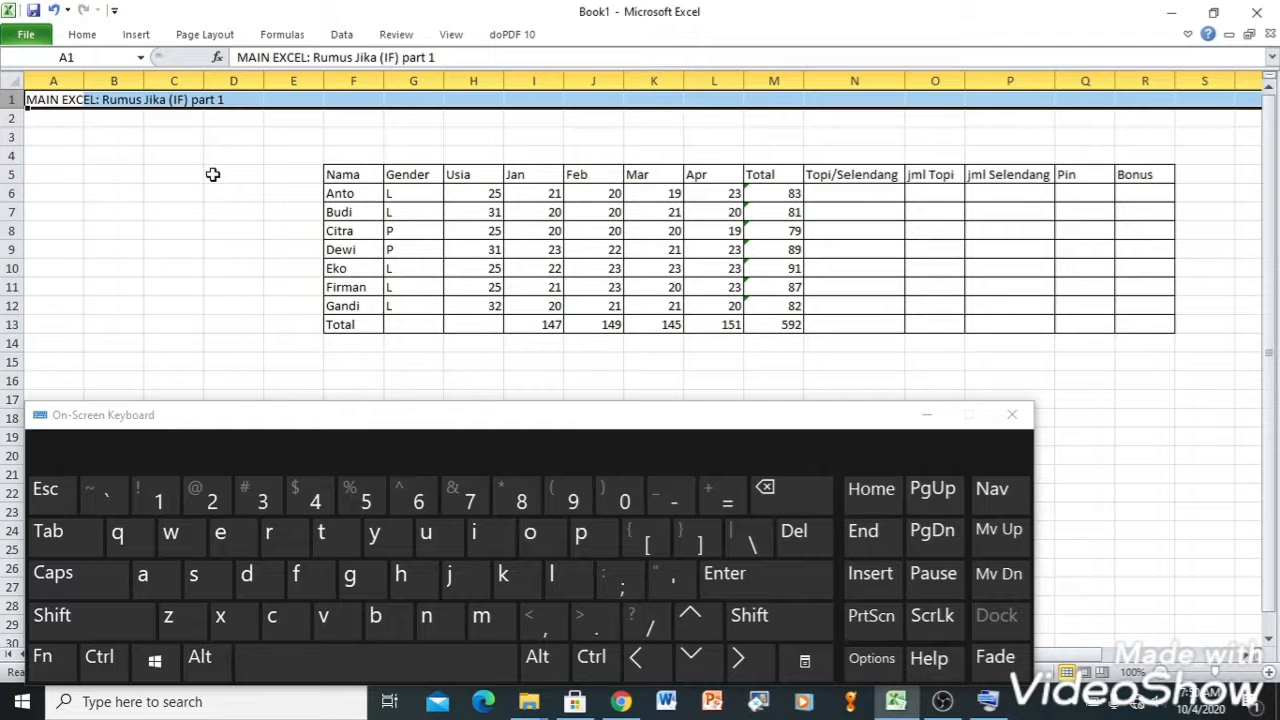
{"action": "left_click_drag", "start_coordinate": [358, 173], "coordinate": [760, 302]}
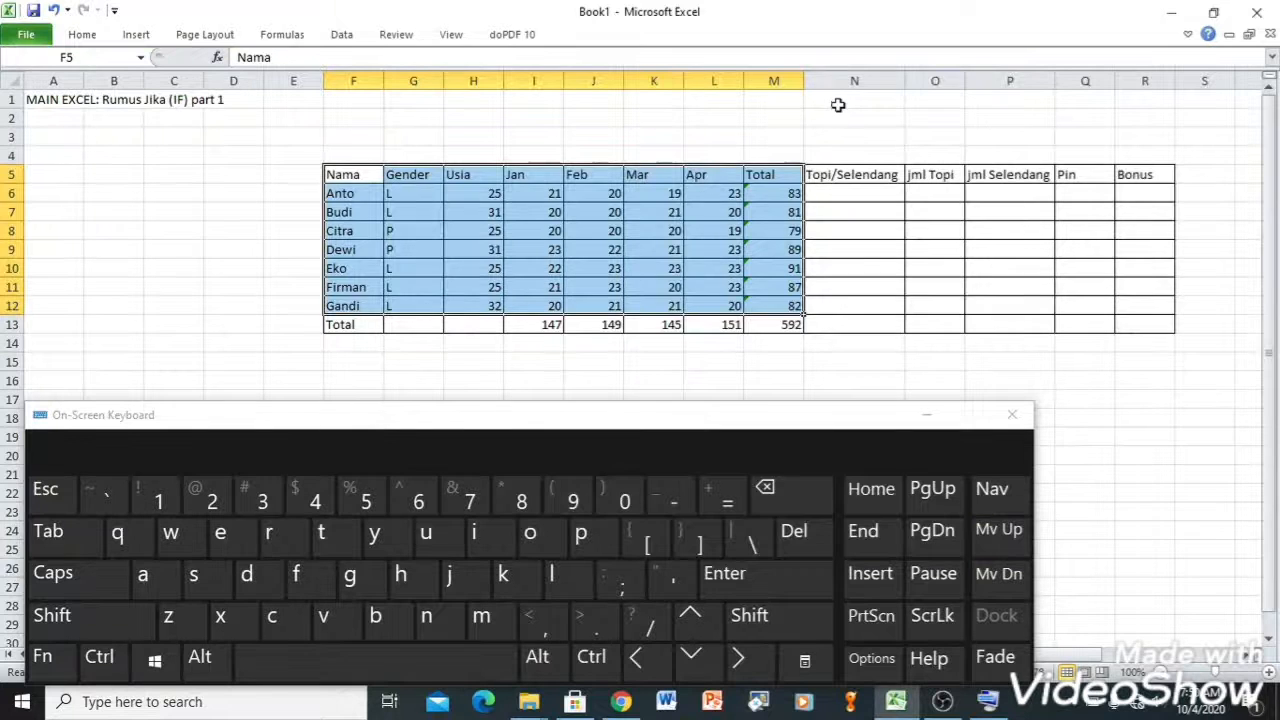
Step: Enter the note "Topi = L" in N1 and "Selendang = P" in N2 above the table
{"action": "left_click", "coordinate": [839, 101]}
{"action": "type", "text": "Topi"}
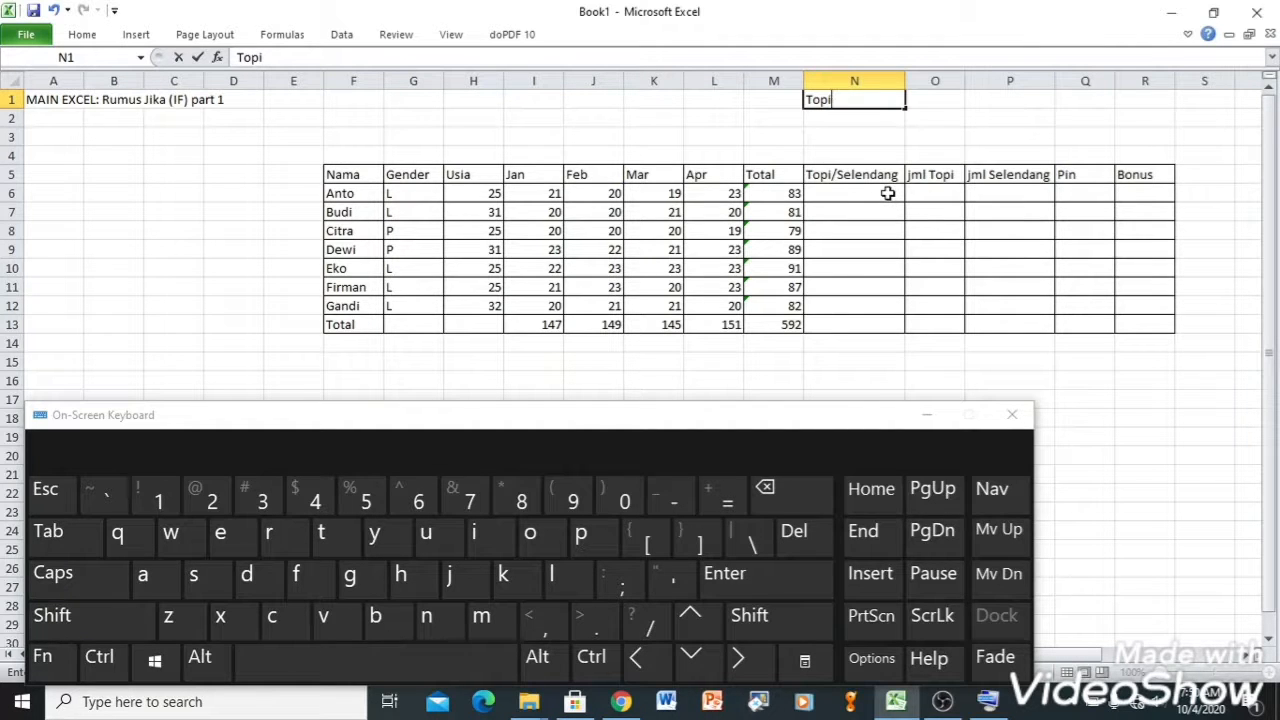
{"action": "type", "text": " = L"}
{"action": "key", "text": "Return"}
{"action": "type", "text": "Sele"}
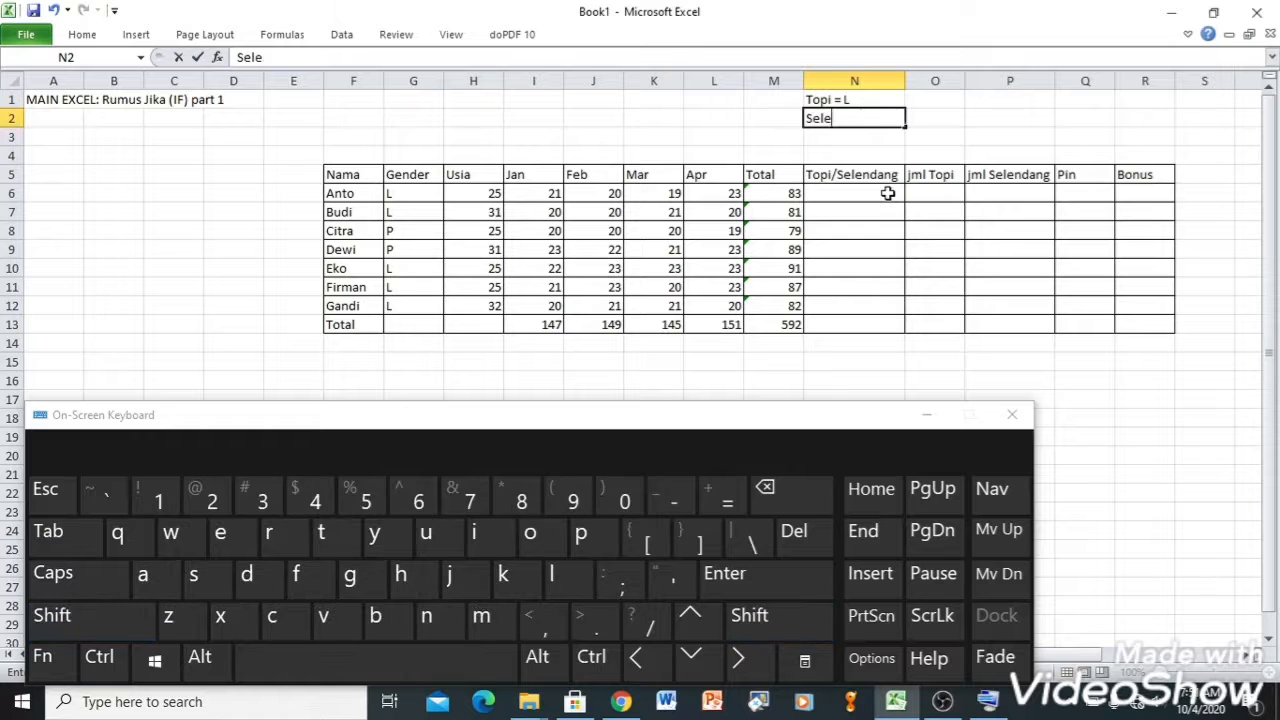
{"action": "type", "text": "ndang = P"}
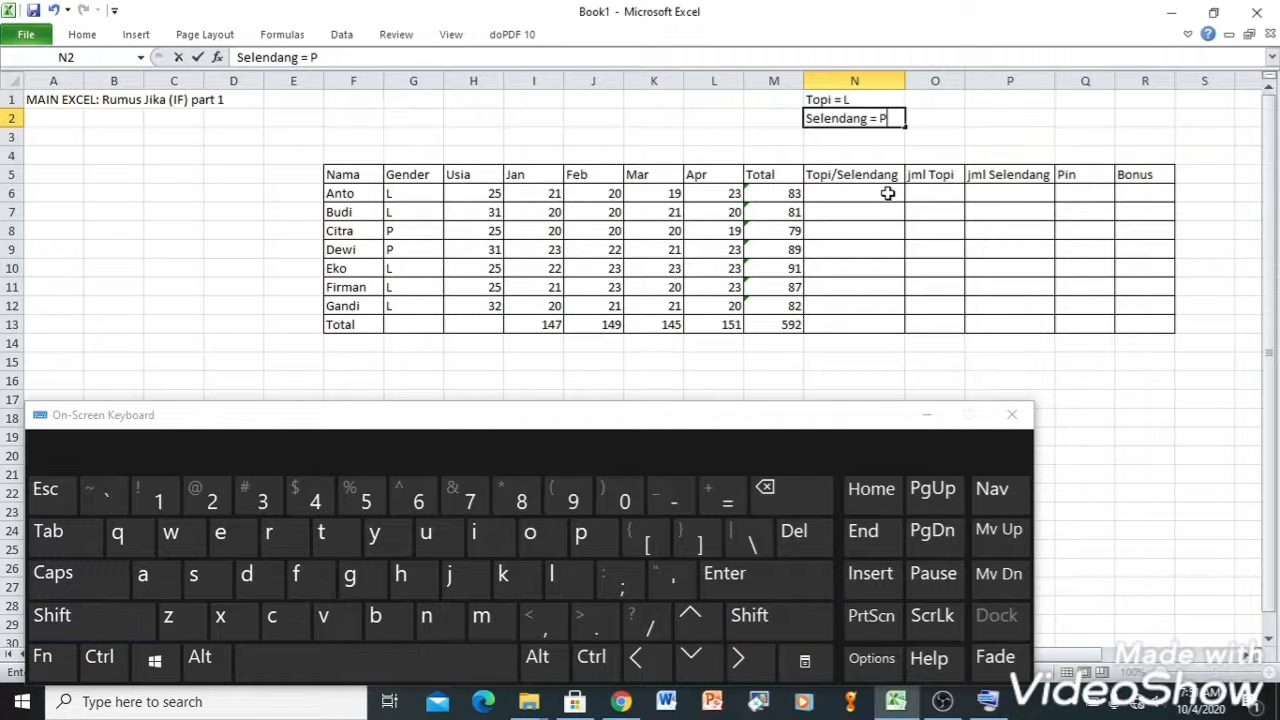
{"action": "key", "text": "Return"}
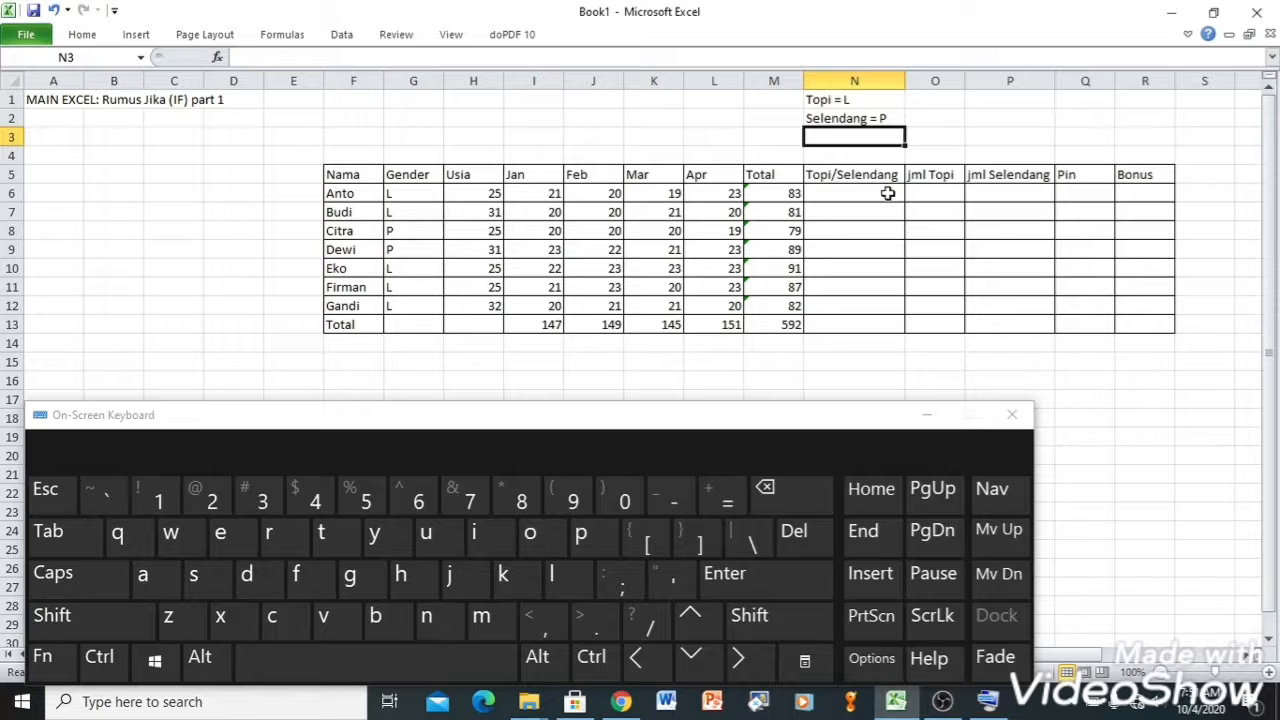
Step: Begin an IF formula in N6 that returns "Topi" when the gender in G6 equals "L"
{"action": "key", "text": "Down"}
{"action": "key", "text": "Down"}
{"action": "key", "text": "Down"}
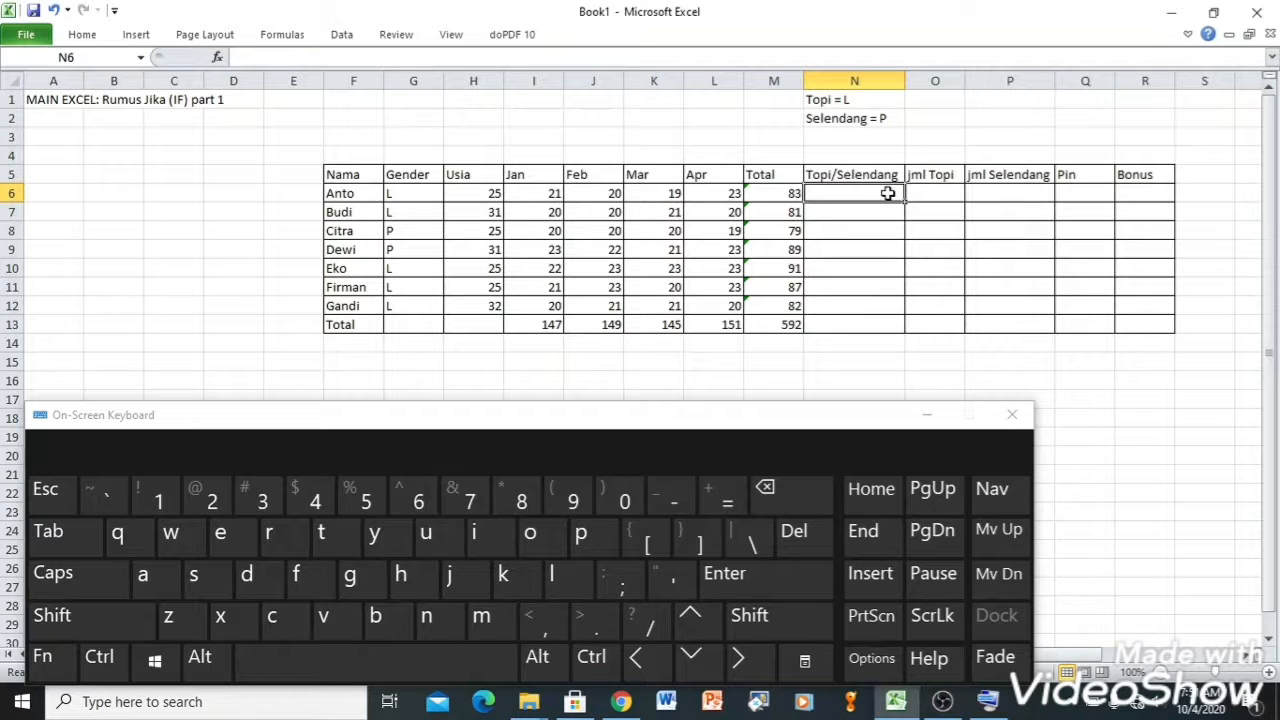
{"action": "type", "text": "=if"}
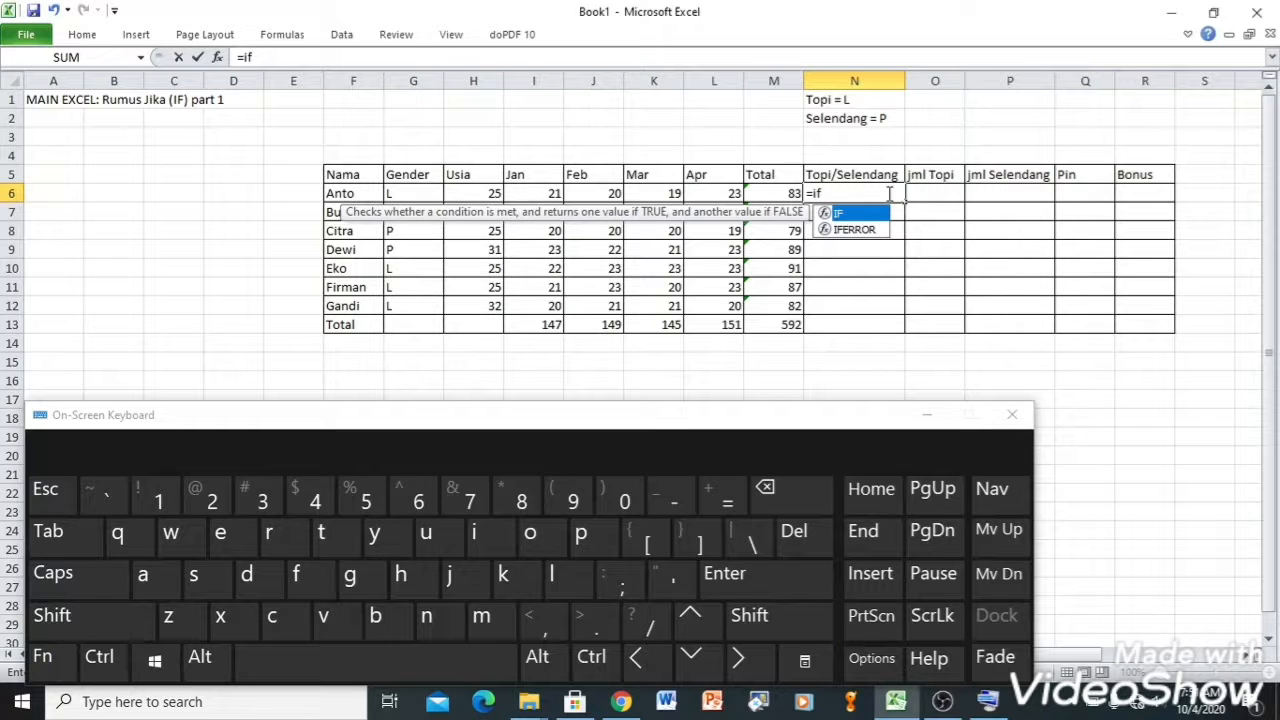
{"action": "type", "text": "("}
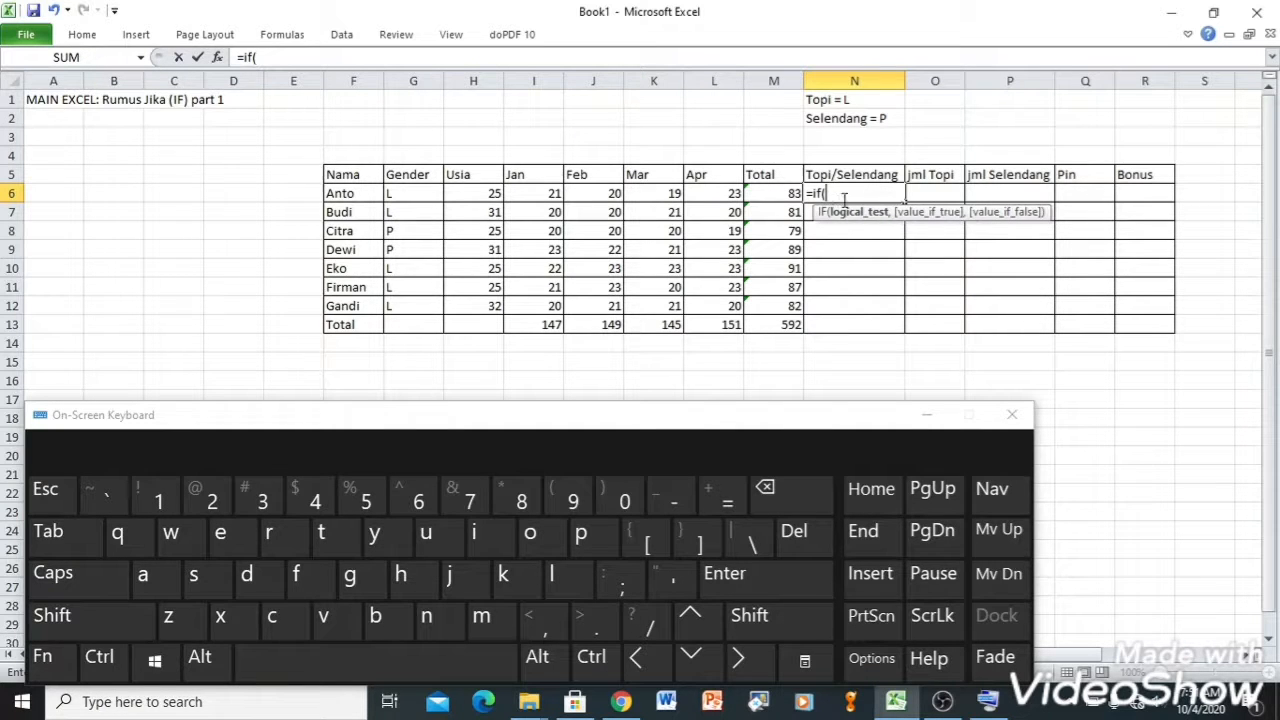
{"action": "left_click", "coordinate": [412, 194]}
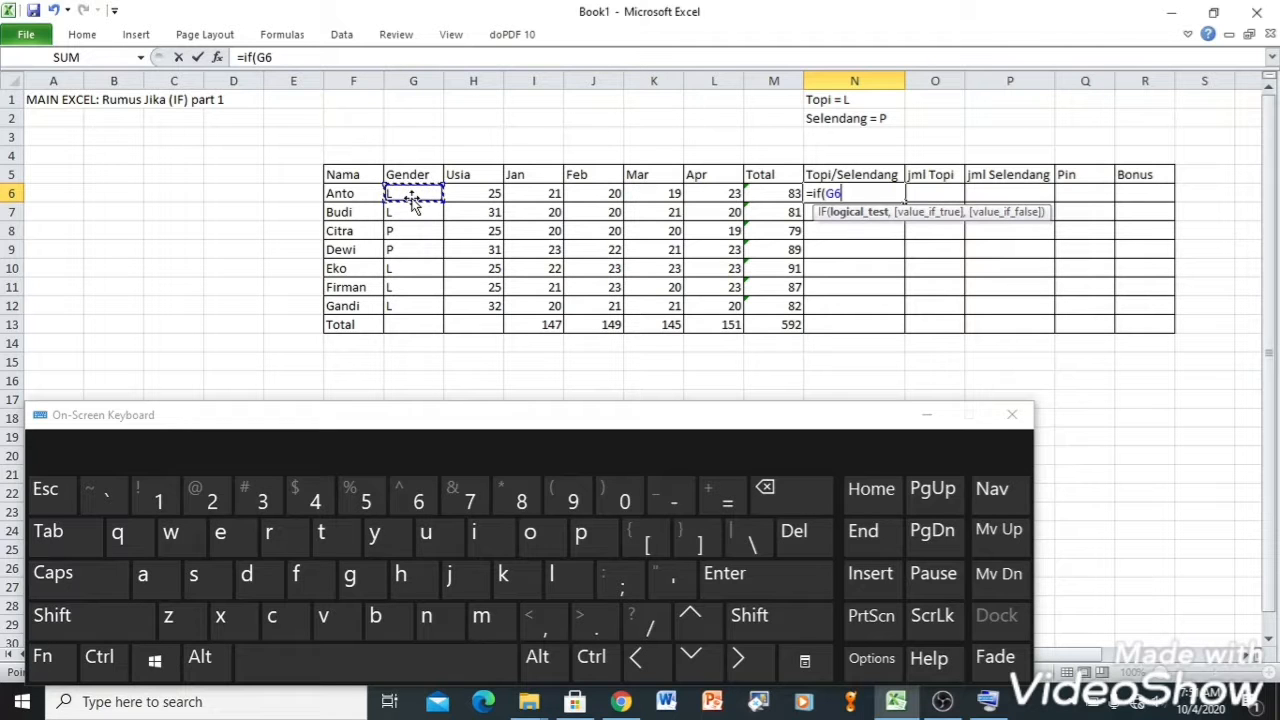
{"action": "type", "text": "=\"L"}
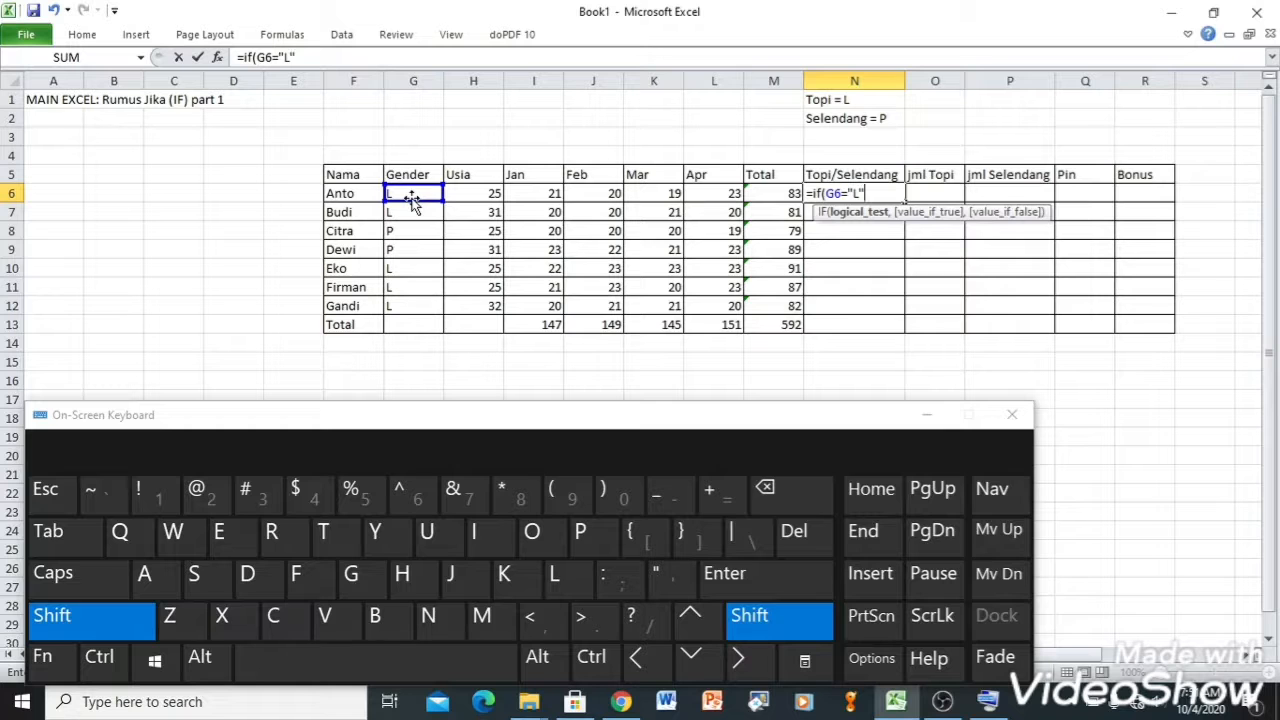
{"action": "type", "text": "\","}
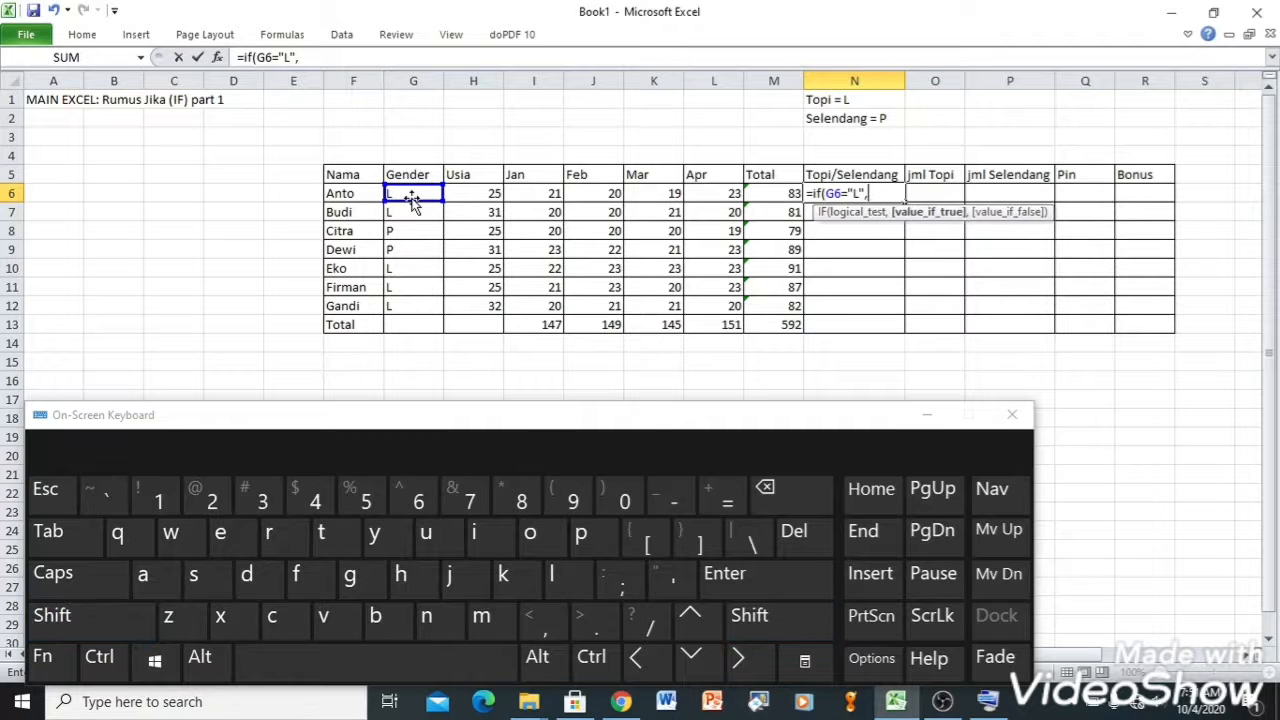
{"action": "type", "text": "\"Topi\","}
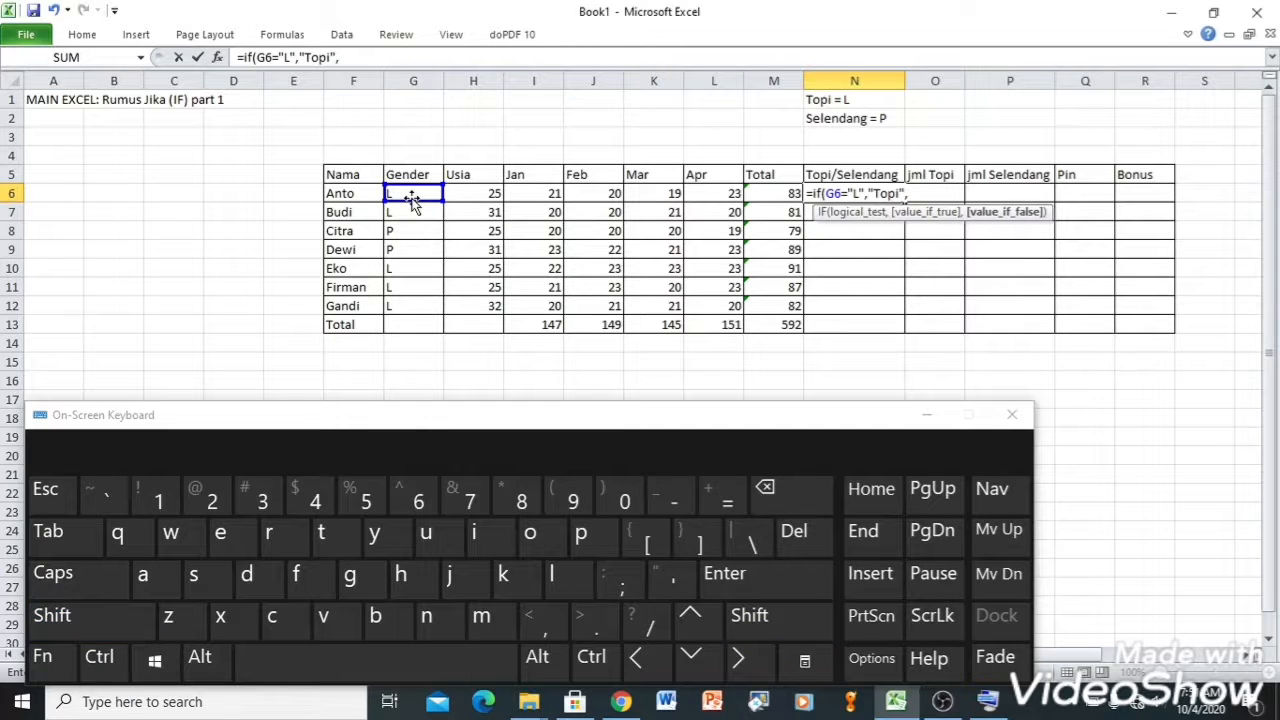
Step: Complete the N6 formula with a nested IF returning "Selendang" when G6 equals "P" and an empty string otherwise
{"action": "type", "text": "if"}
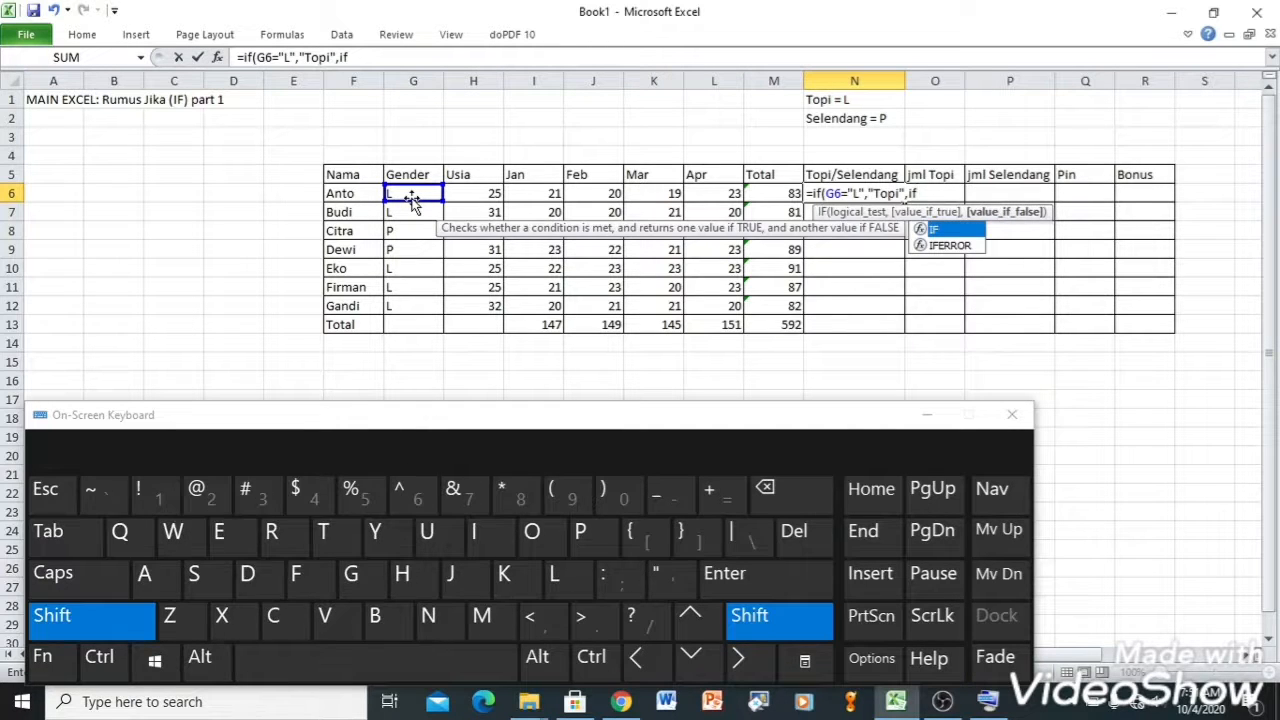
{"action": "type", "text": "("}
{"action": "left_click", "coordinate": [410, 197]}
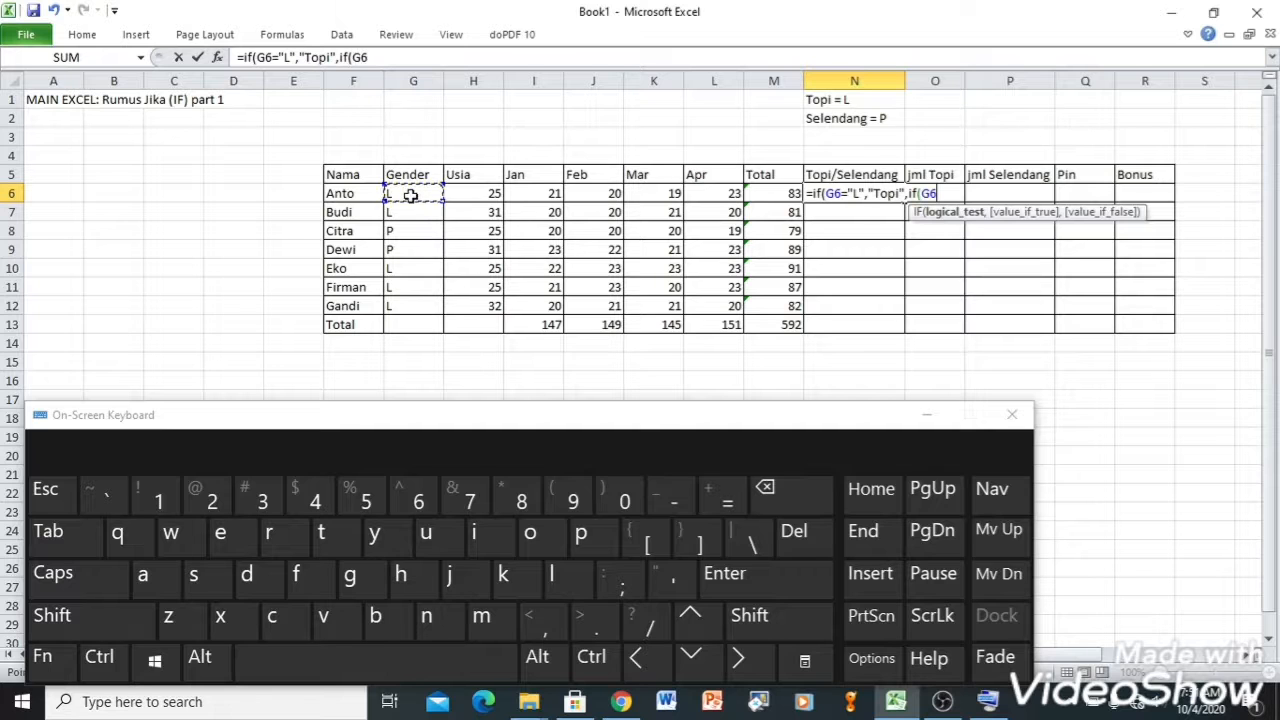
{"action": "type", "text": "=\"P\""}
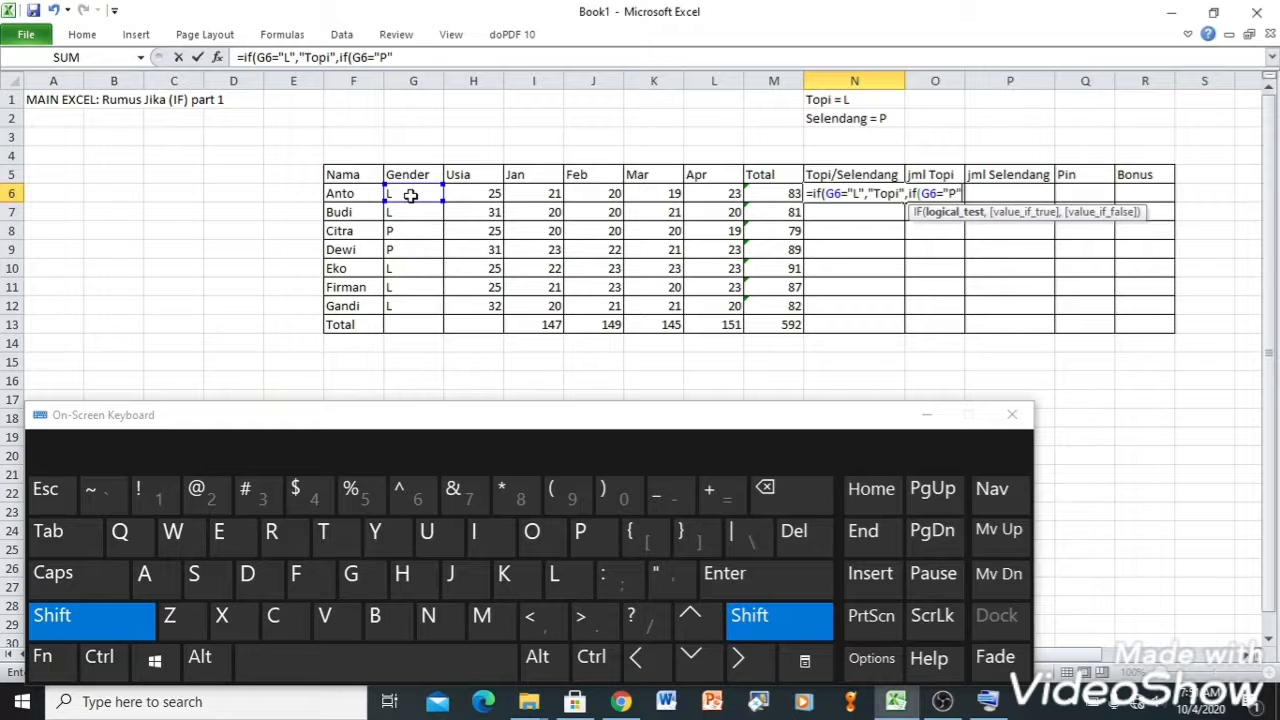
{"action": "type", "text": ","}
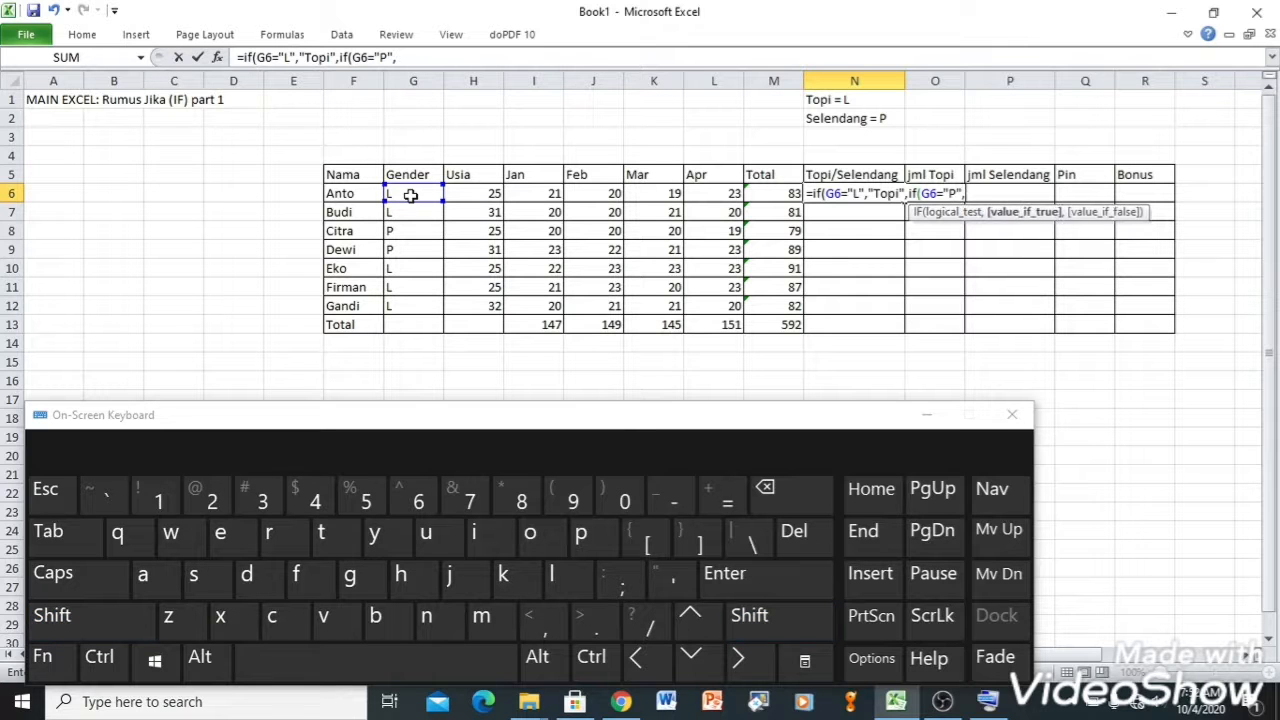
{"action": "type", "text": "\"Selendang"}
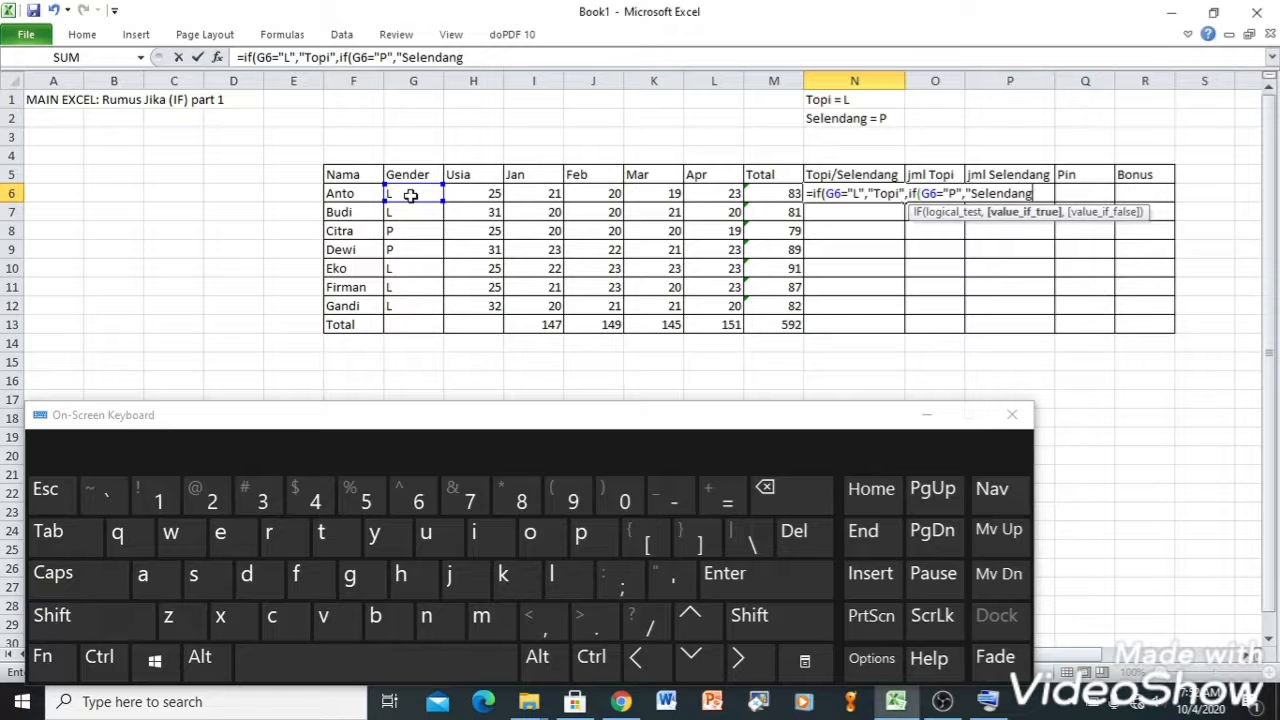
{"action": "type", "text": "\","}
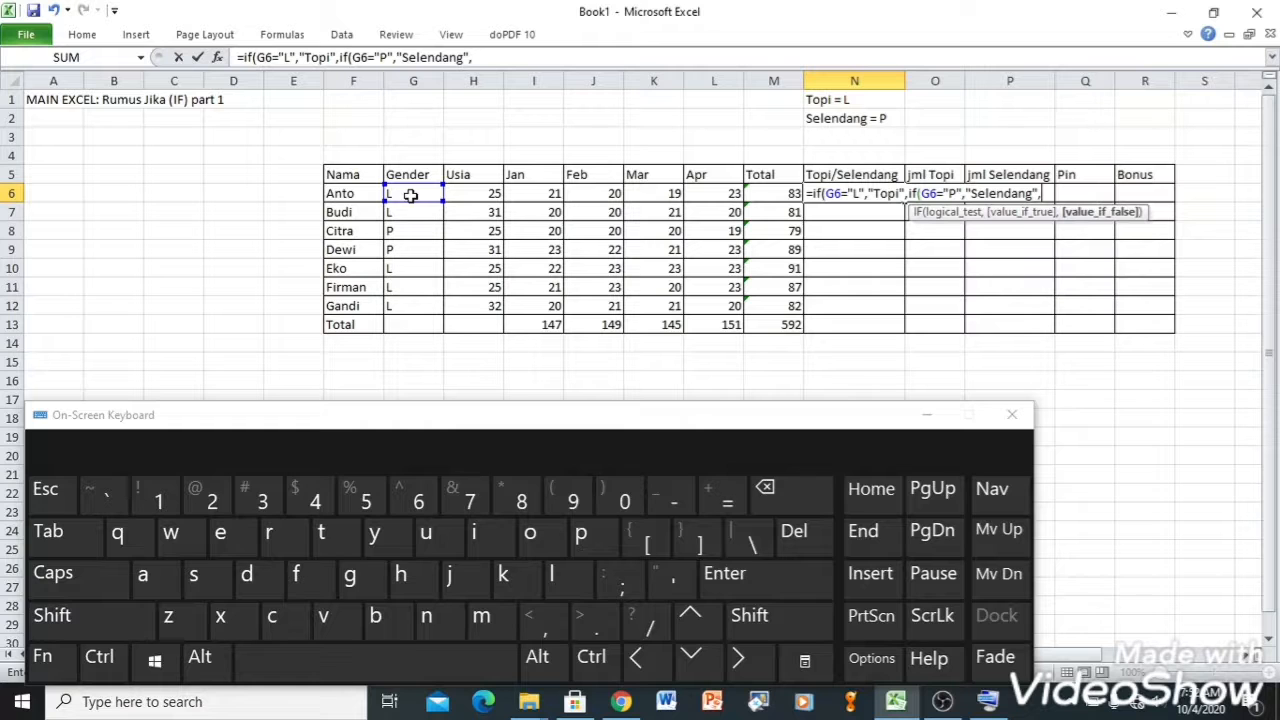
{"action": "type", "text": "\"\""}
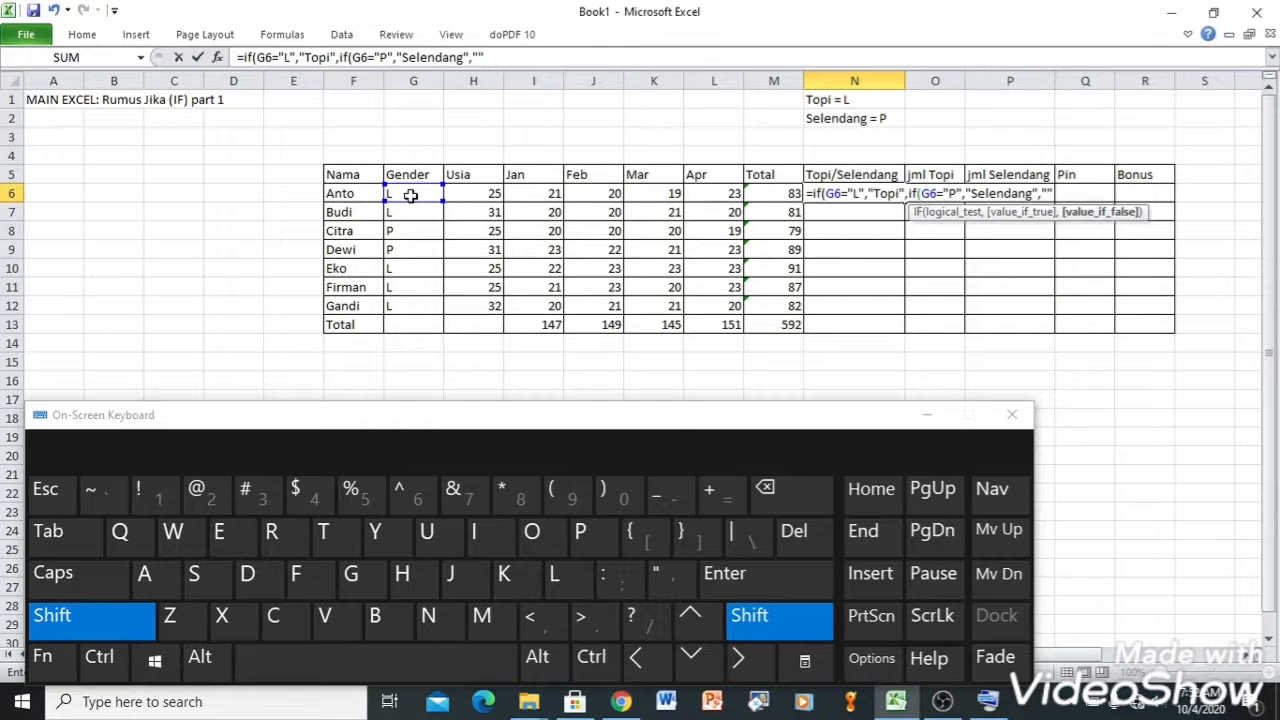
{"action": "type", "text": "))"}
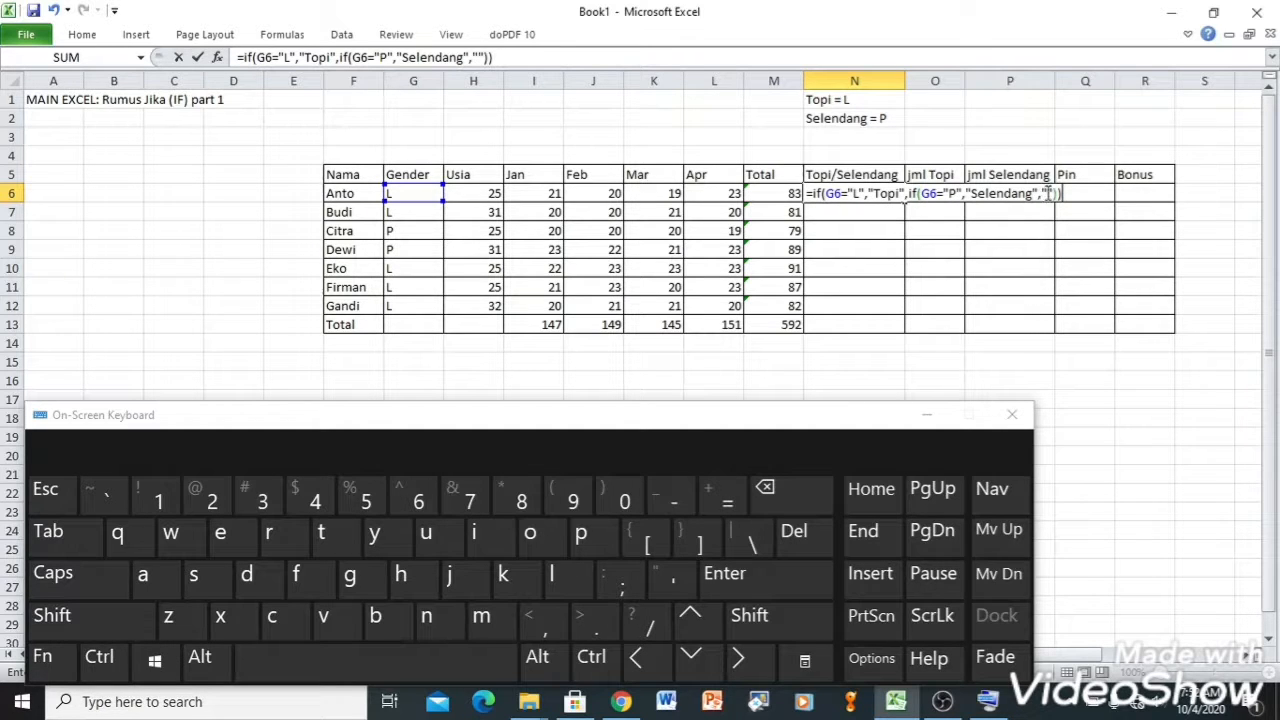
{"action": "key", "text": "Return"}
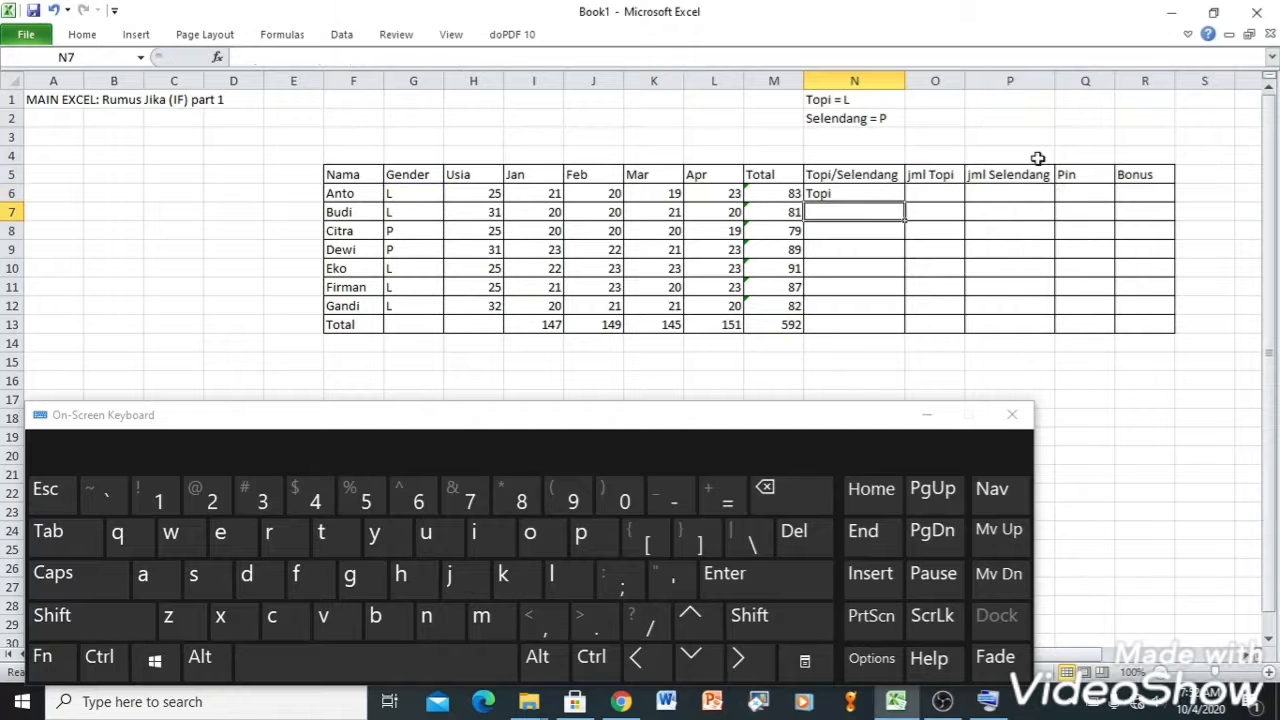
Step: Copy the N6 formula down the Topi/Selendang column through N12
{"action": "left_click", "coordinate": [845, 193]}
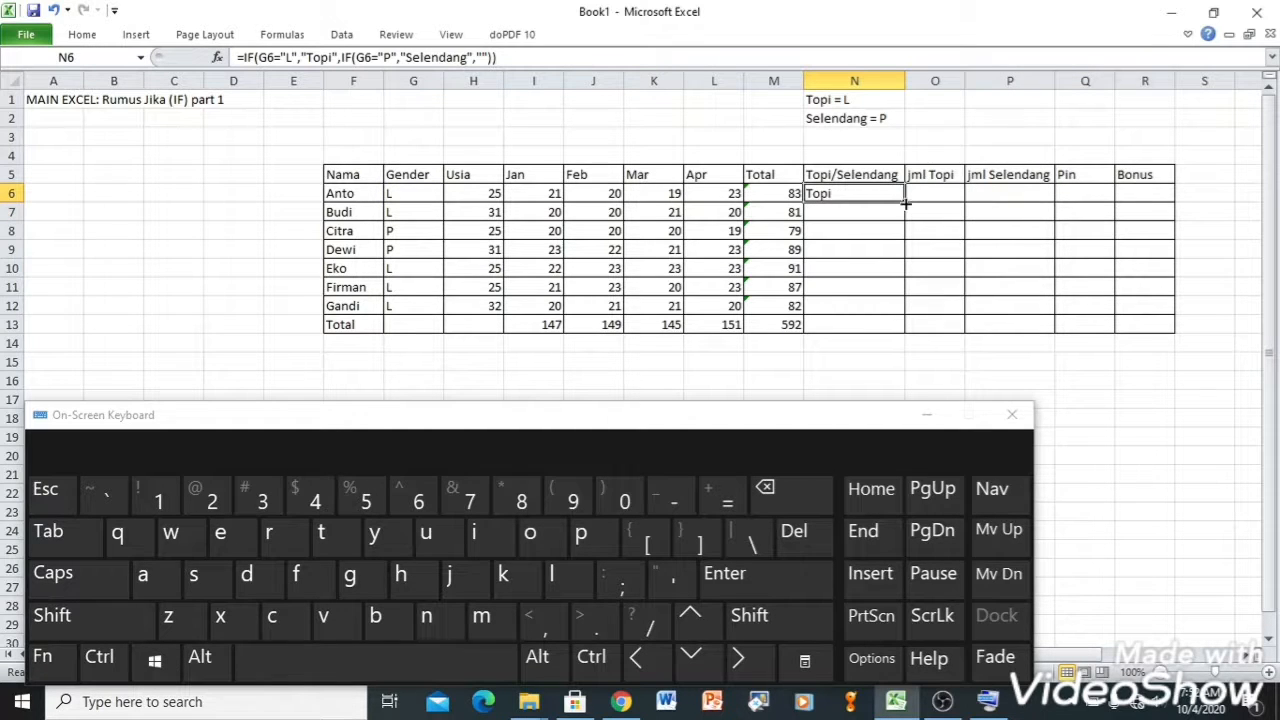
{"action": "left_click_drag", "start_coordinate": [905, 212], "coordinate": [900, 314]}
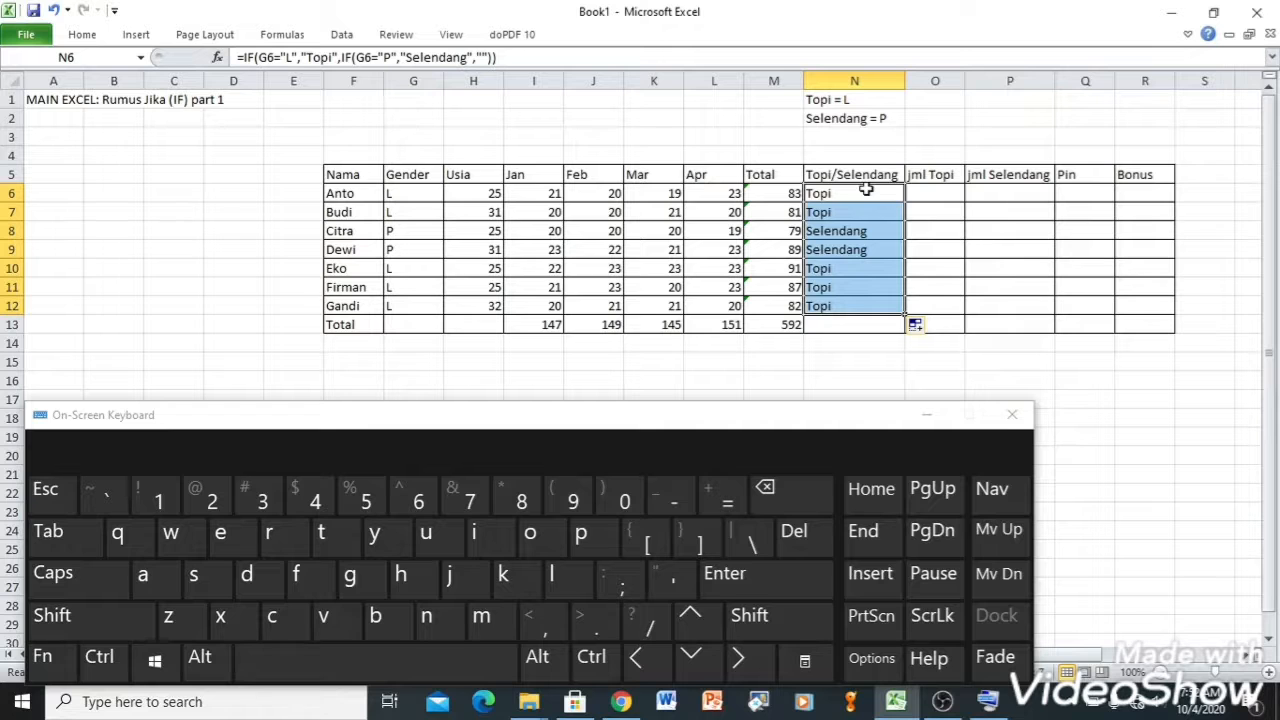
{"action": "left_click", "coordinate": [933, 176]}
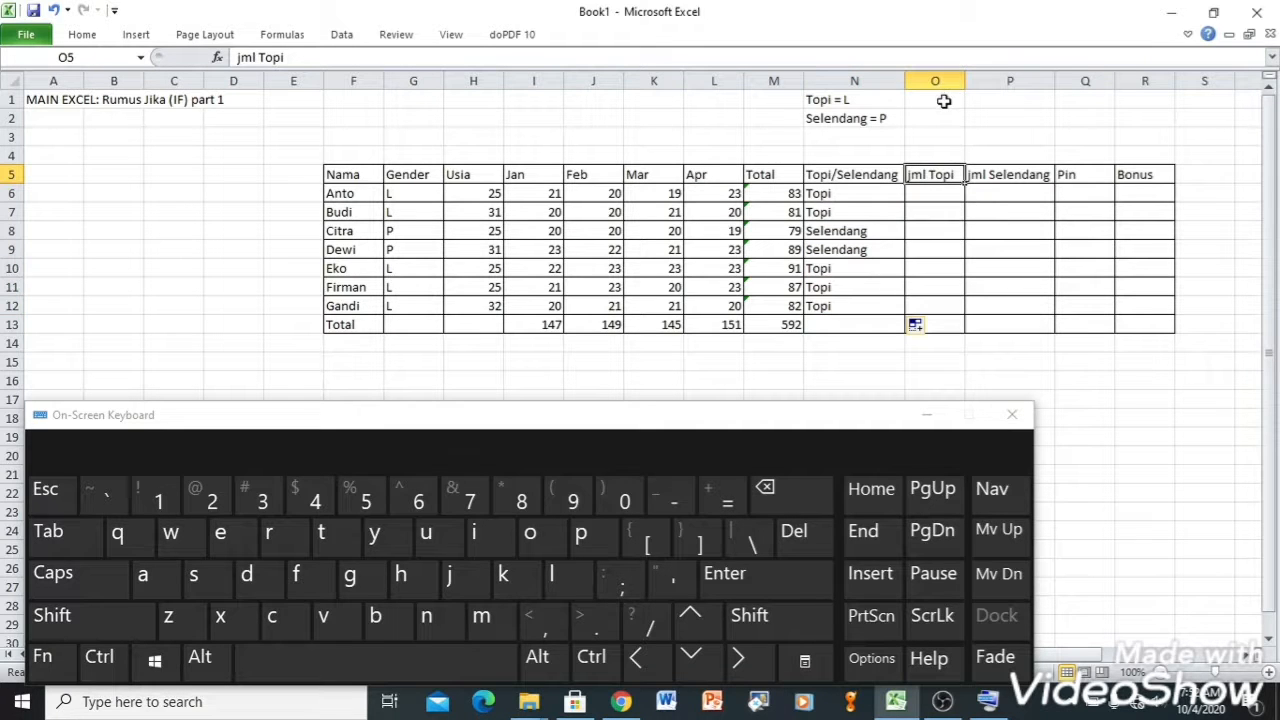
Step: Enter the hat-count rules "L<30 topi2" in O1 and "L>30 topi 1" in O2
{"action": "left_click", "coordinate": [943, 101]}
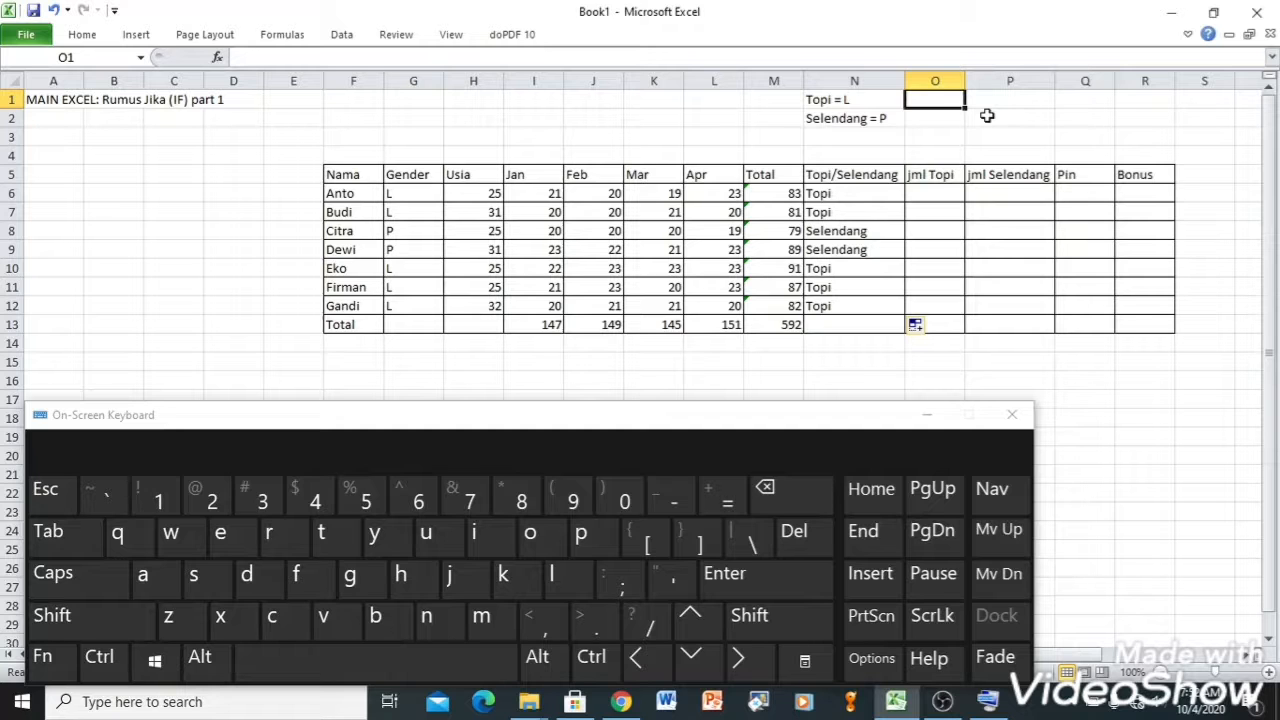
{"action": "type", "text": "L"}
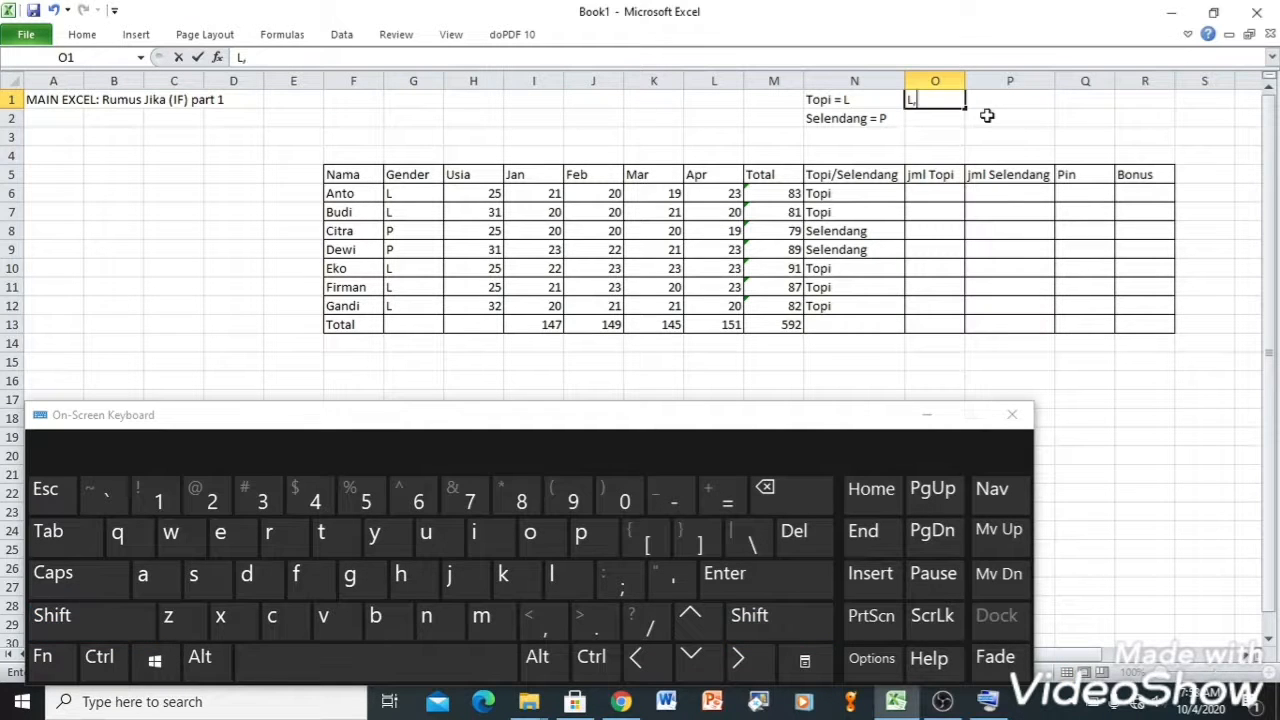
{"action": "type", "text": "<30"}
{"action": "type", "text": "topi"}
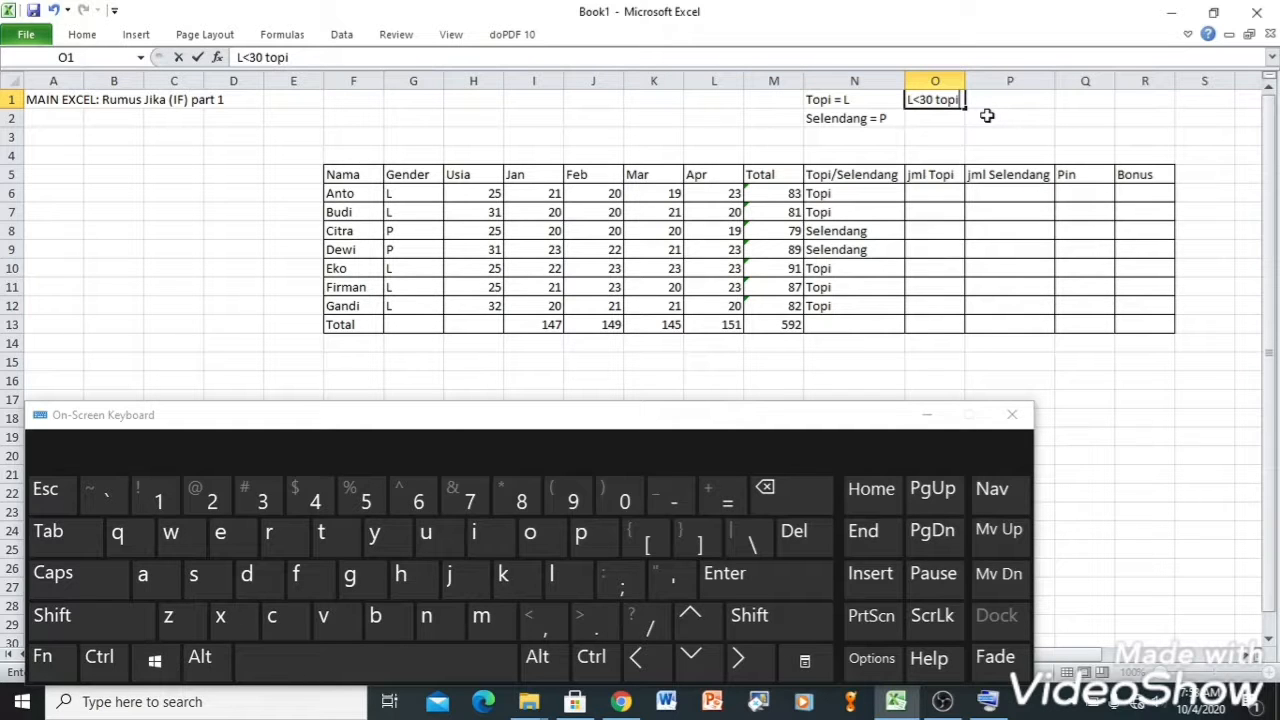
{"action": "type", "text": "2"}
{"action": "key", "text": "Return"}
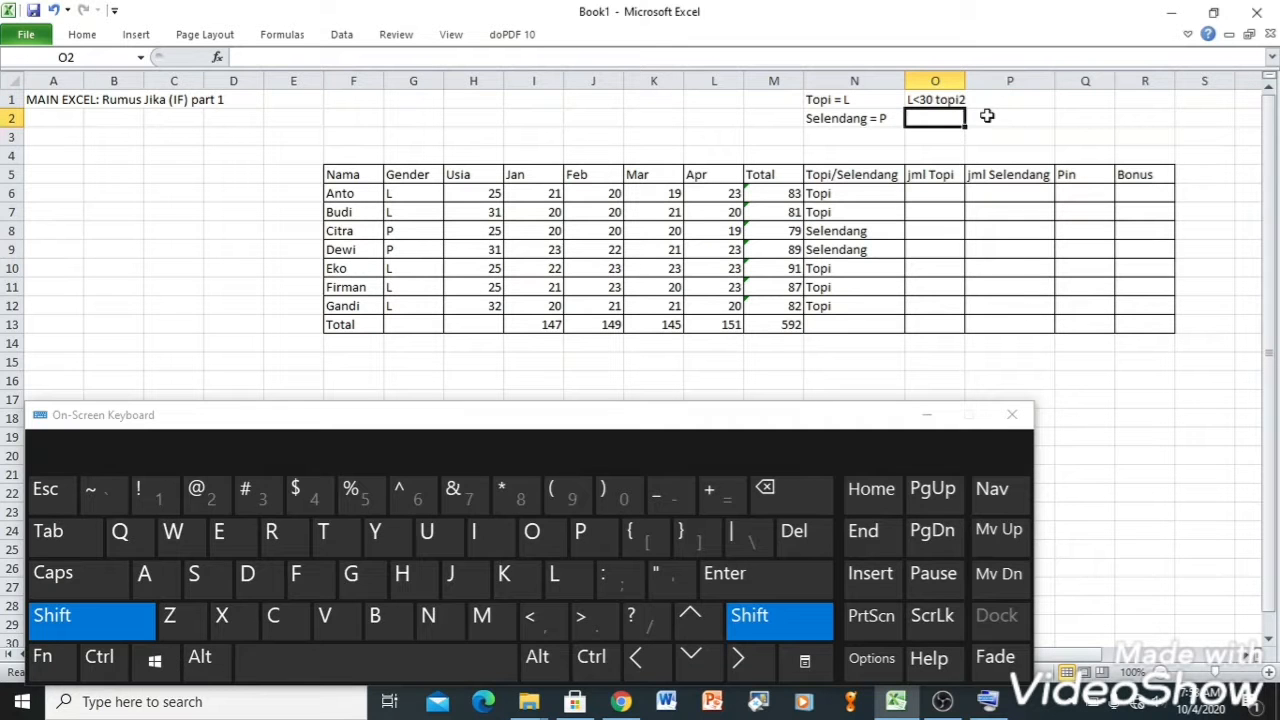
{"action": "type", "text": "L>"}
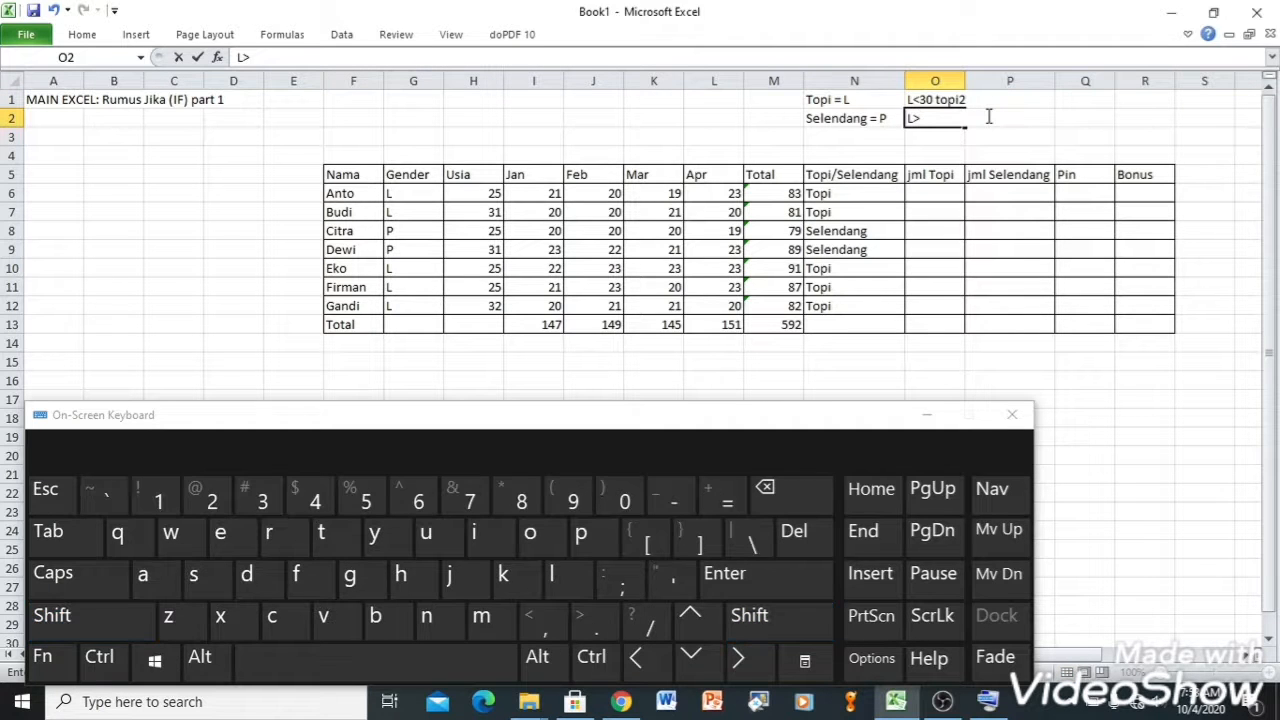
{"action": "type", "text": "30 topi 1"}
{"action": "key", "text": "Return"}
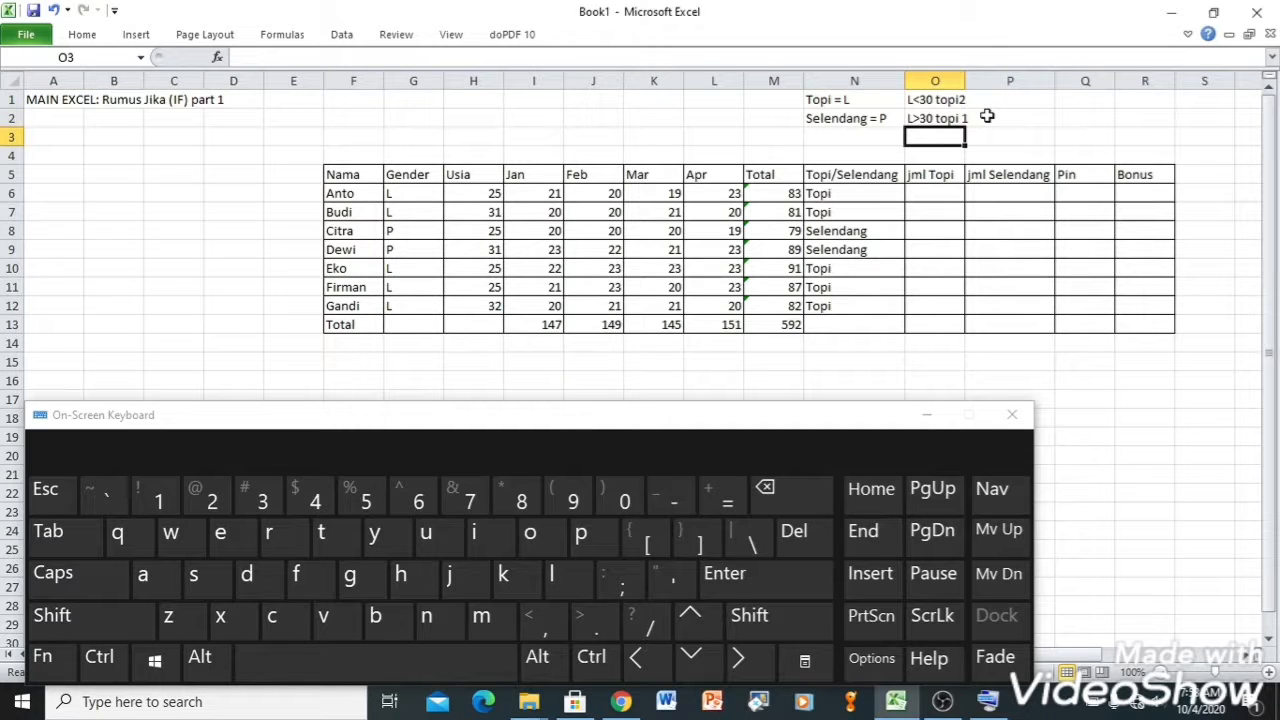
Step: Begin an IF formula in O6 with an AND test whose first condition is that N6 equals "Topi"
{"action": "left_click", "coordinate": [937, 194]}
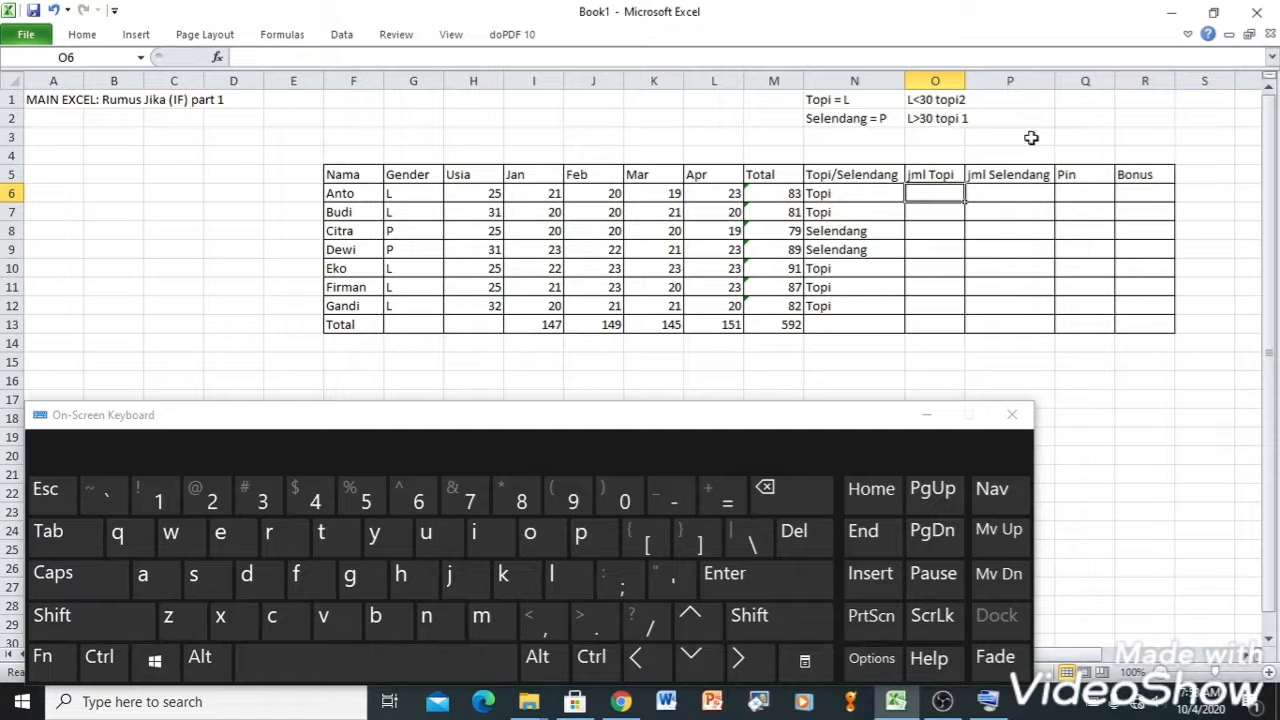
{"action": "type", "text": "="}
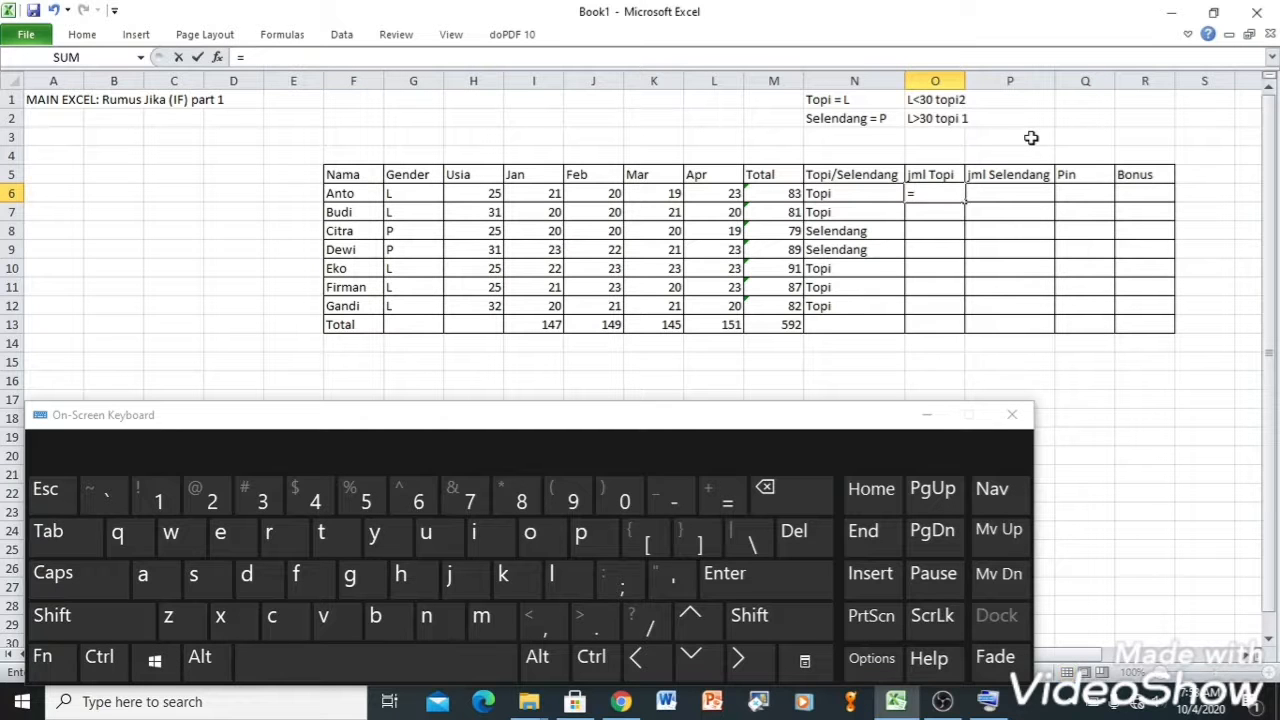
{"action": "type", "text": "if"}
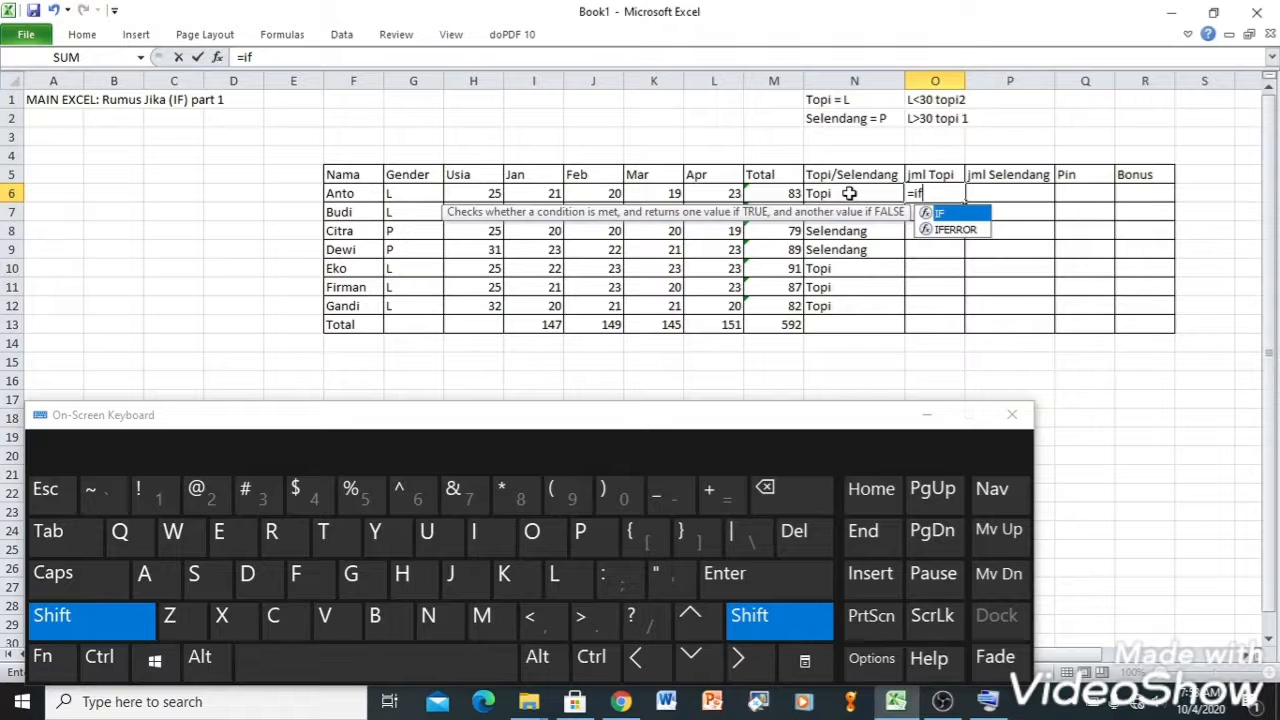
{"action": "type", "text": "("}
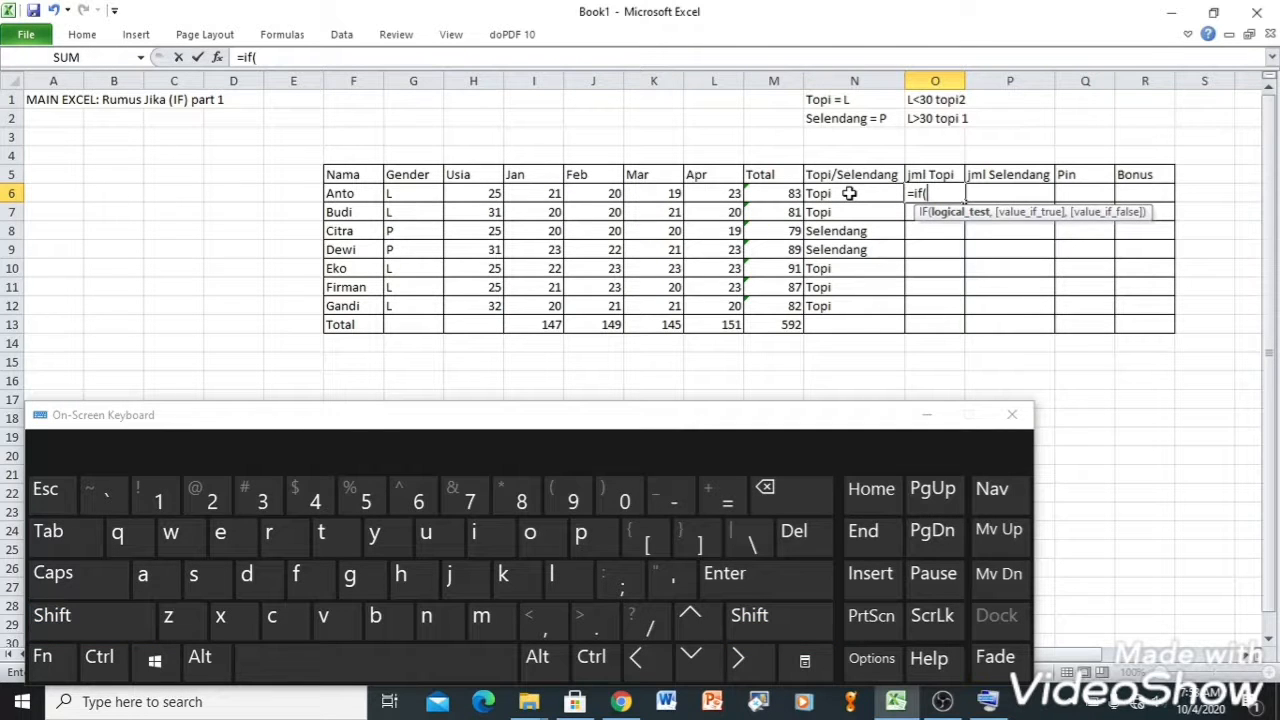
{"action": "type", "text": "and"}
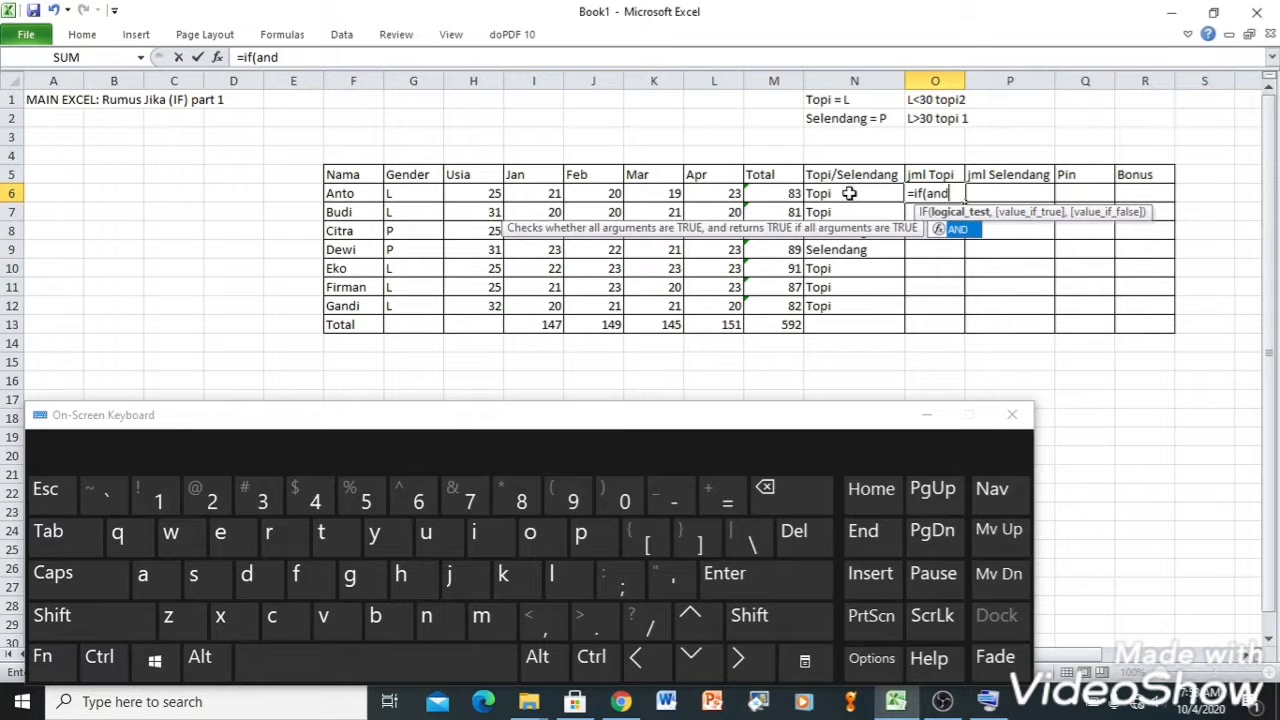
{"action": "type", "text": "("}
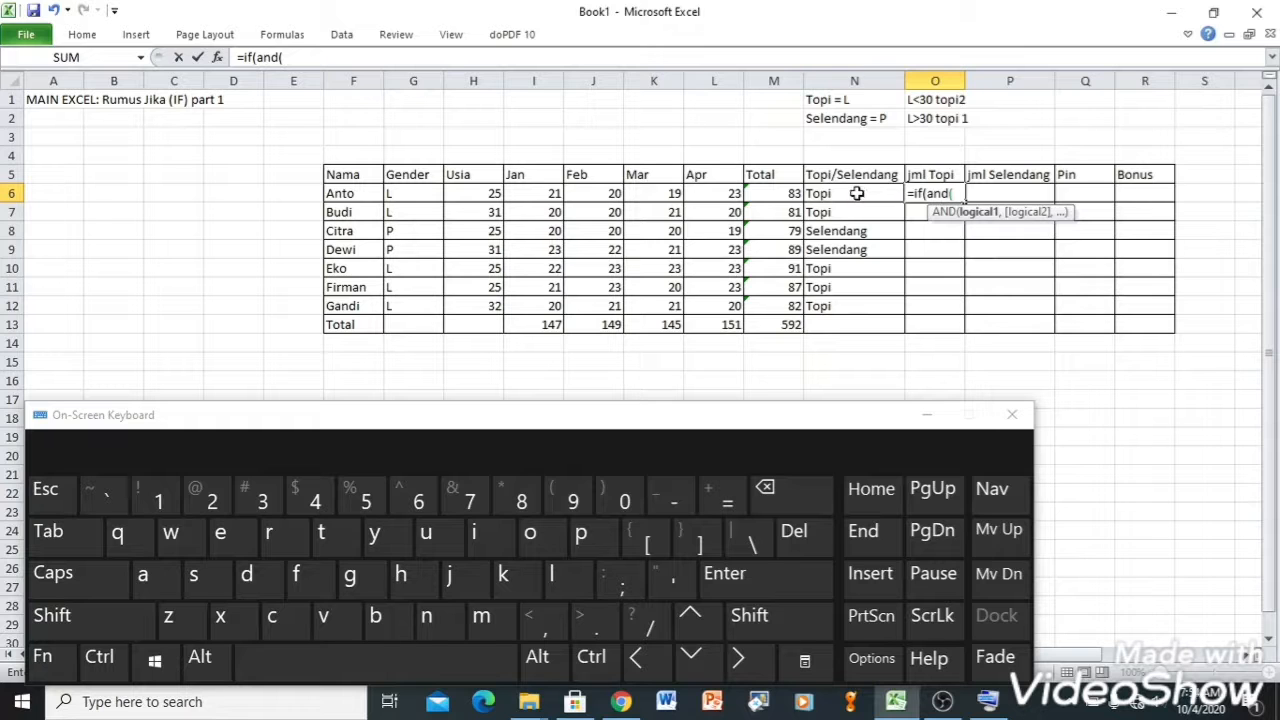
{"action": "left_click", "coordinate": [857, 193]}
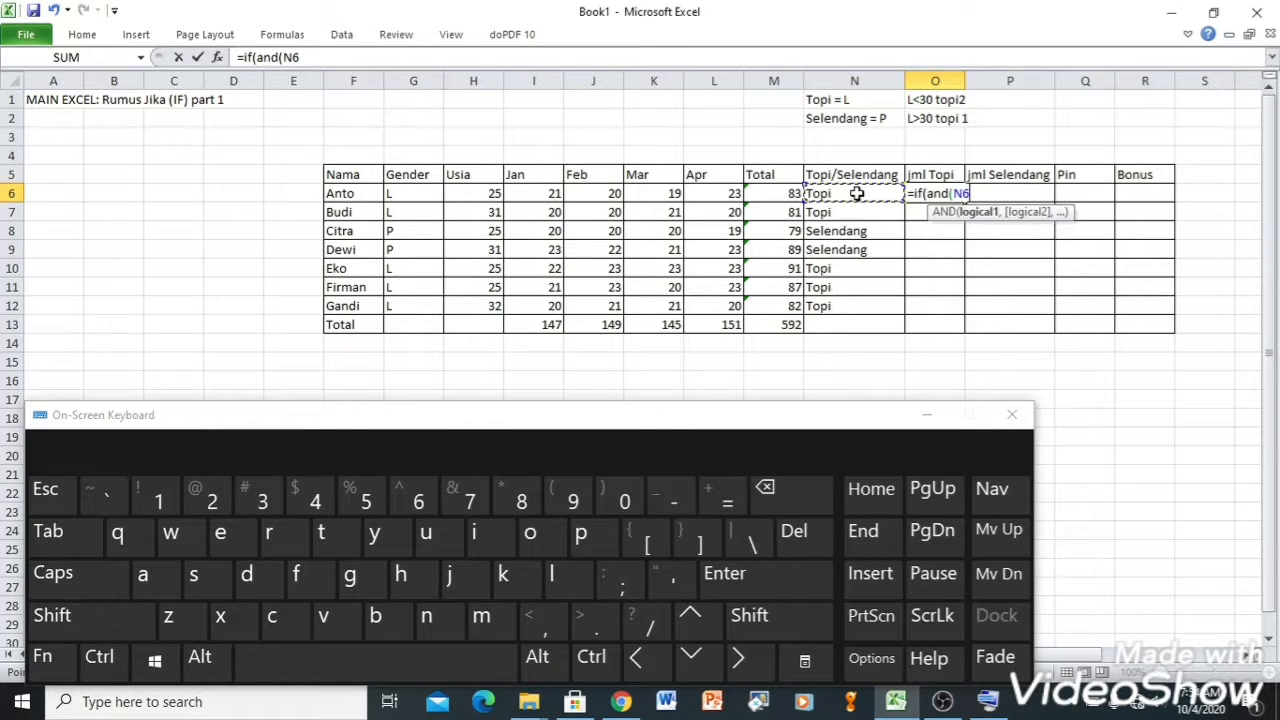
{"action": "type", "text": "=\""}
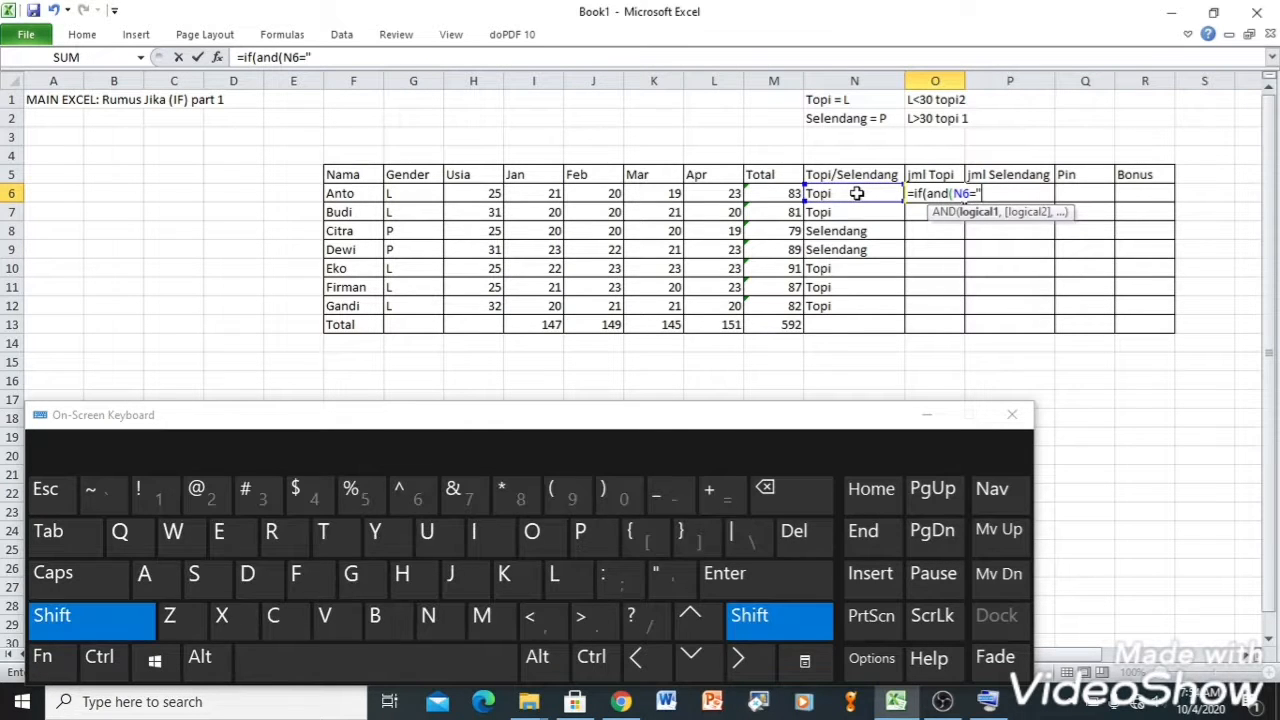
{"action": "type", "text": "T"}
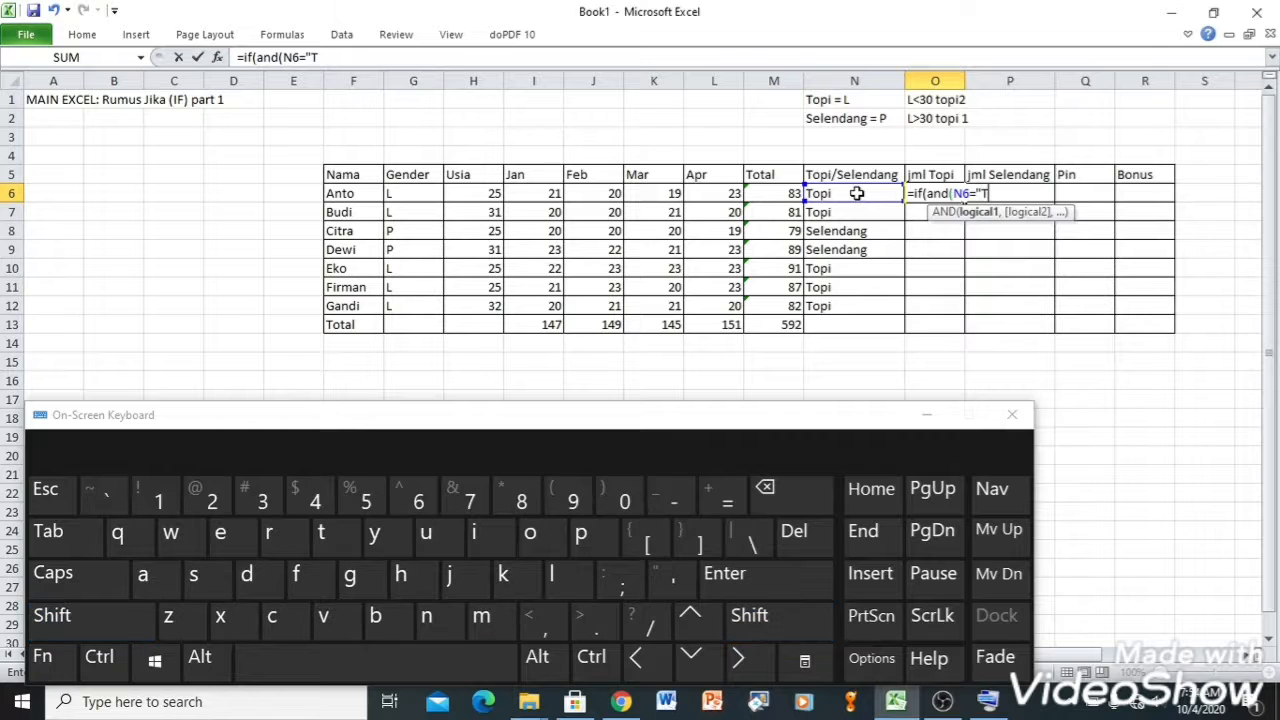
{"action": "type", "text": "opi\","}
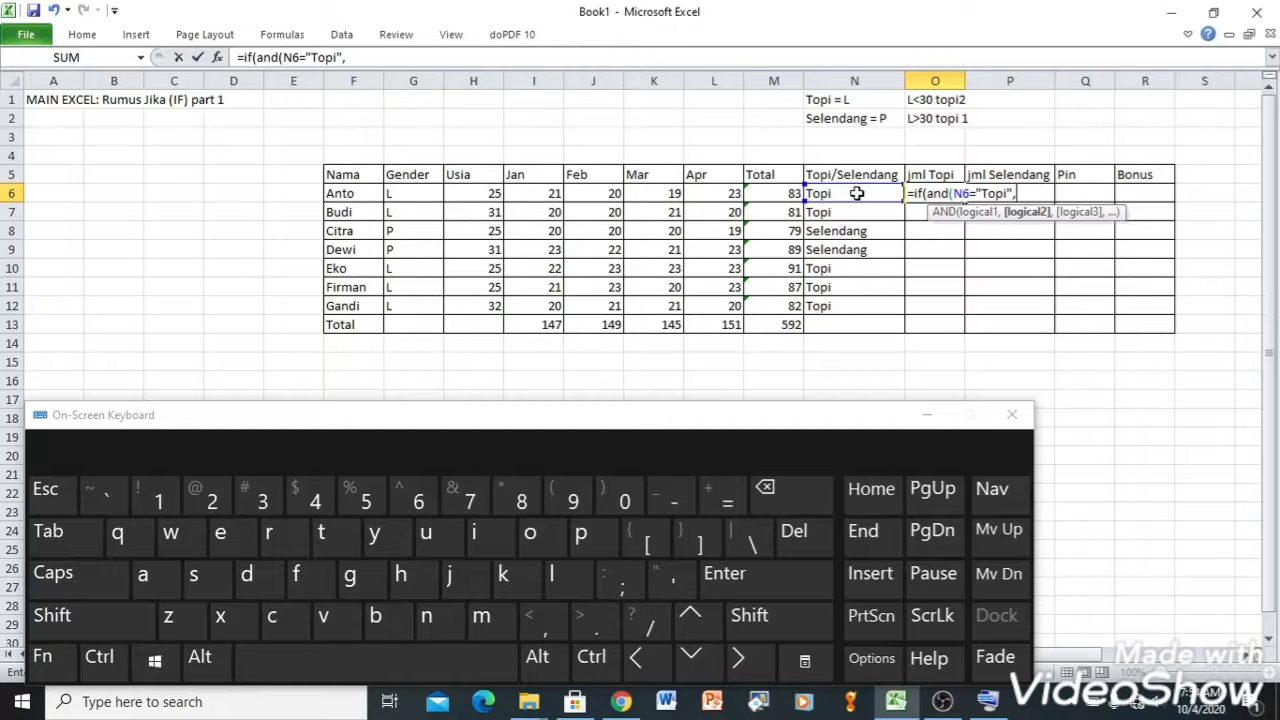
Step: Add H6<30 as the second AND condition in the O6 formula, with 2 as the value if true
{"action": "left_click", "coordinate": [460, 192]}
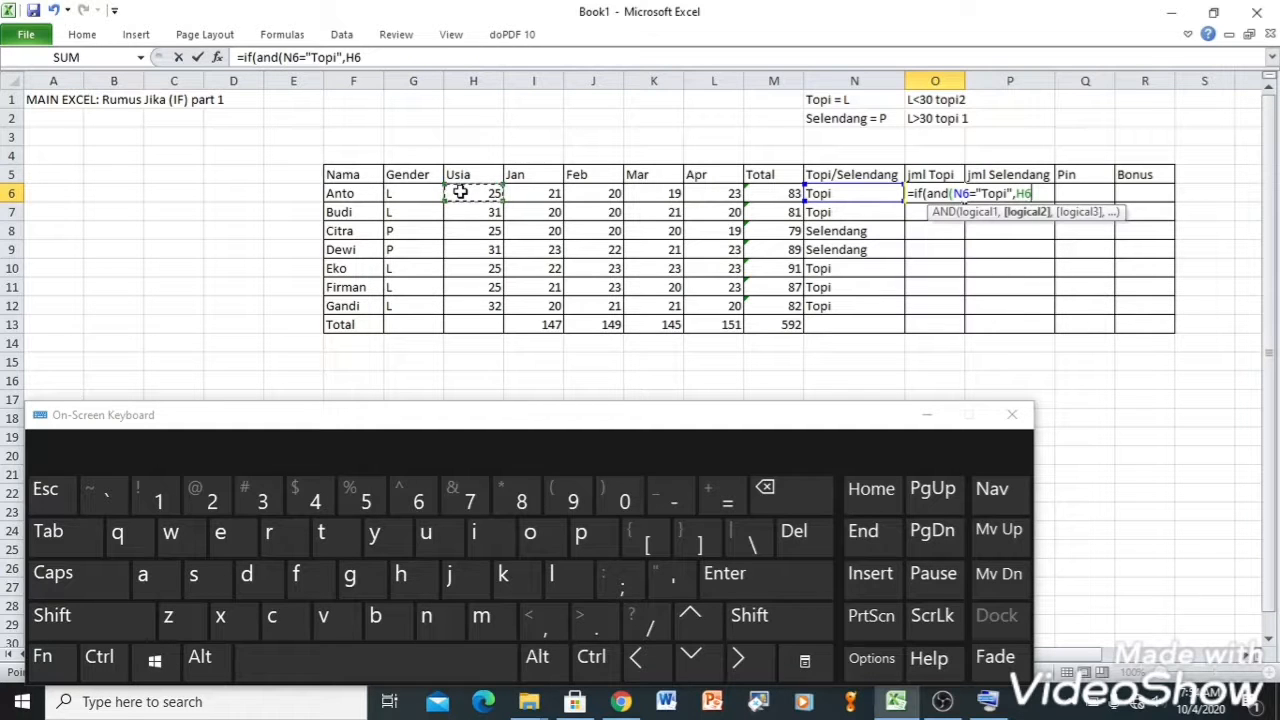
{"action": "type", "text": "<30"}
{"action": "type", "text": "),"}
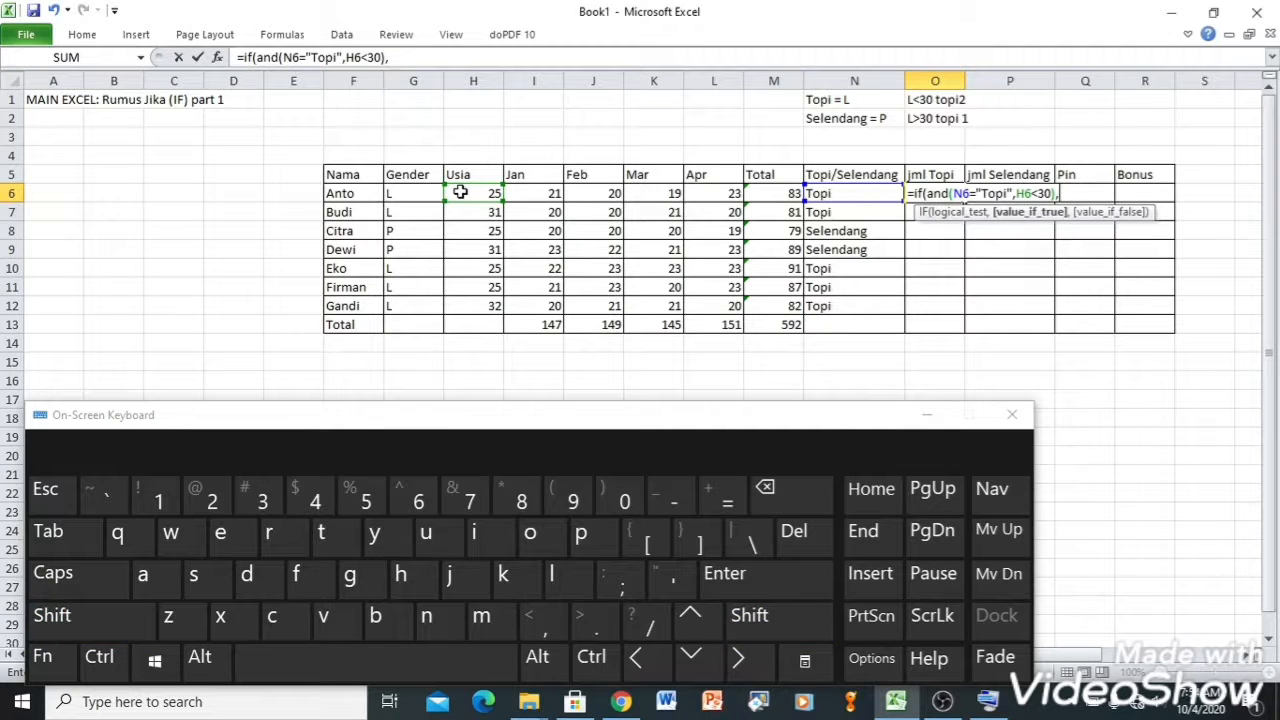
{"action": "type", "text": "2,"}
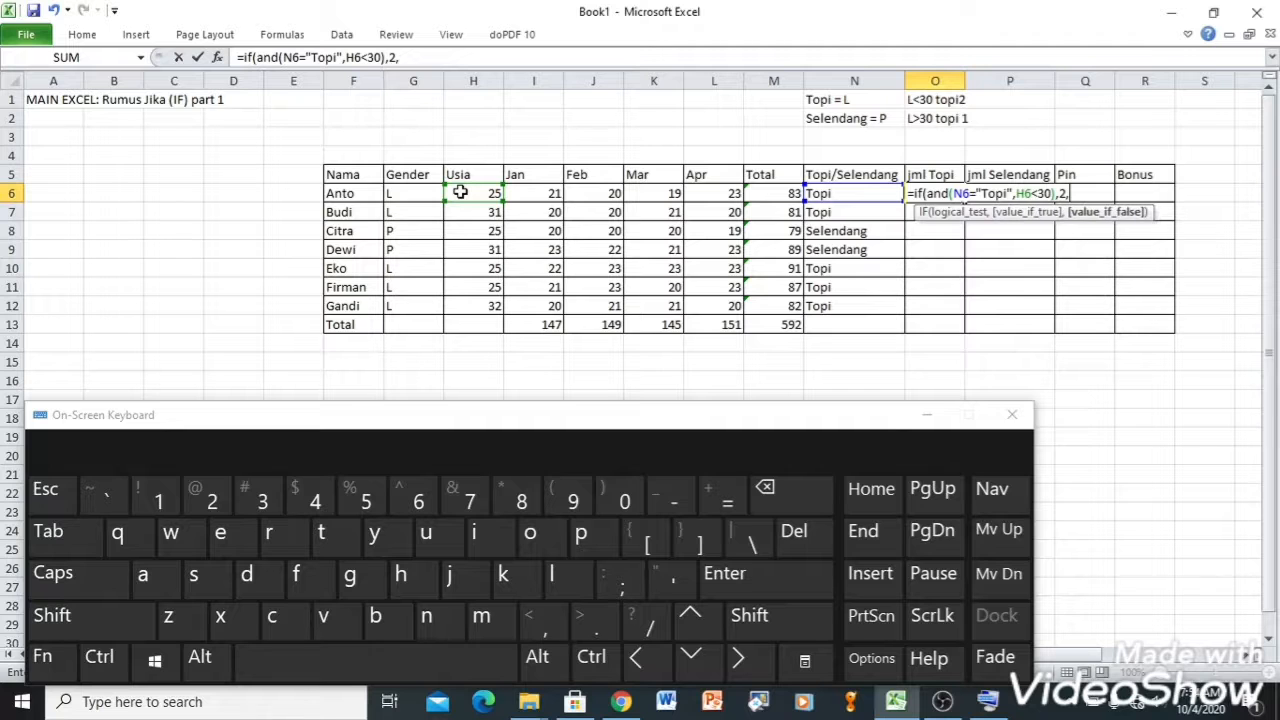
Step: Nest a second IF with AND in the O6 formula, testing first that N6 equals "Topi"
{"action": "type", "text": "if("}
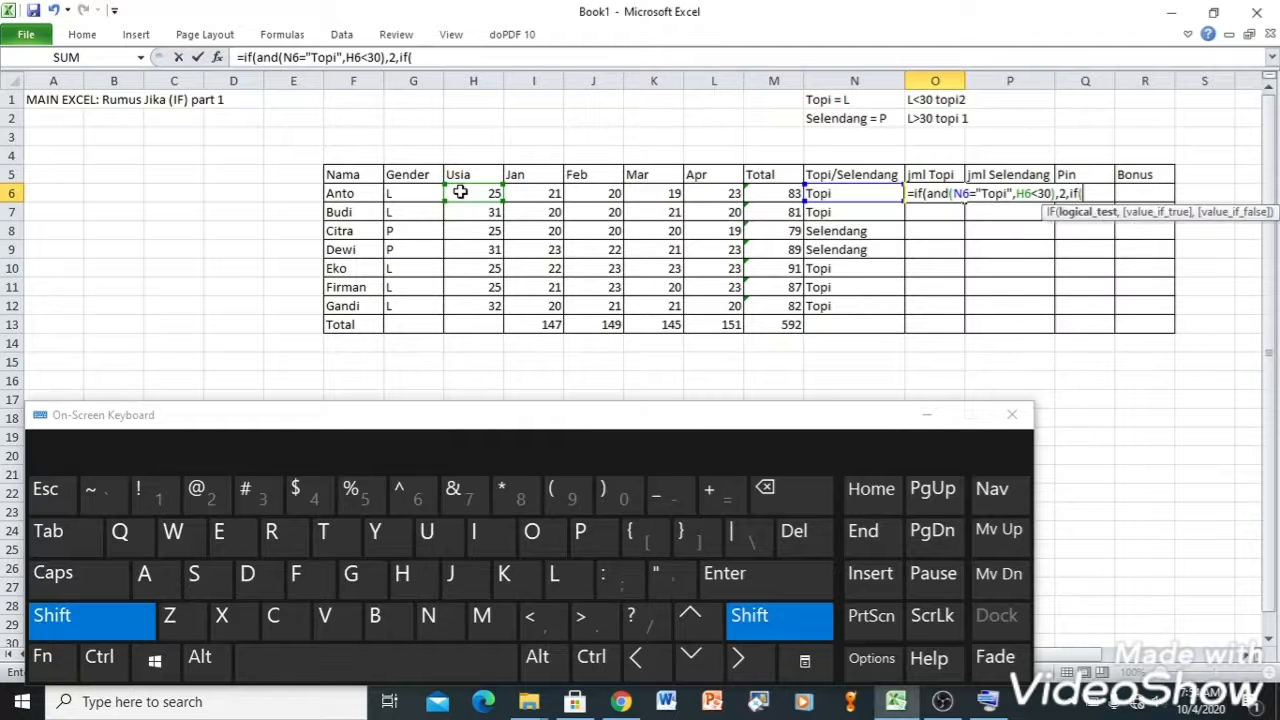
{"action": "type", "text": "and("}
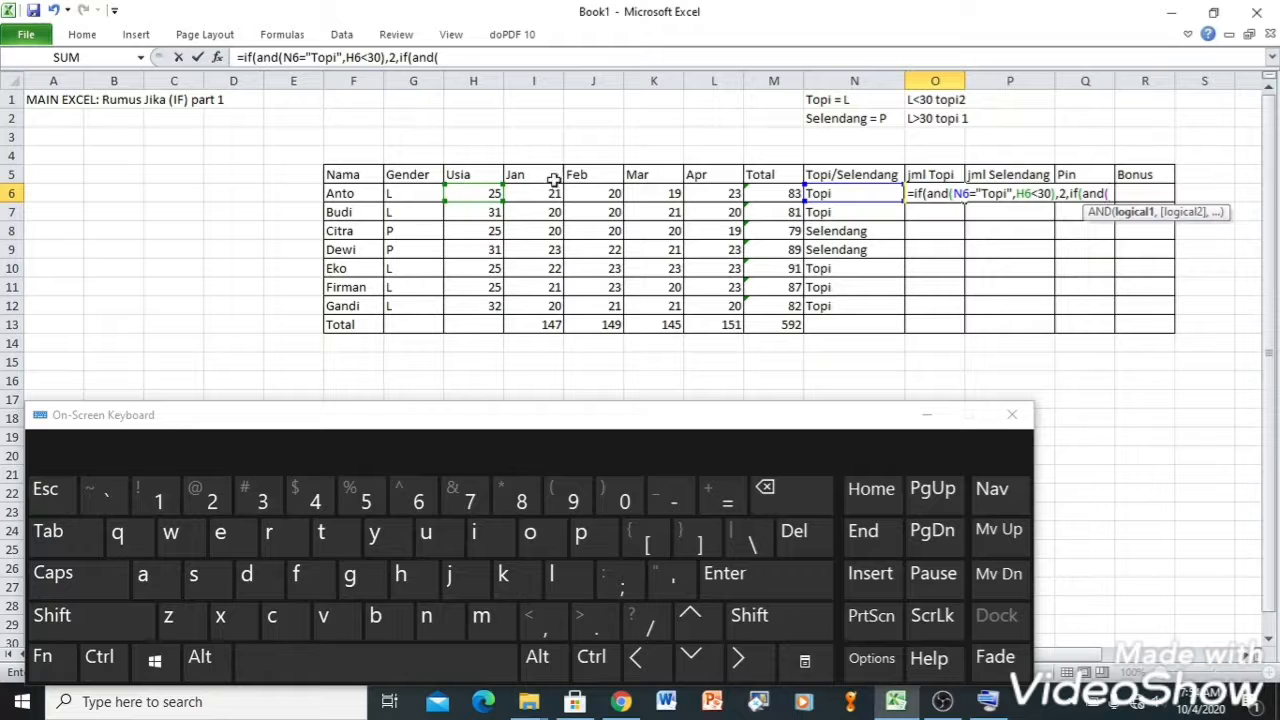
{"action": "left_click", "coordinate": [845, 193]}
{"action": "type", "text": "=\"Topi\""}
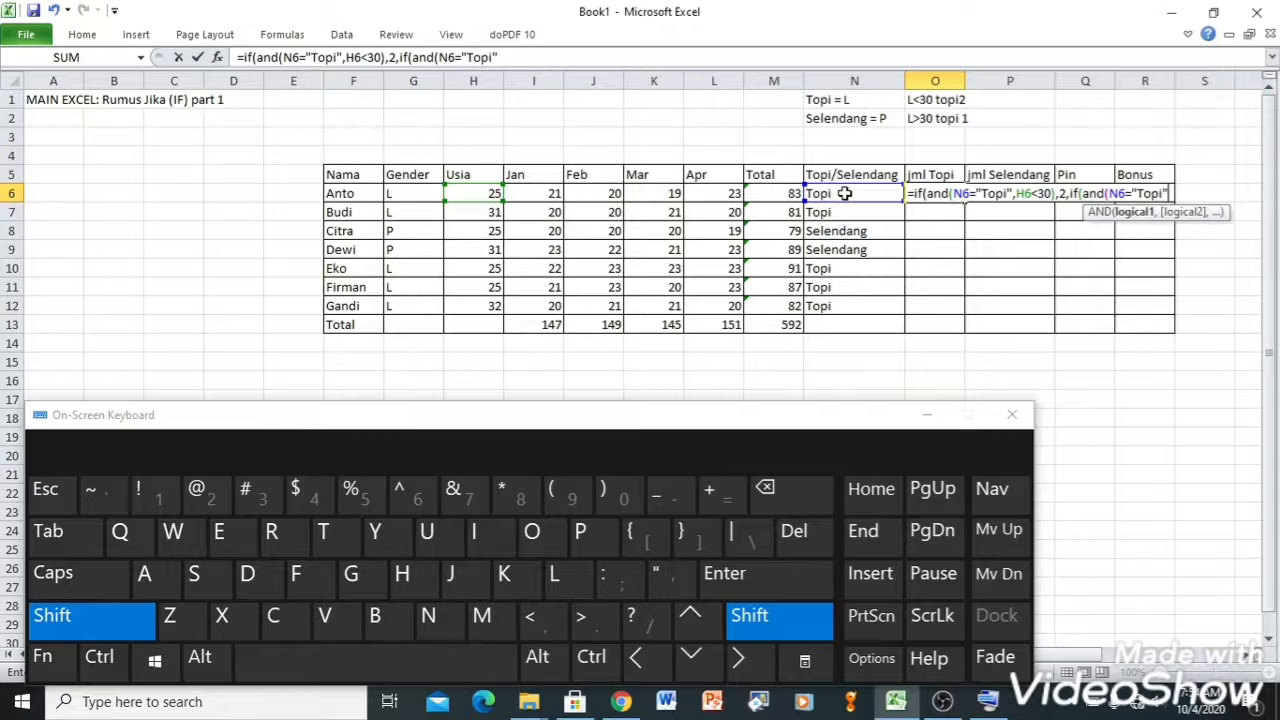
{"action": "type", "text": ","}
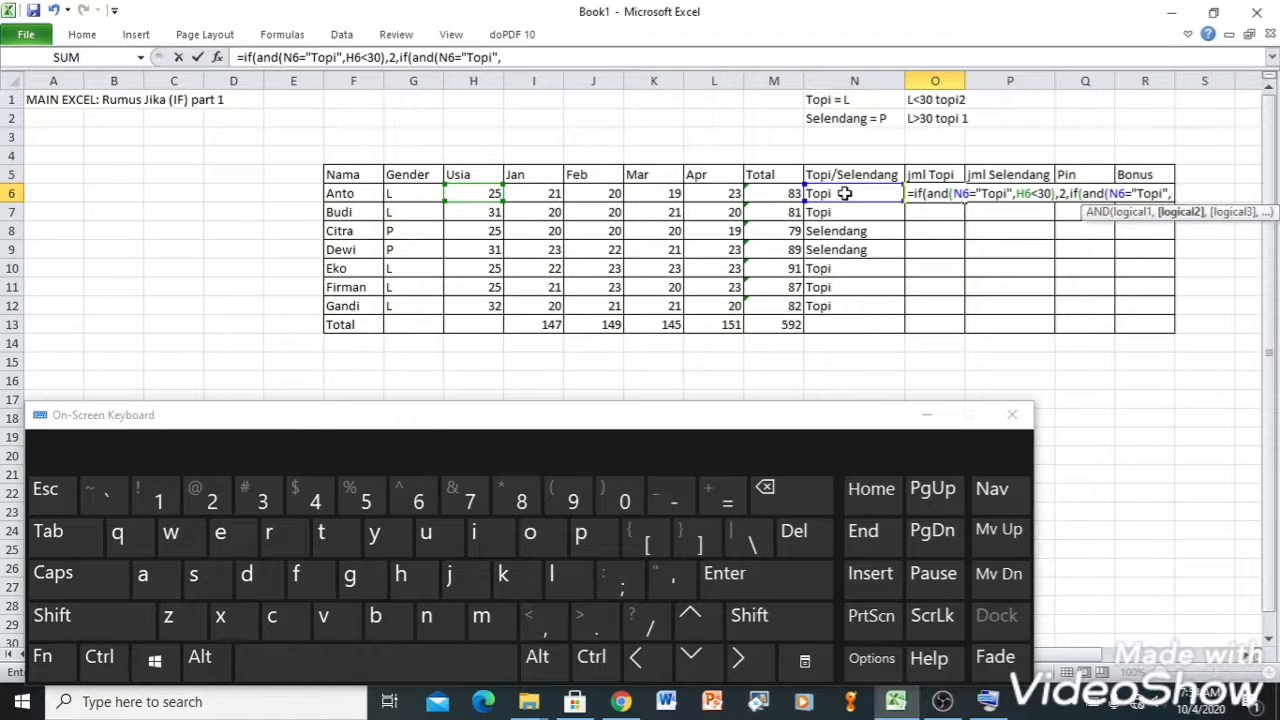
Step: Add H6>=30 as the second condition of the nested AND in O6 and close that test
{"action": "left_click", "coordinate": [466, 193]}
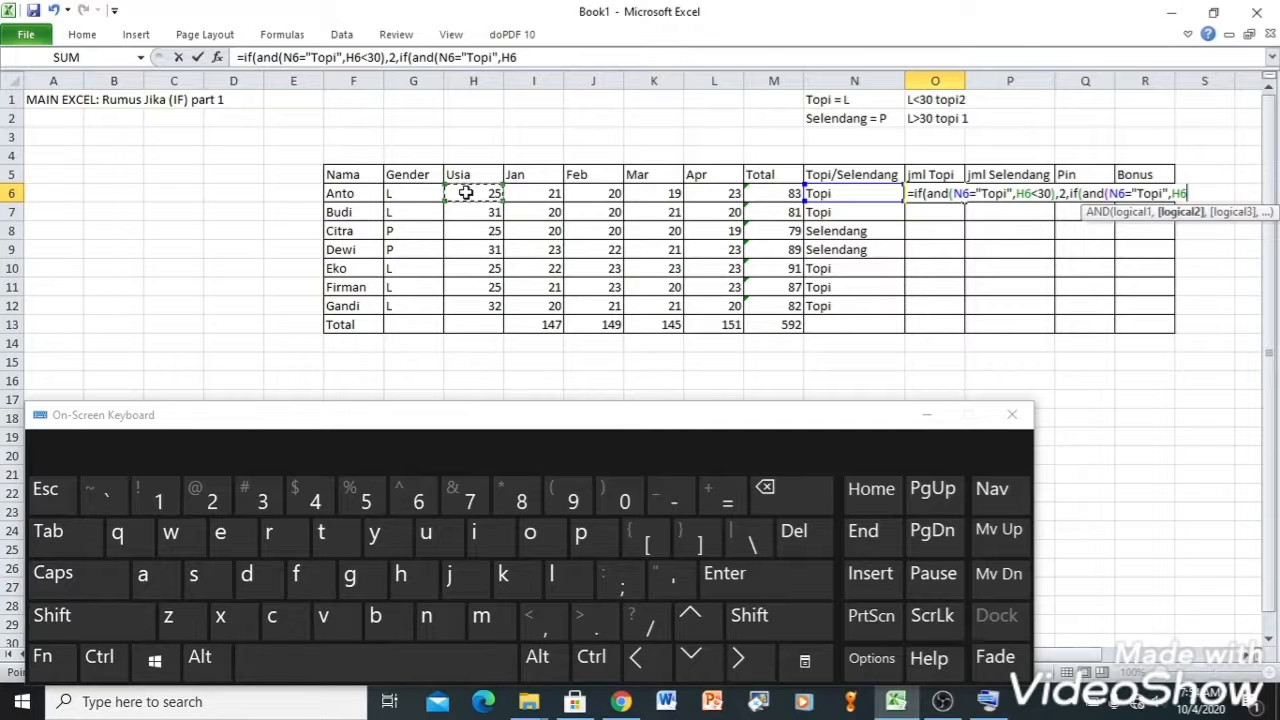
{"action": "left_click", "coordinate": [466, 193], "text": "shift"}
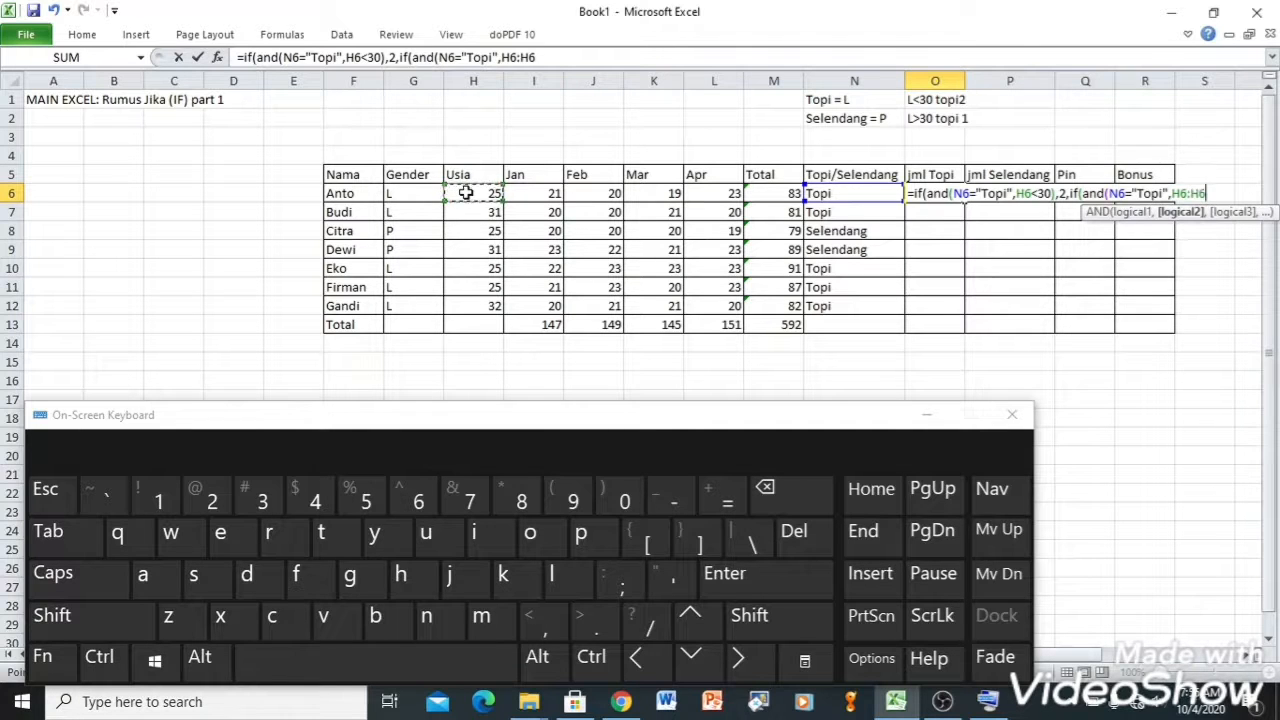
{"action": "key", "text": "BackSpace"}
{"action": "key", "text": "BackSpace"}
{"action": "key", "text": "BackSpace"}
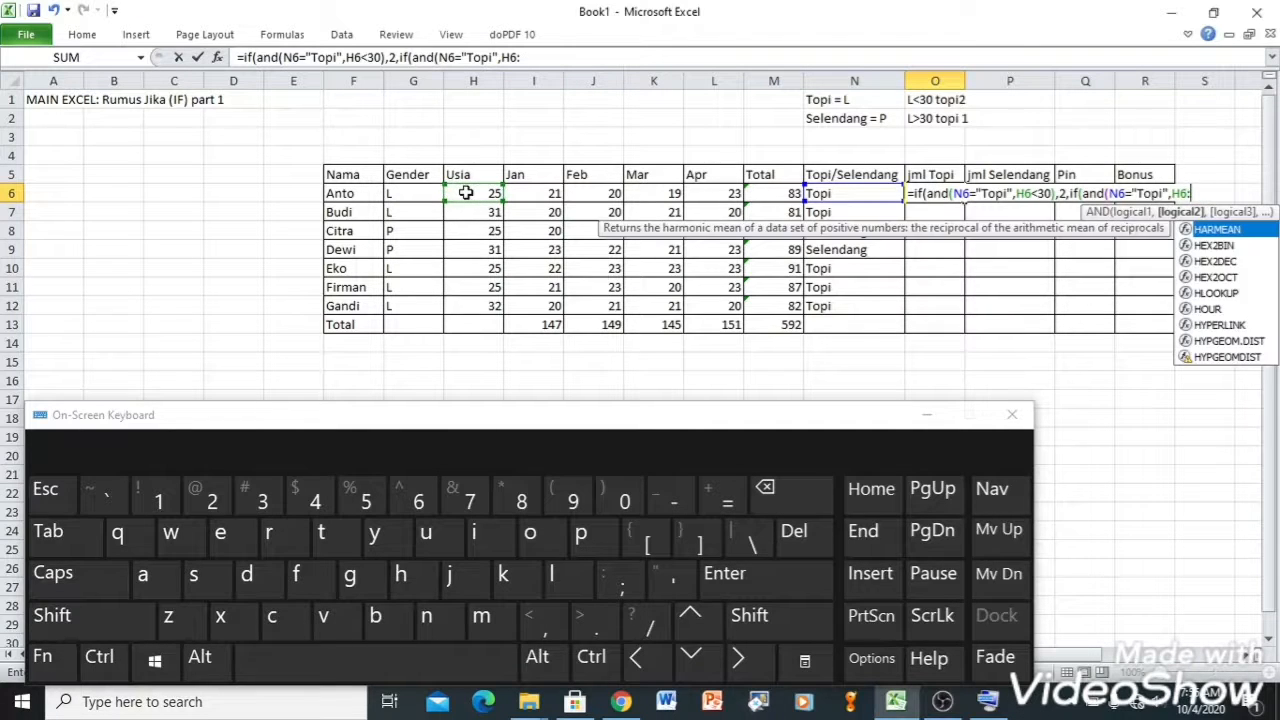
{"action": "type", "text": ">"}
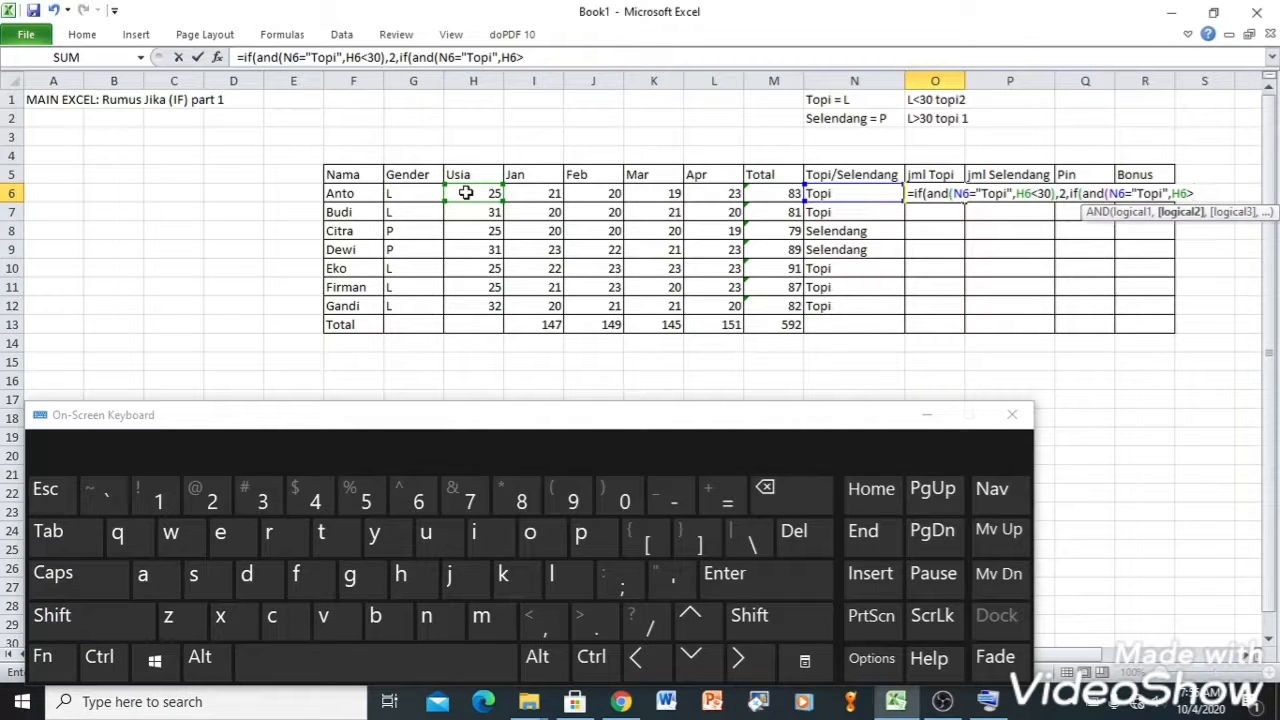
{"action": "type", "text": "=30,"}
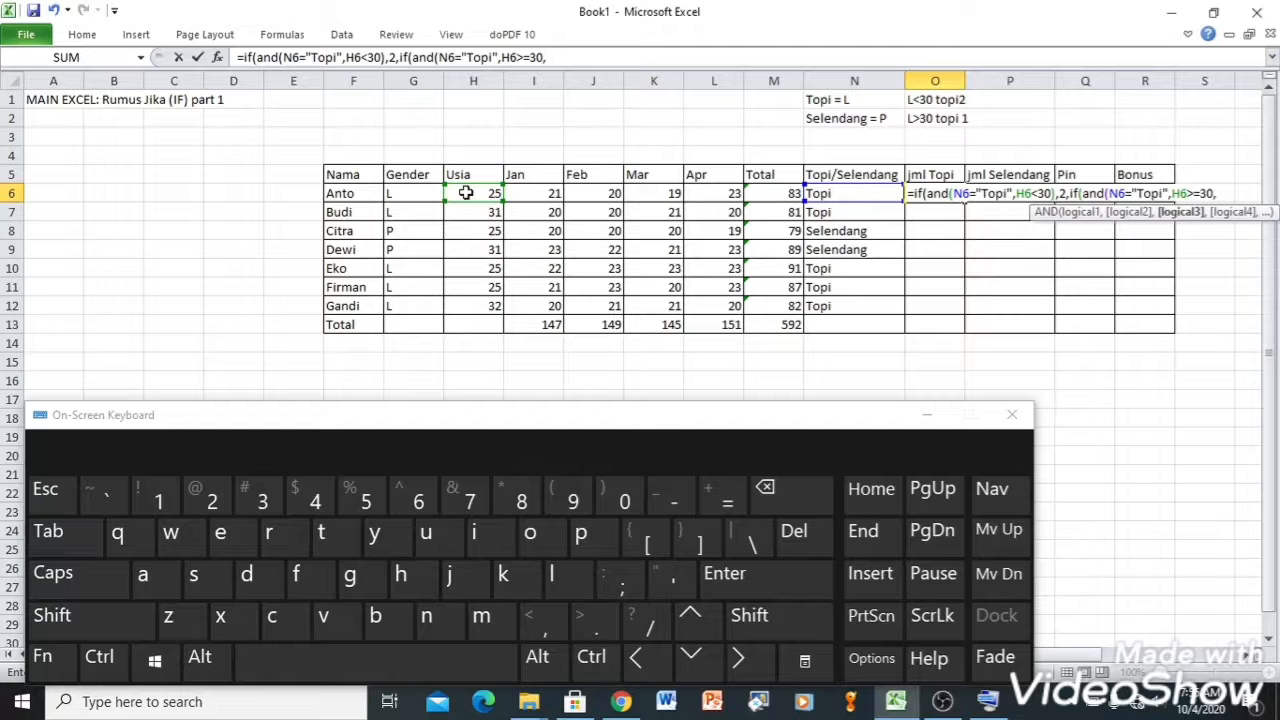
{"action": "key", "text": "BackSpace"}
{"action": "type", "text": ")"}
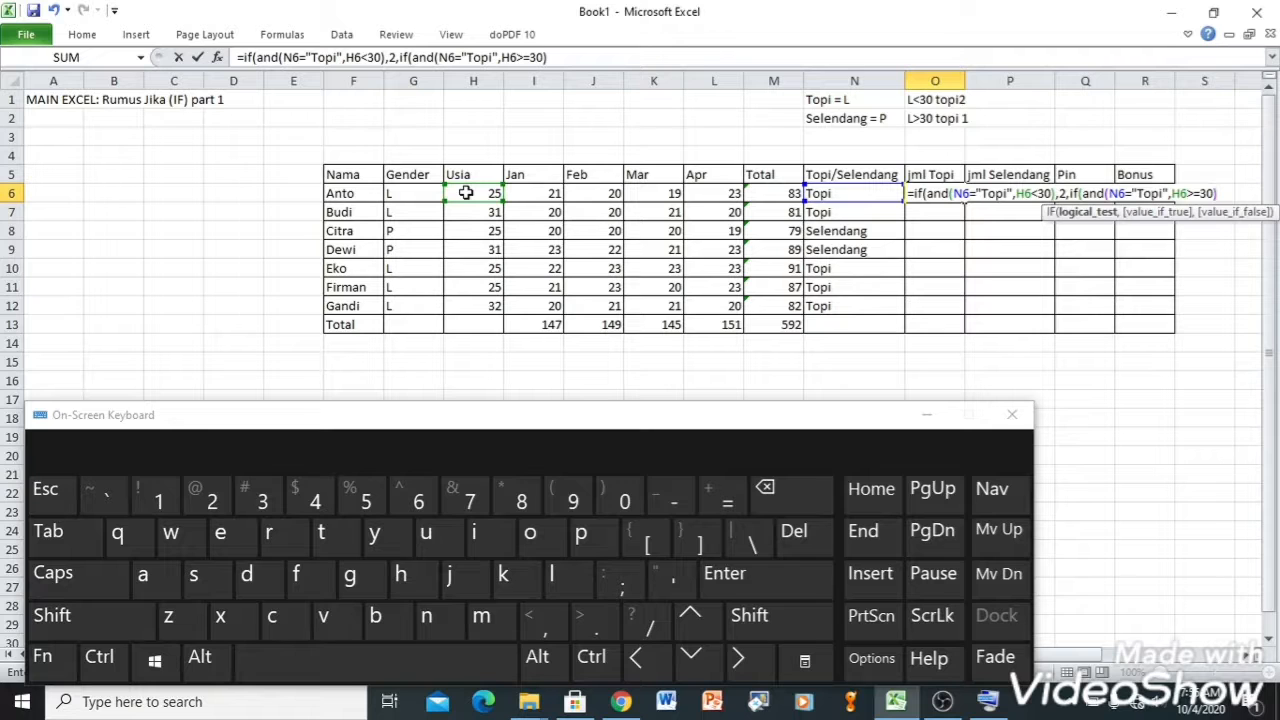
Step: Complete the O6 formula so the nested IF returns 1 when true and 0 otherwise
{"action": "type", "text": ",1"}
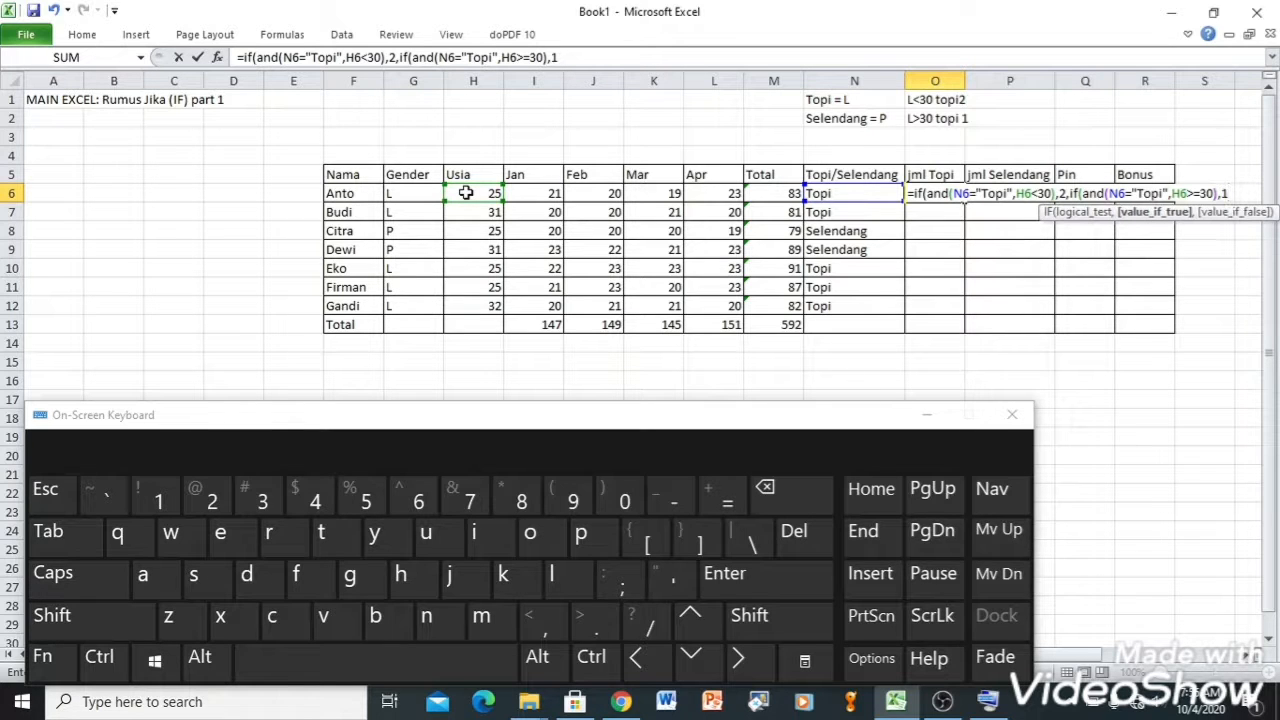
{"action": "type", "text": ","}
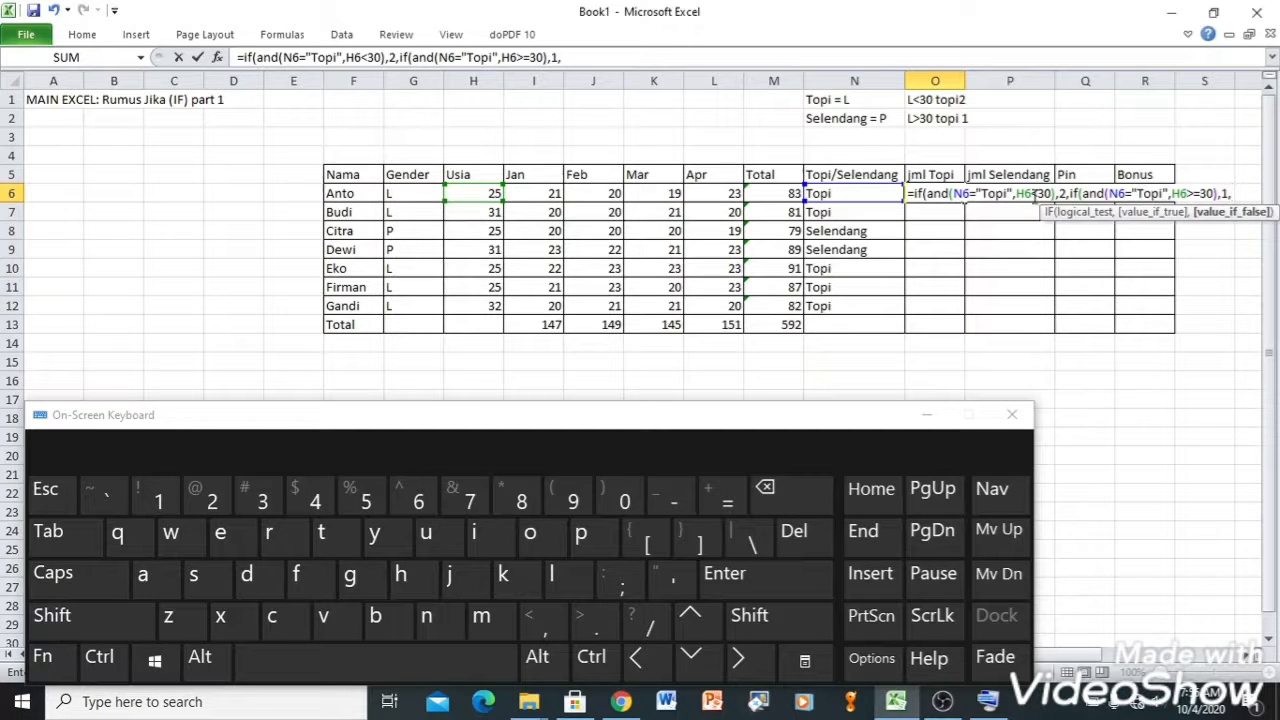
{"action": "type", "text": "0"}
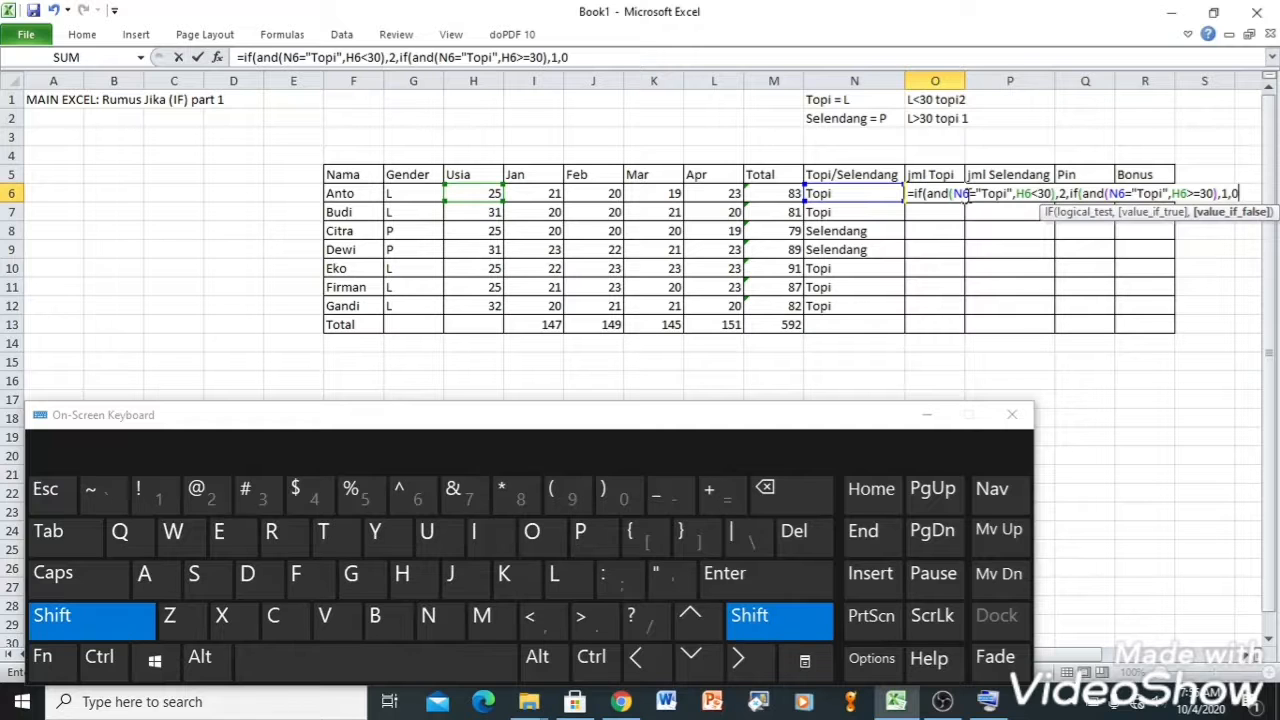
{"action": "type", "text": "))"}
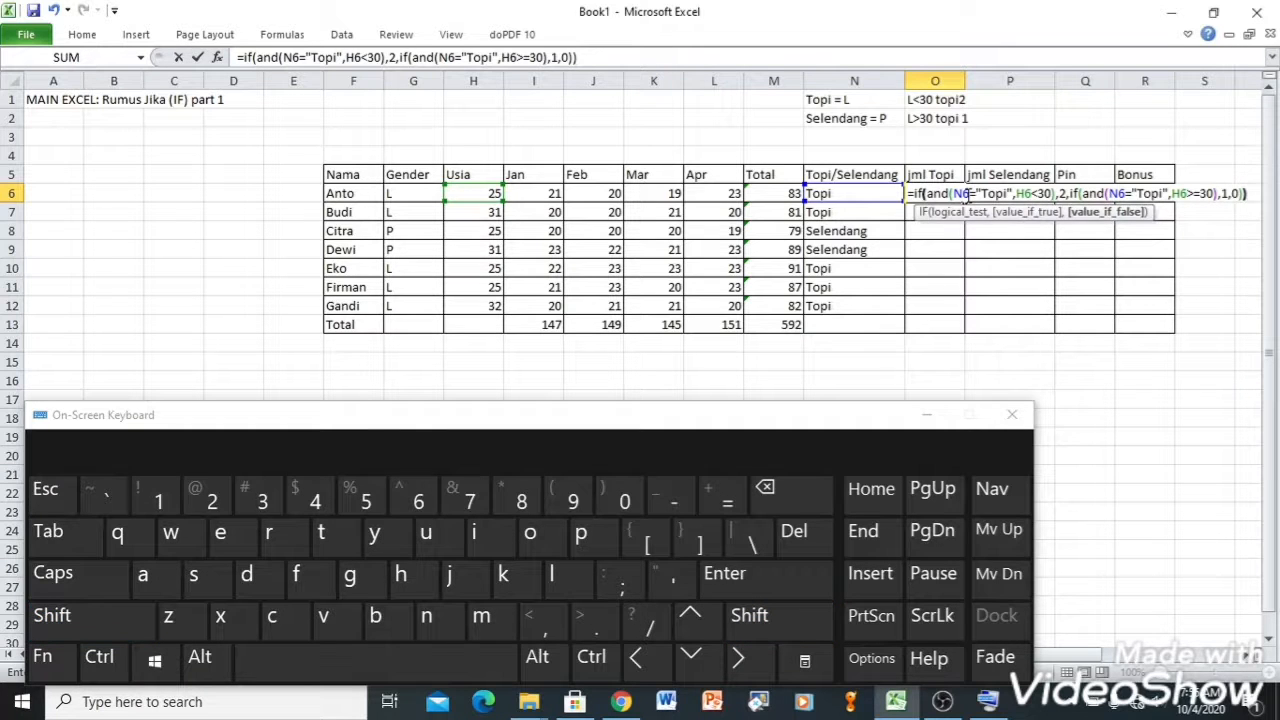
{"action": "key", "text": "Return"}
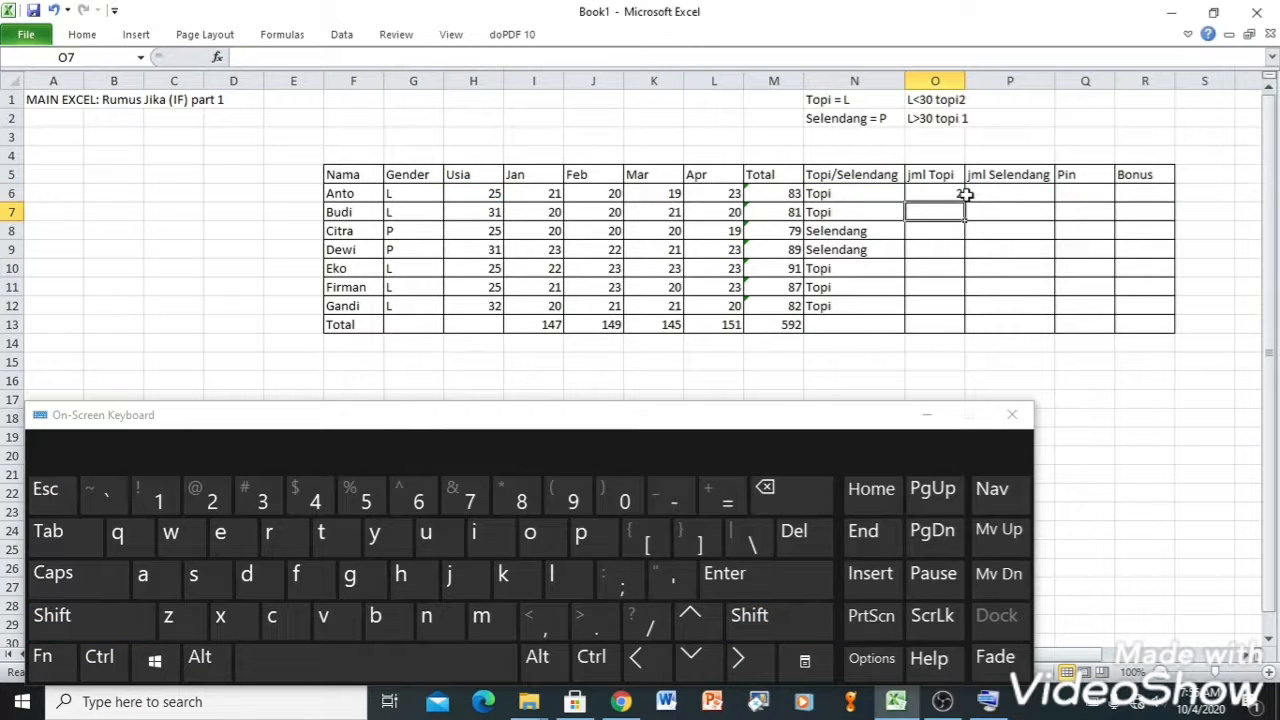
Step: Copy the O6 formula down the jml Topi column through O12 and select rows 6, 10 and 11 for checking
{"action": "left_click", "coordinate": [940, 194]}
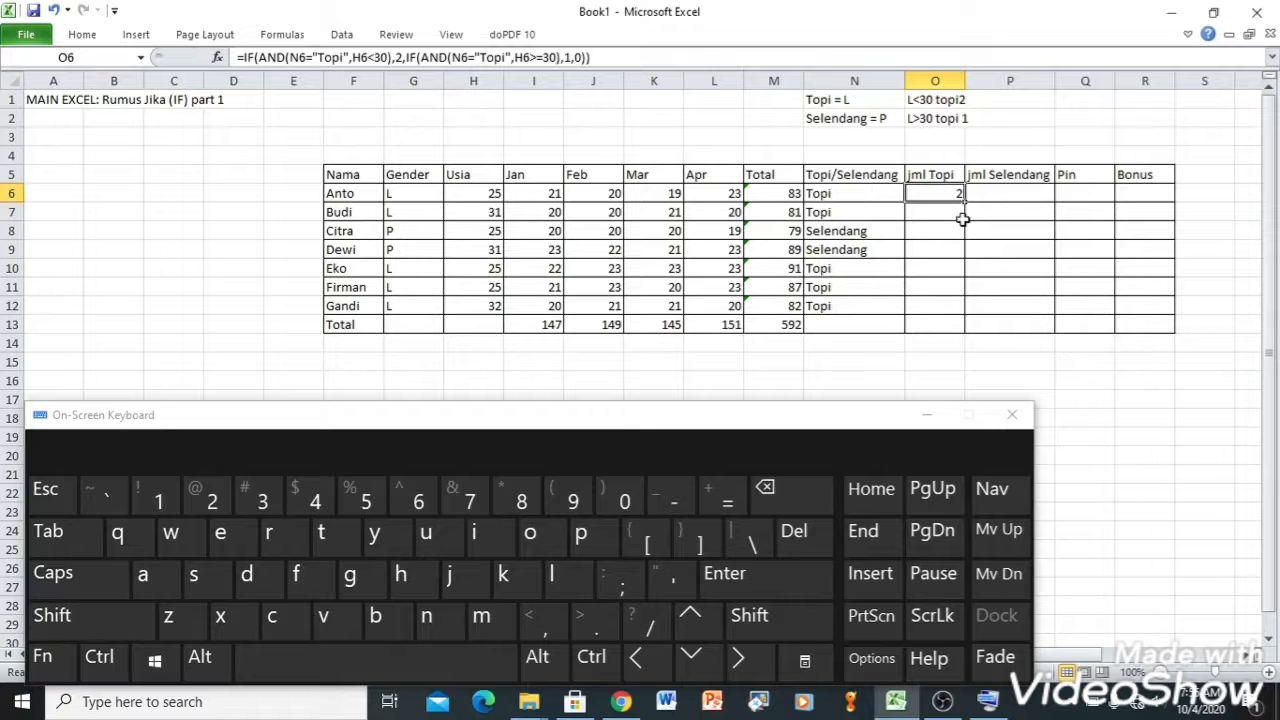
{"action": "double_click", "coordinate": [963, 202]}
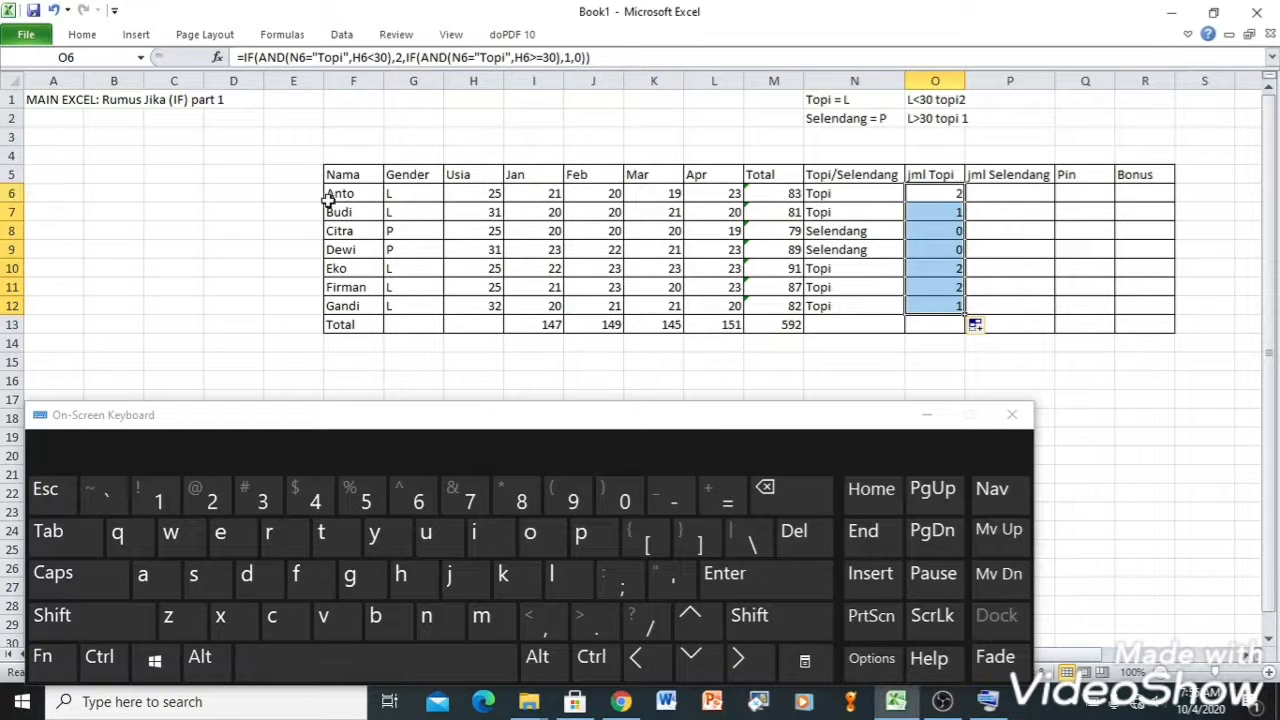
{"action": "left_click", "coordinate": [10, 193]}
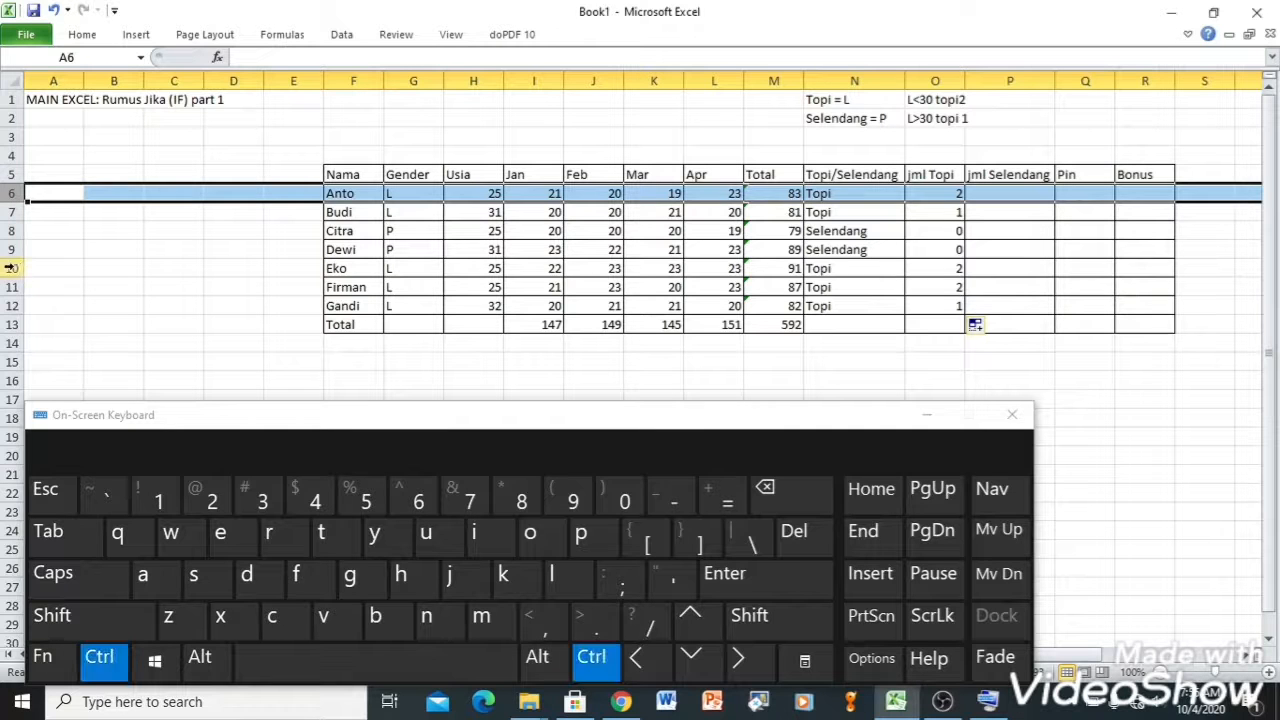
{"action": "left_click_drag", "start_coordinate": [9, 268], "coordinate": [8, 286]}
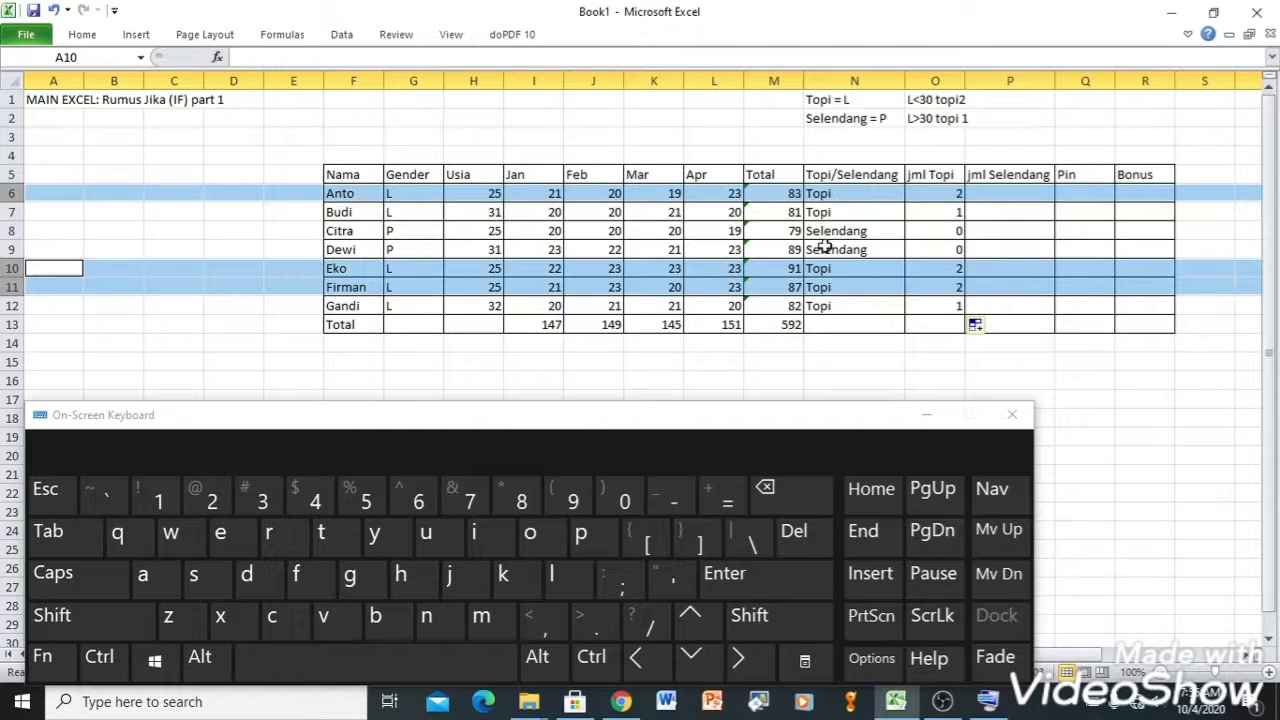
Step: Set the age in H7 to 30 and inspect the hat-count formula in O7
{"action": "left_click", "coordinate": [486, 214]}
{"action": "type", "text": "30"}
{"action": "key", "text": "Return"}
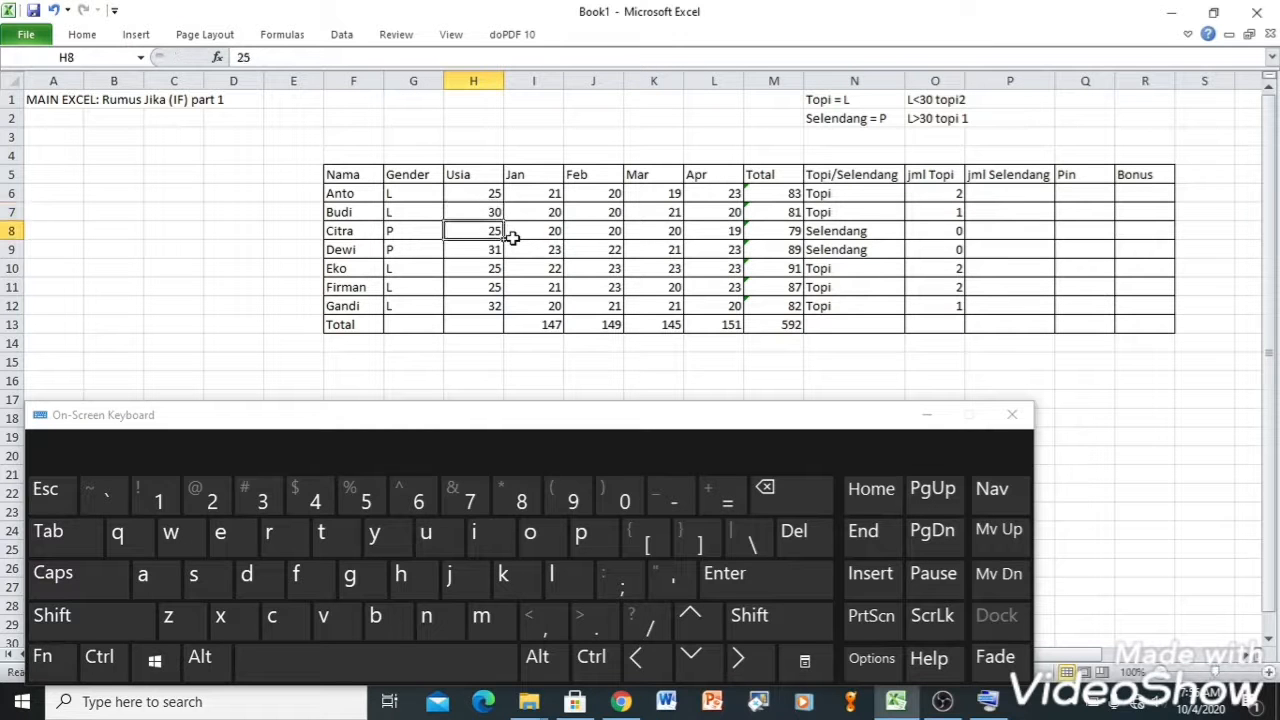
{"action": "left_click", "coordinate": [489, 211]}
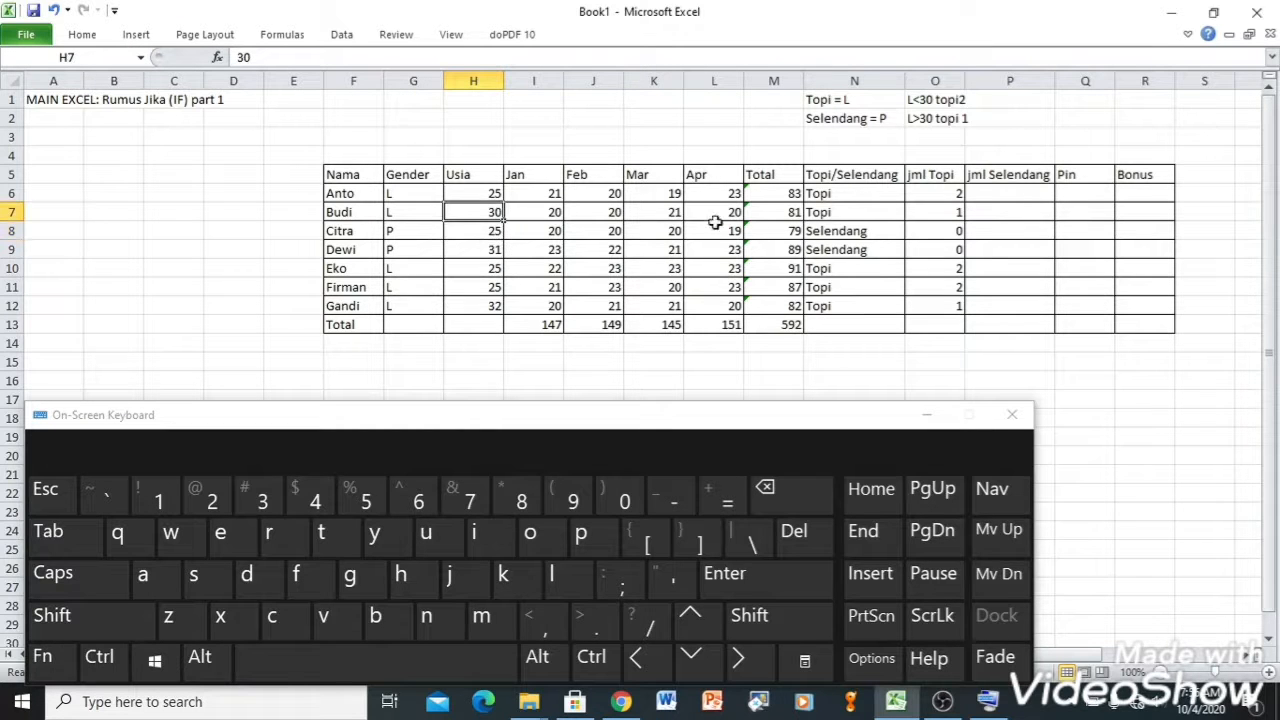
{"action": "left_click", "coordinate": [948, 210]}
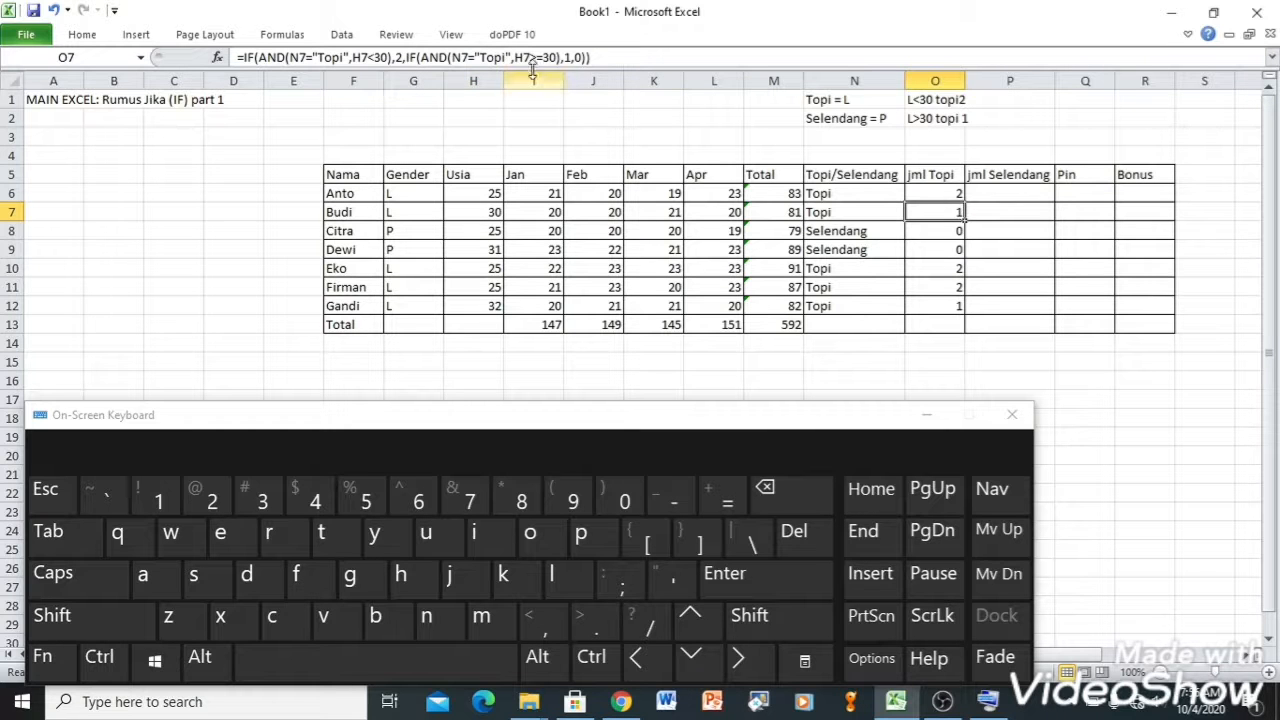
Step: Review the >= operator in the O7 formula, close the formula and select the first jml Selendang cell
{"action": "left_click", "coordinate": [659, 58]}
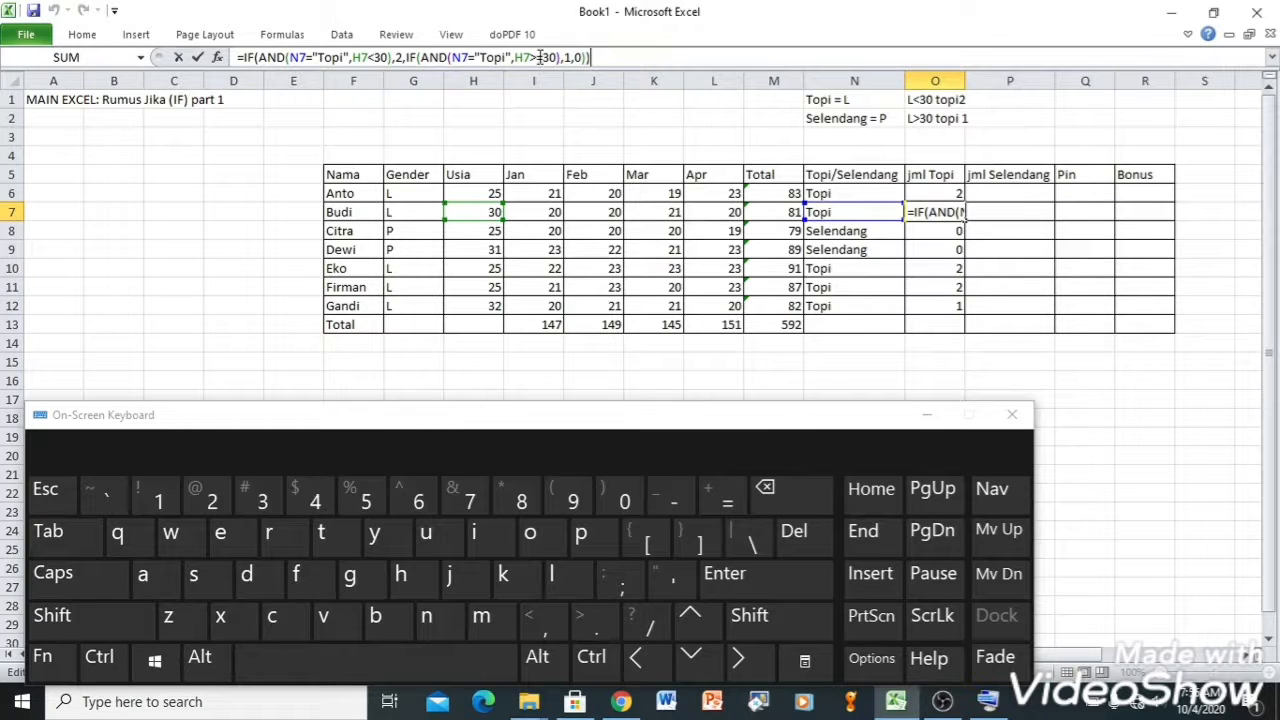
{"action": "left_click_drag", "start_coordinate": [531, 58], "coordinate": [541, 58]}
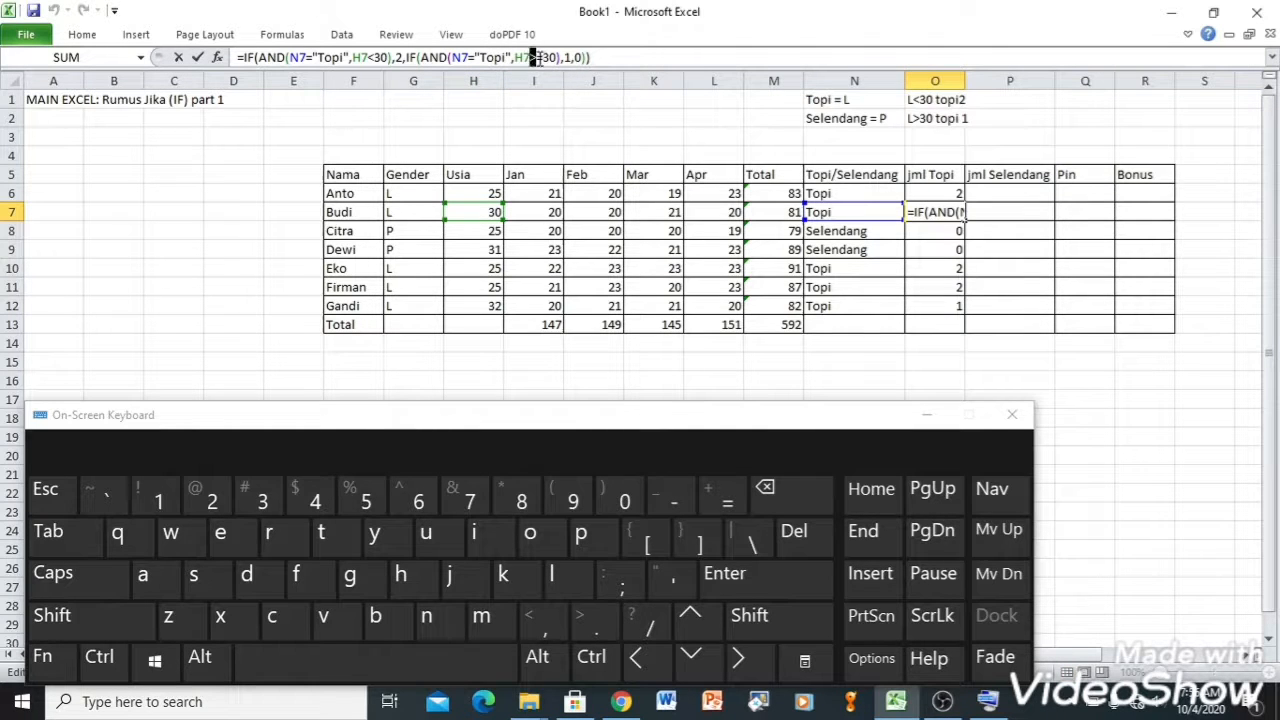
{"action": "left_click", "coordinate": [617, 57]}
{"action": "key", "text": "Return"}
{"action": "left_click", "coordinate": [997, 192]}
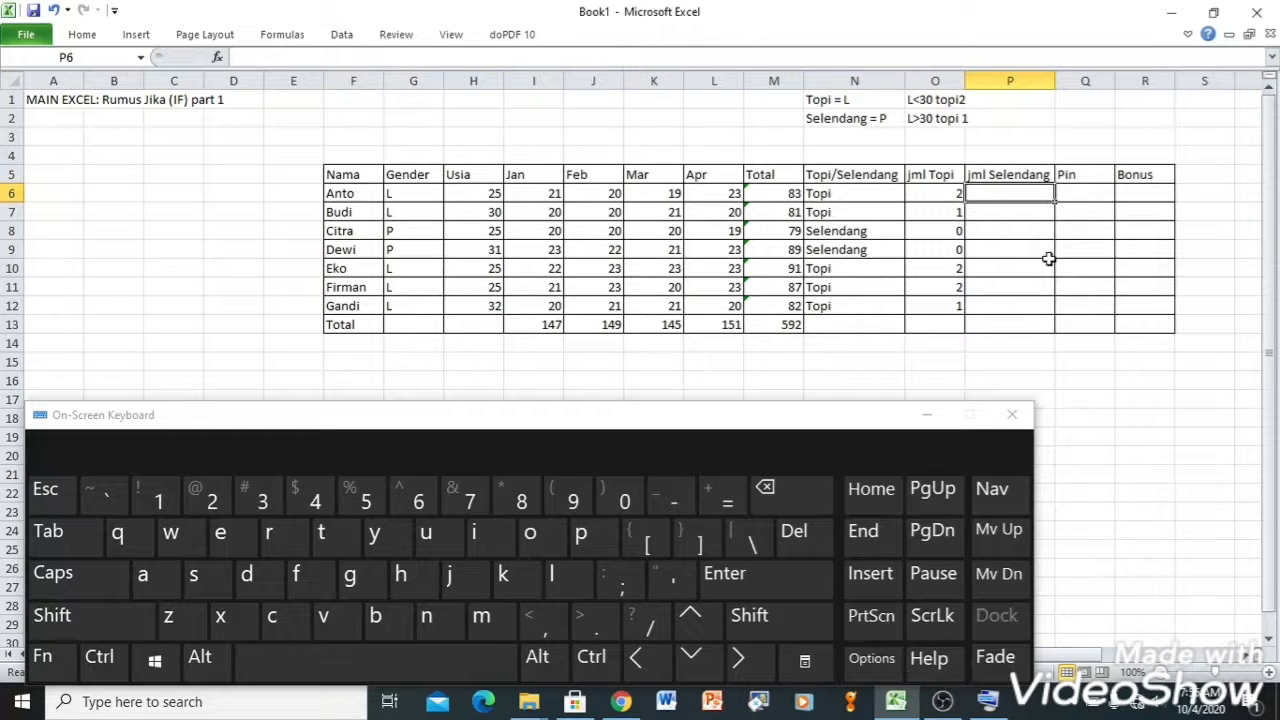
Step: Enter the rule note "P<30 sldg 1" in cell P1
{"action": "left_click", "coordinate": [1018, 97]}
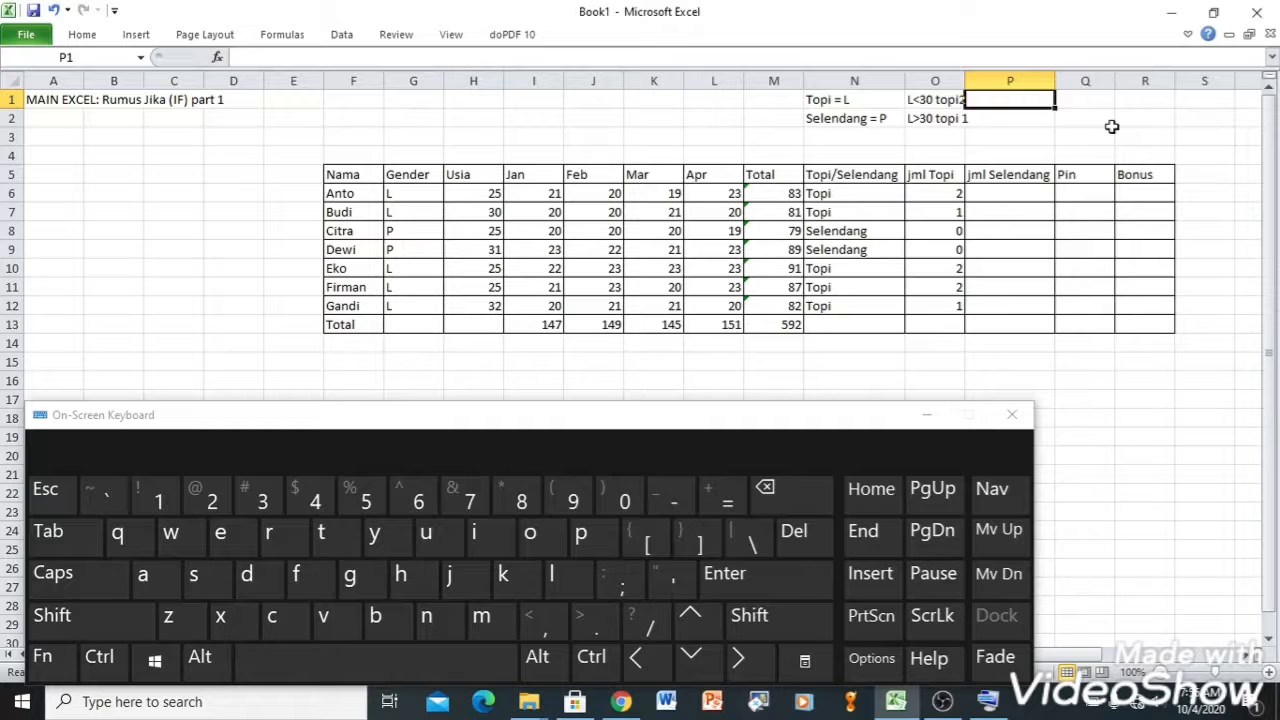
{"action": "type", "text": "P<"}
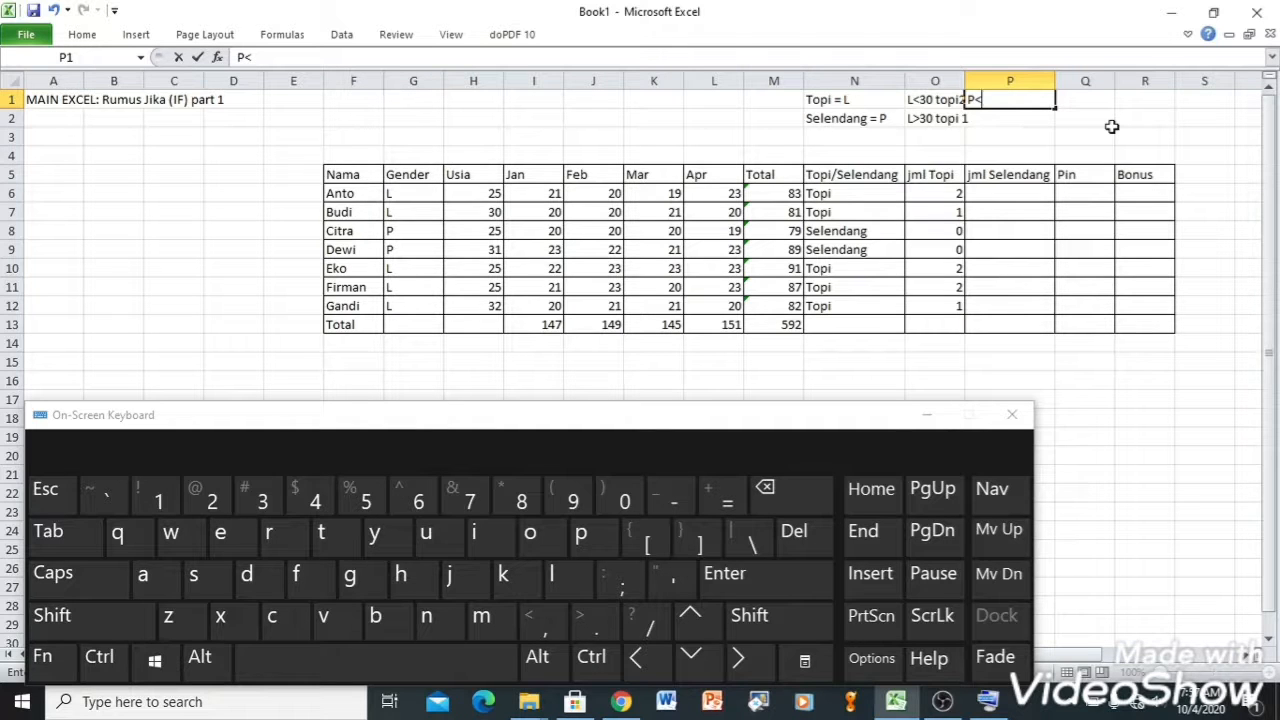
{"action": "type", "text": "30 sldg 1"}
{"action": "key", "text": "Return"}
Step: Enter the rule note "P>=30 sldg 3" in cell P2
{"action": "type", "text": "P"}
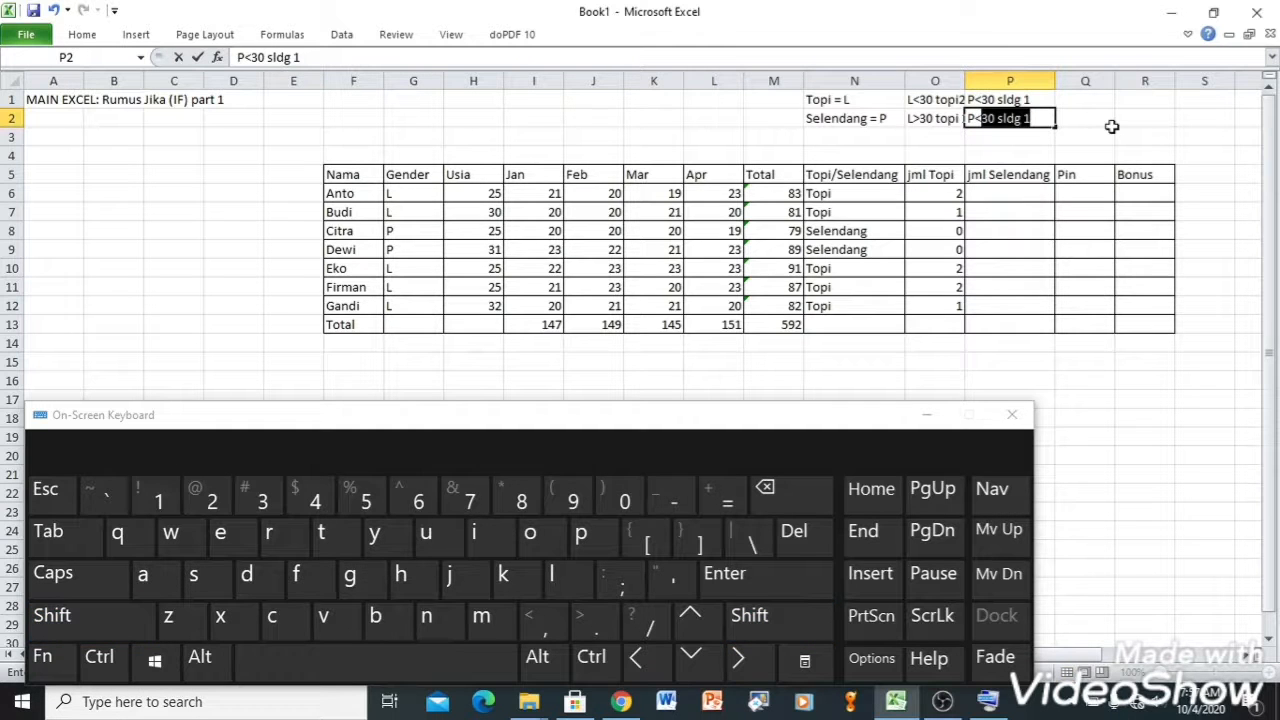
{"action": "type", "text": "<"}
{"action": "key", "text": "BackSpace"}
{"action": "type", "text": ">"}
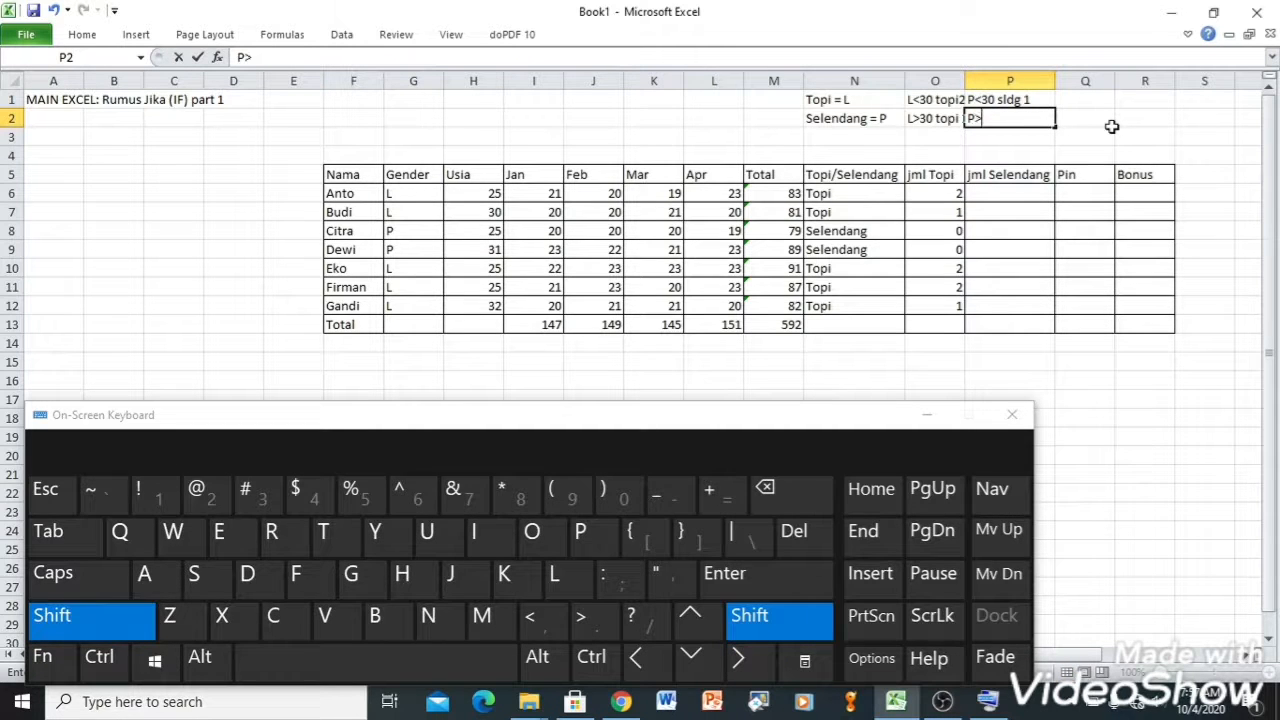
{"action": "type", "text": "=30 sldg"}
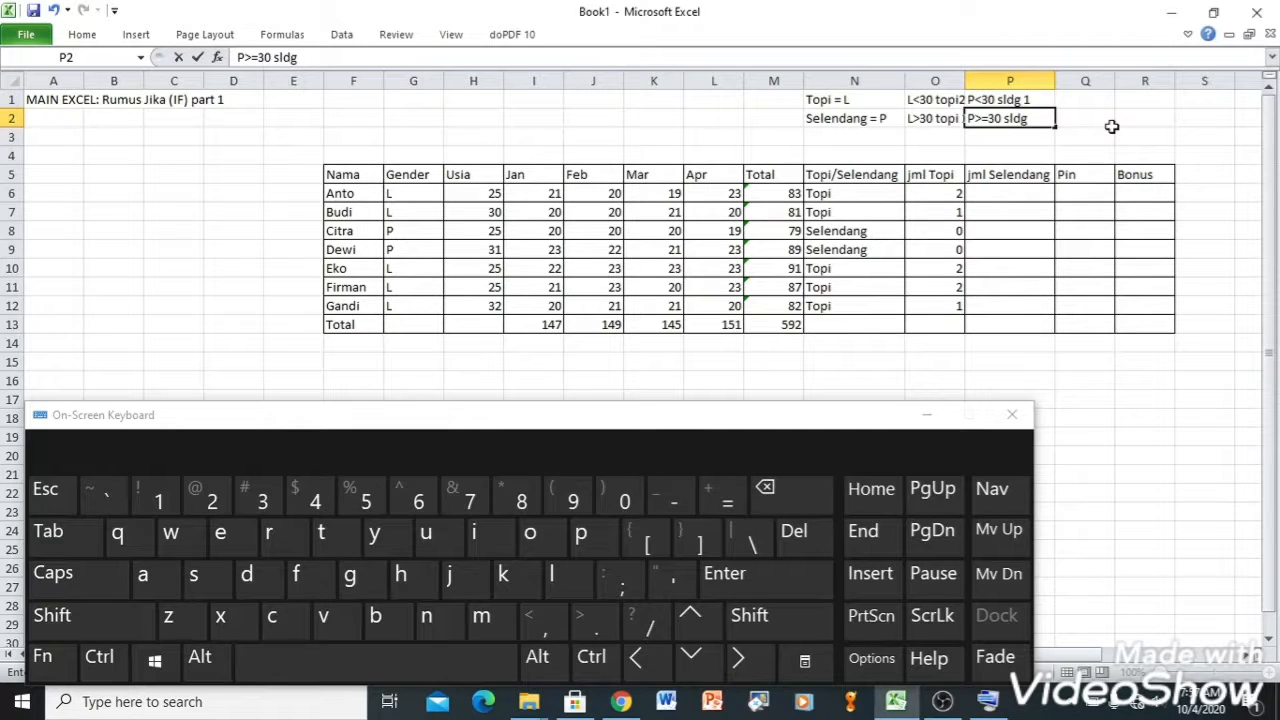
{"action": "type", "text": " 3"}
{"action": "key", "text": "Return"}
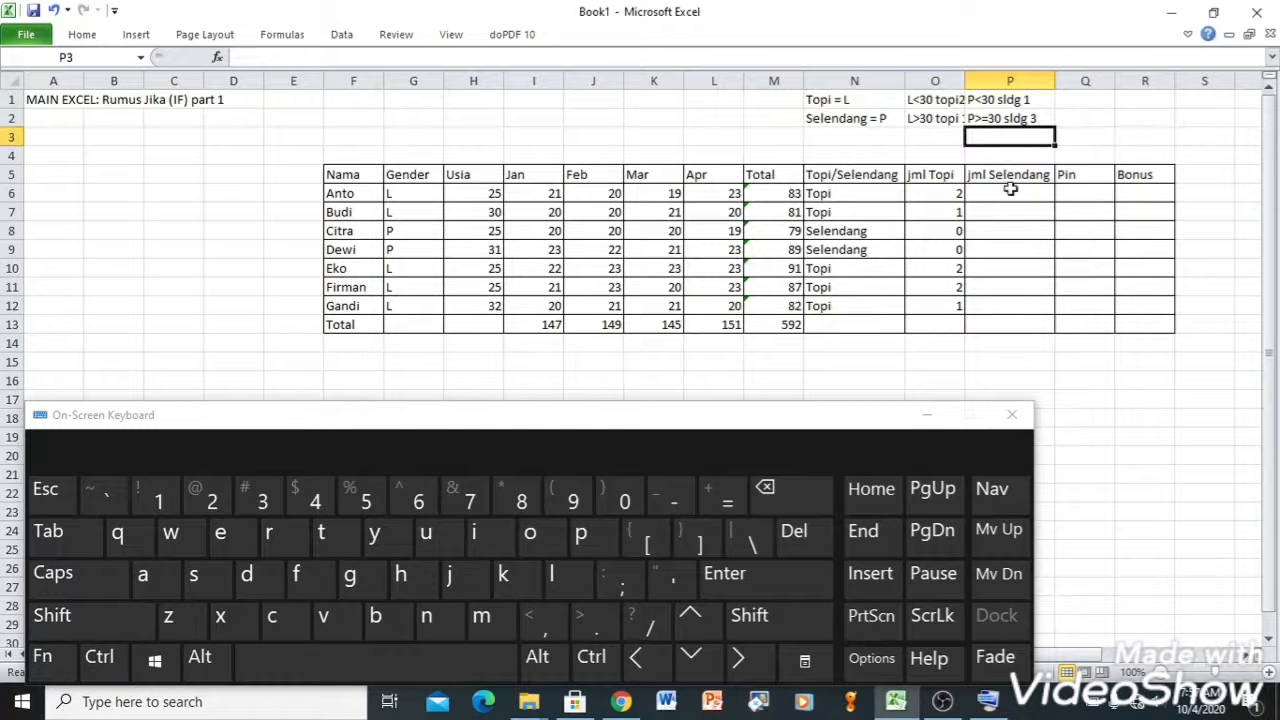
Step: Widen column O so its notes fit and correct the O2 note to "L>=30 topi 1"
{"action": "left_click_drag", "start_coordinate": [960, 80], "coordinate": [984, 80]}
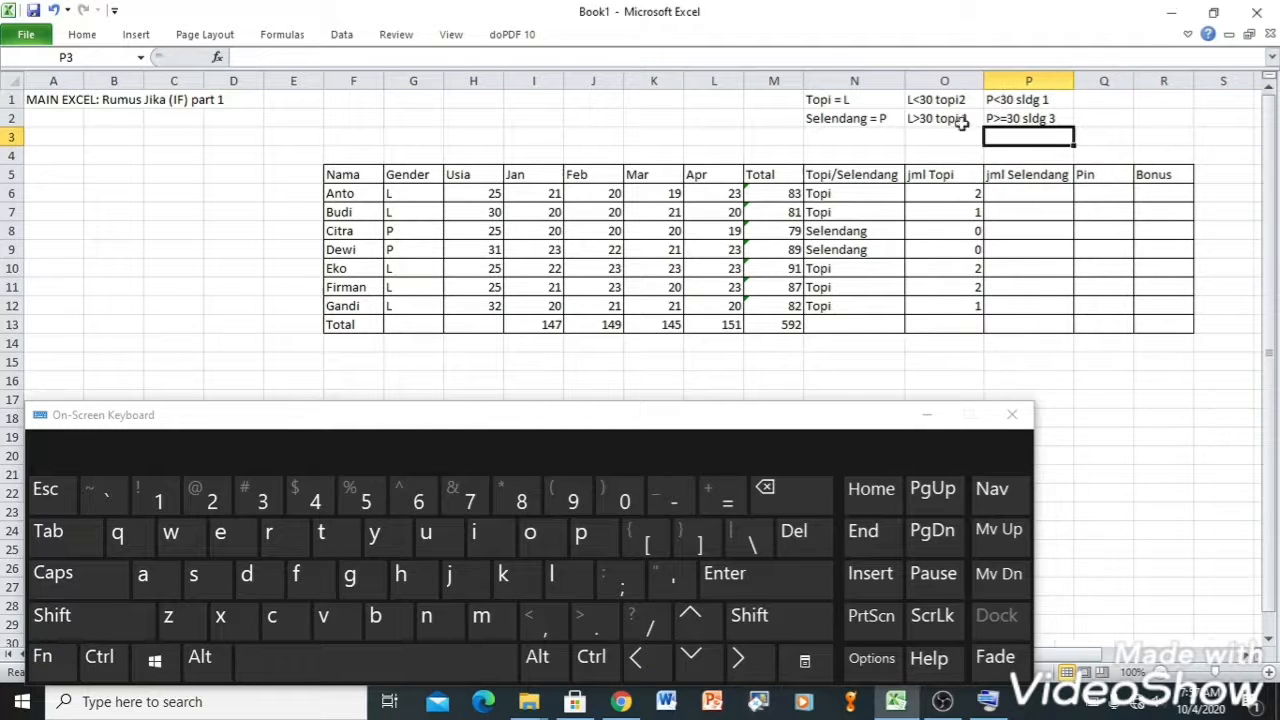
{"action": "left_click", "coordinate": [917, 119]}
{"action": "double_click", "coordinate": [917, 119]}
{"action": "type", "text": "="}
{"action": "left_click", "coordinate": [1031, 139]}
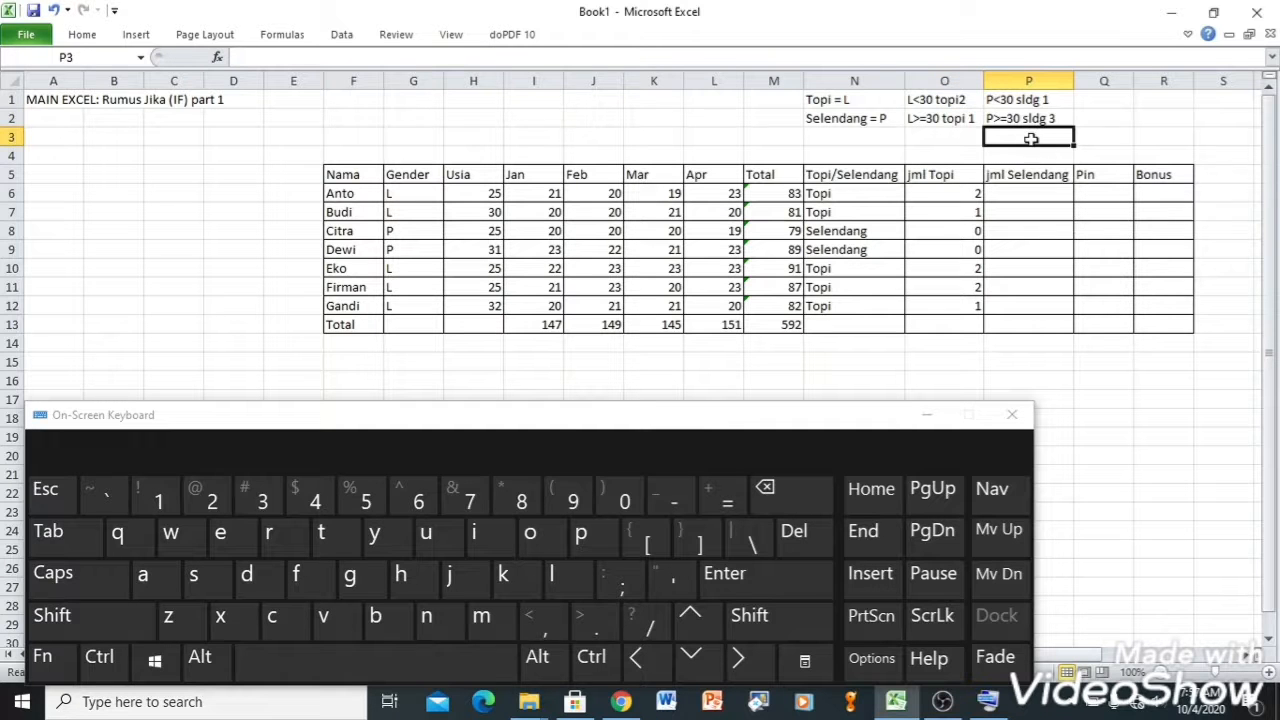
Step: Start an IF formula in P6 that tests whether N6 equals "Selendang"
{"action": "left_click", "coordinate": [1045, 193]}
{"action": "type", "text": "="}
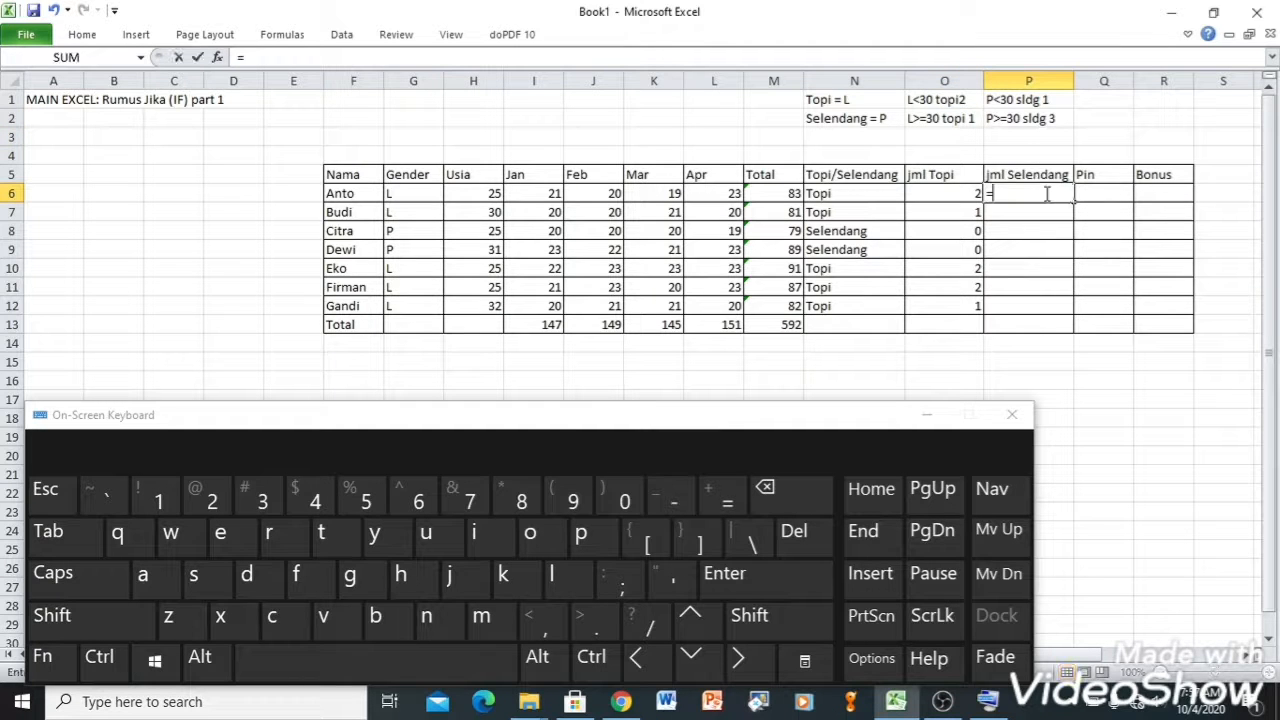
{"action": "type", "text": "if"}
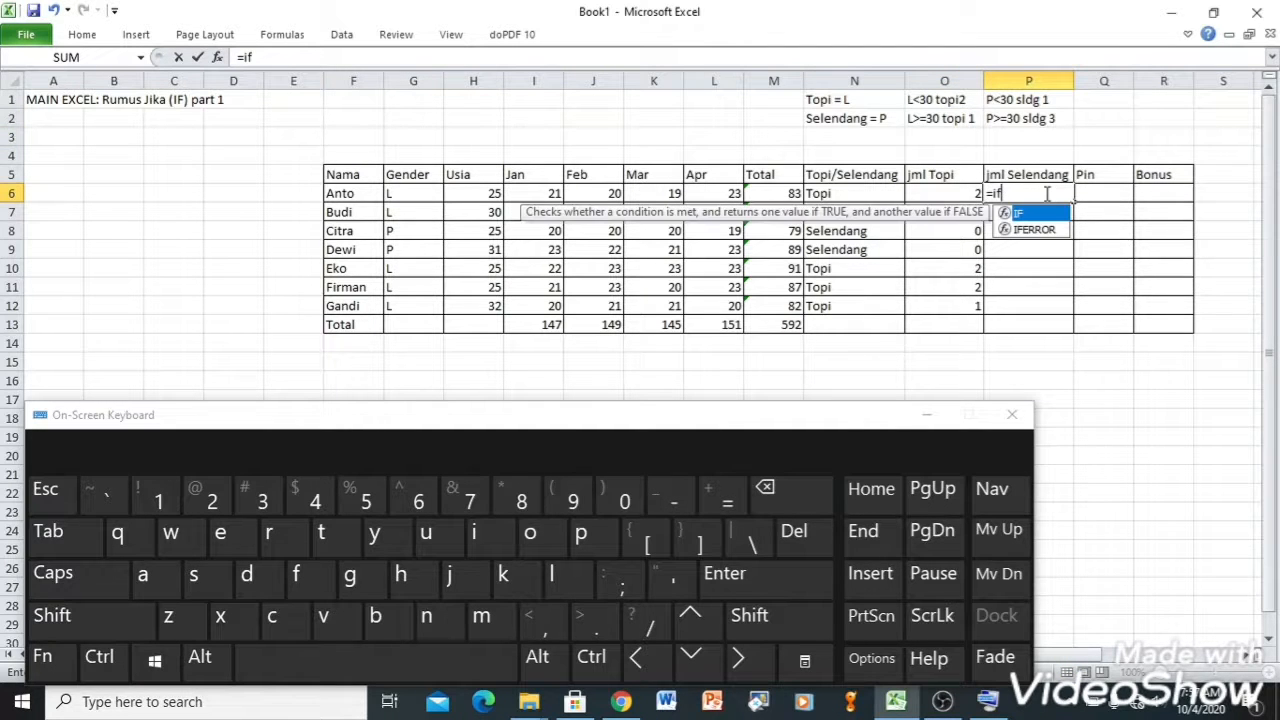
{"action": "type", "text": "("}
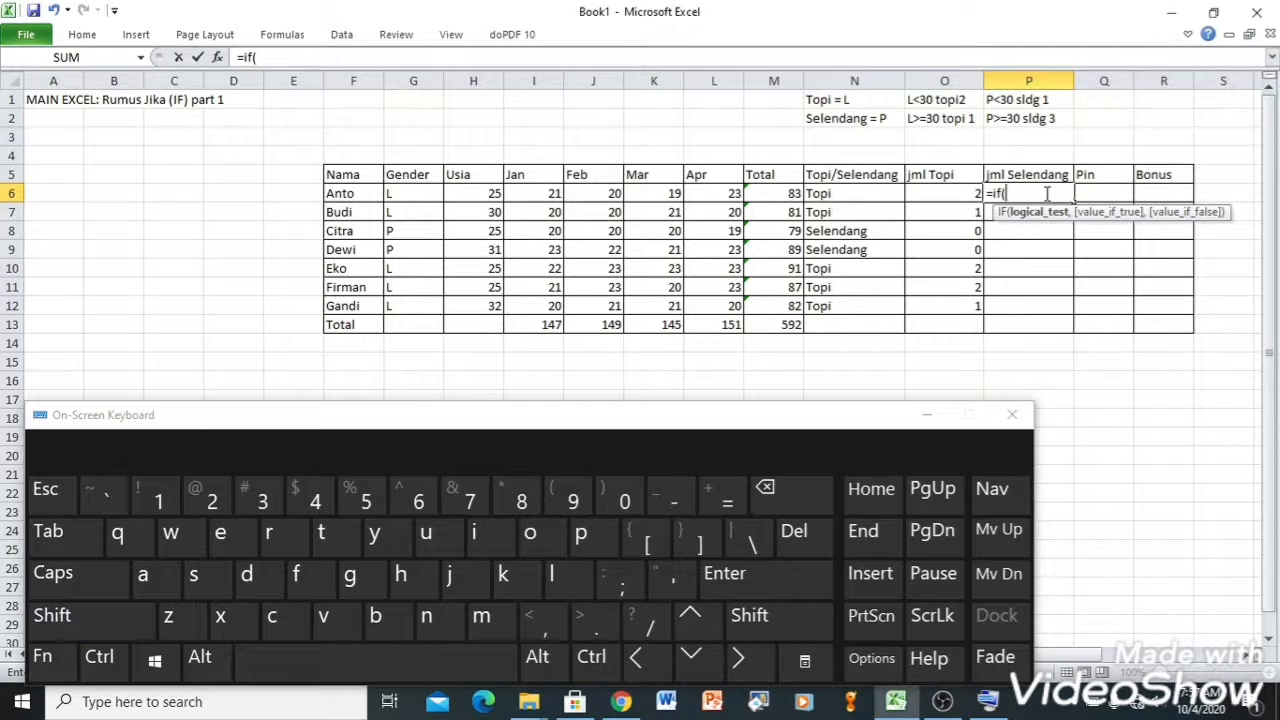
{"action": "left_click", "coordinate": [866, 194]}
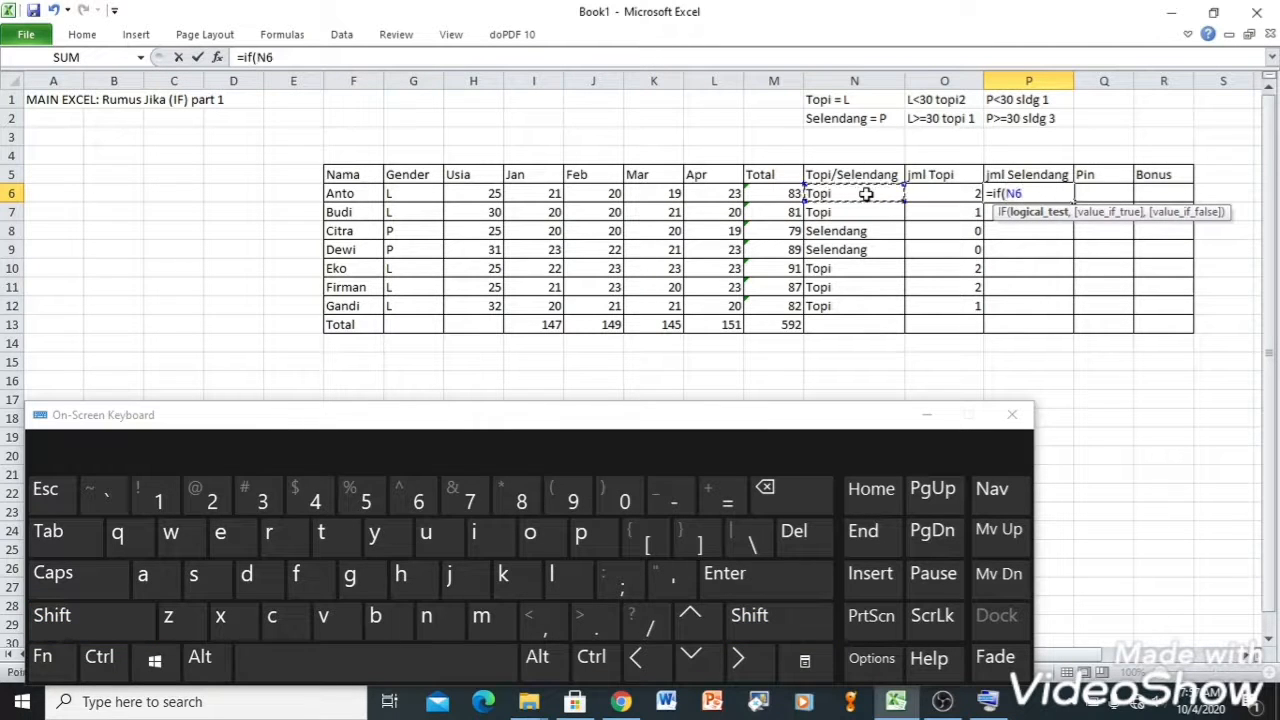
{"action": "type", "text": "=\""}
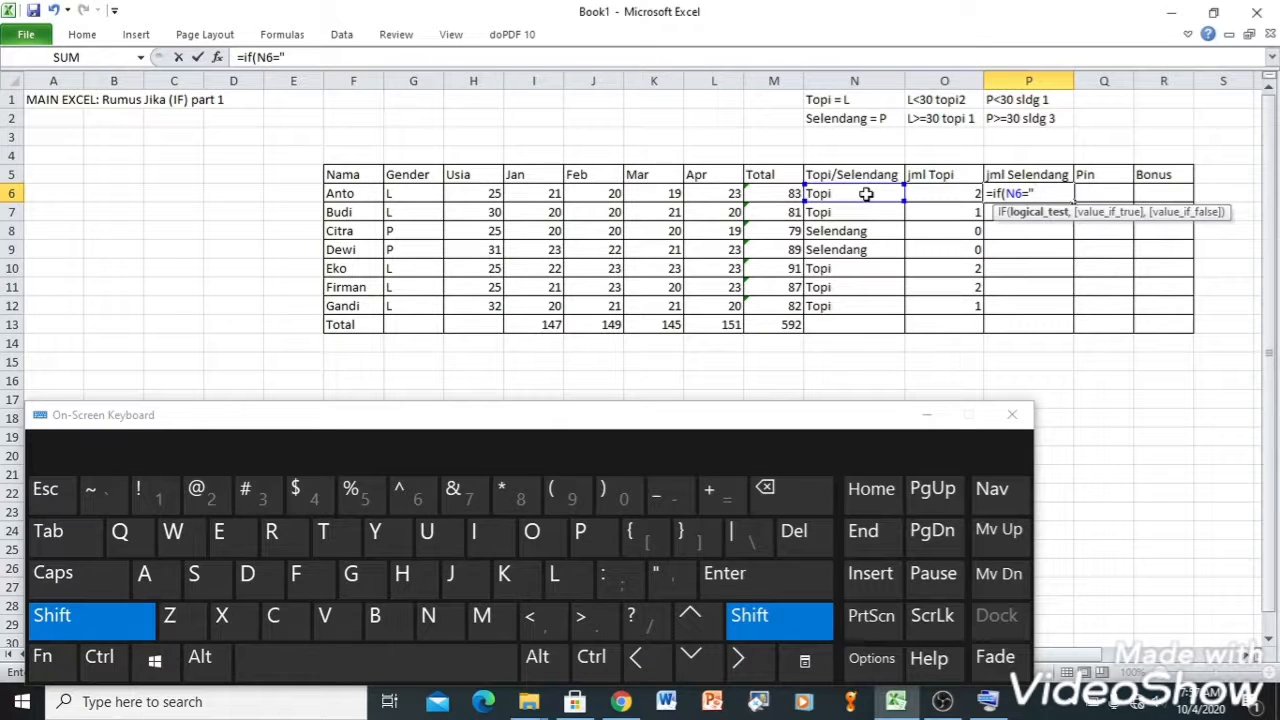
{"action": "type", "text": "Sele"}
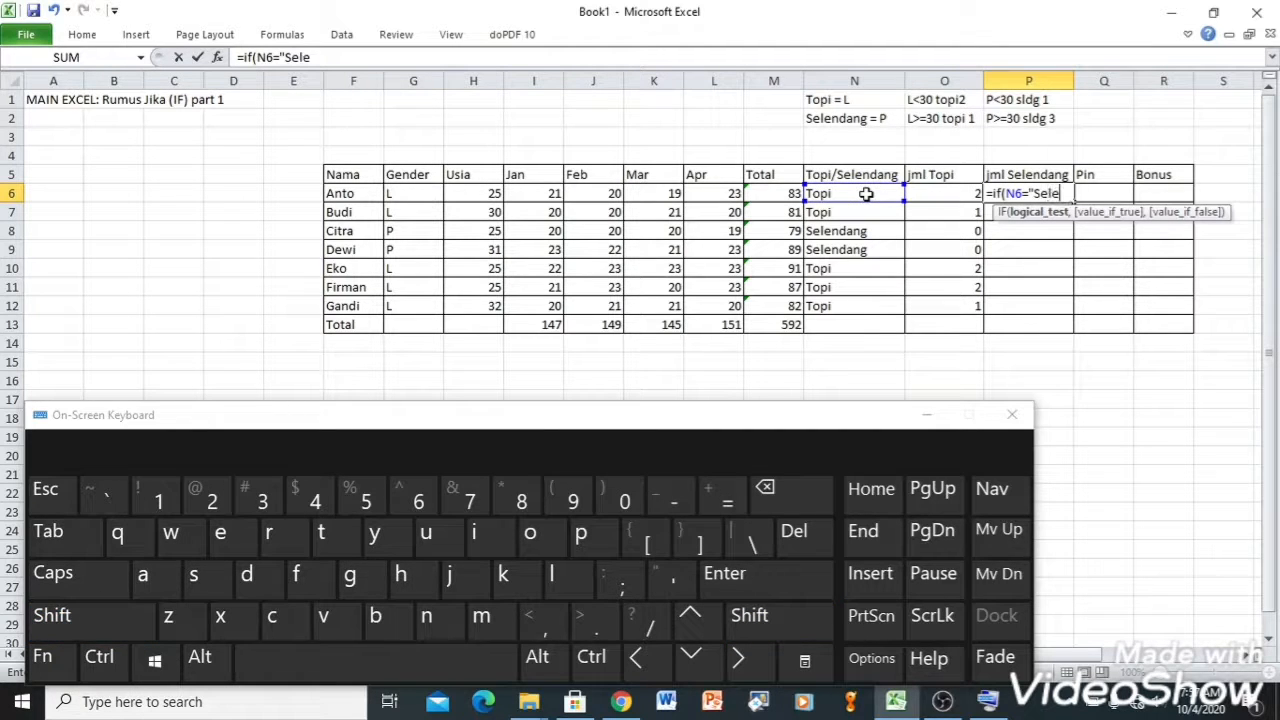
{"action": "type", "text": "ndang\""}
Step: Try to replace the text "Selendang" in the P6 formula with the absolute reference $N$8
{"action": "key", "text": "BackSpace"}
{"action": "key", "text": "BackSpace"}
{"action": "key", "text": "BackSpace"}
{"action": "key", "text": "BackSpace"}
{"action": "key", "text": "BackSpace"}
{"action": "key", "text": "BackSpace"}
{"action": "key", "text": "BackSpace"}
{"action": "key", "text": "BackSpace"}
{"action": "key", "text": "BackSpace"}
{"action": "key", "text": "BackSpace"}
{"action": "key", "text": "BackSpace"}
{"action": "left_click", "coordinate": [832, 231]}
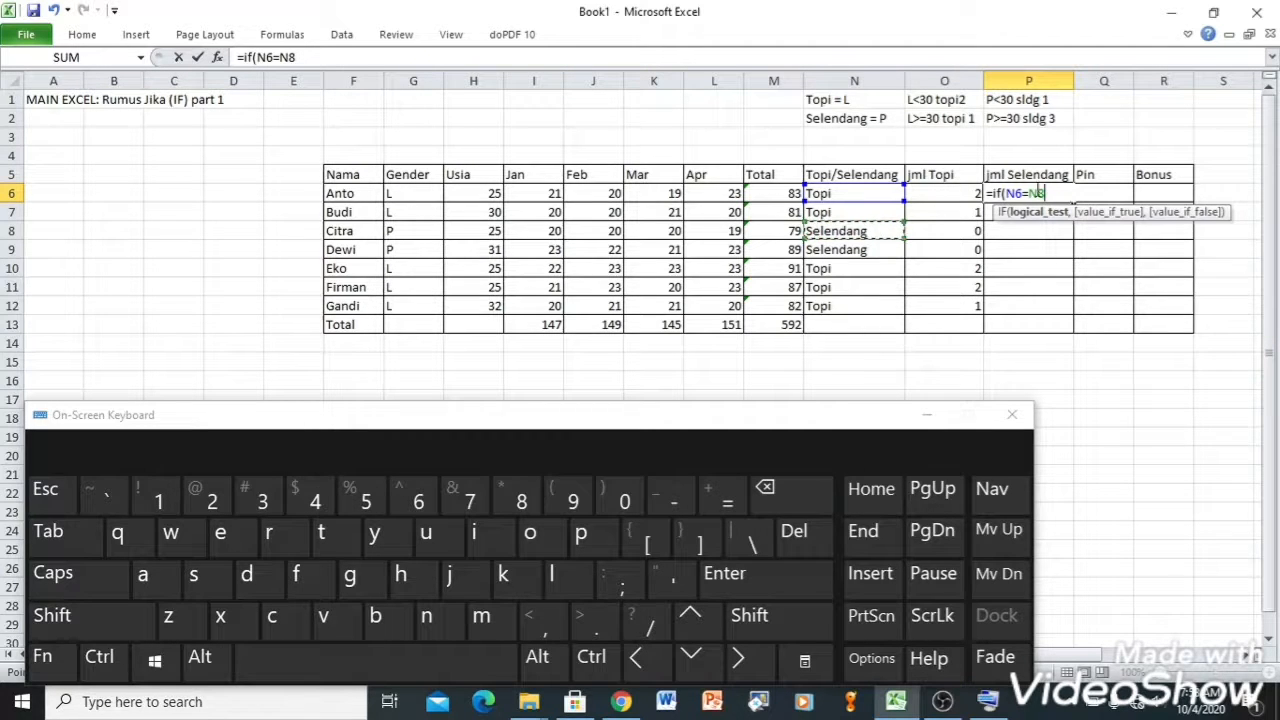
{"action": "key", "text": "F4"}
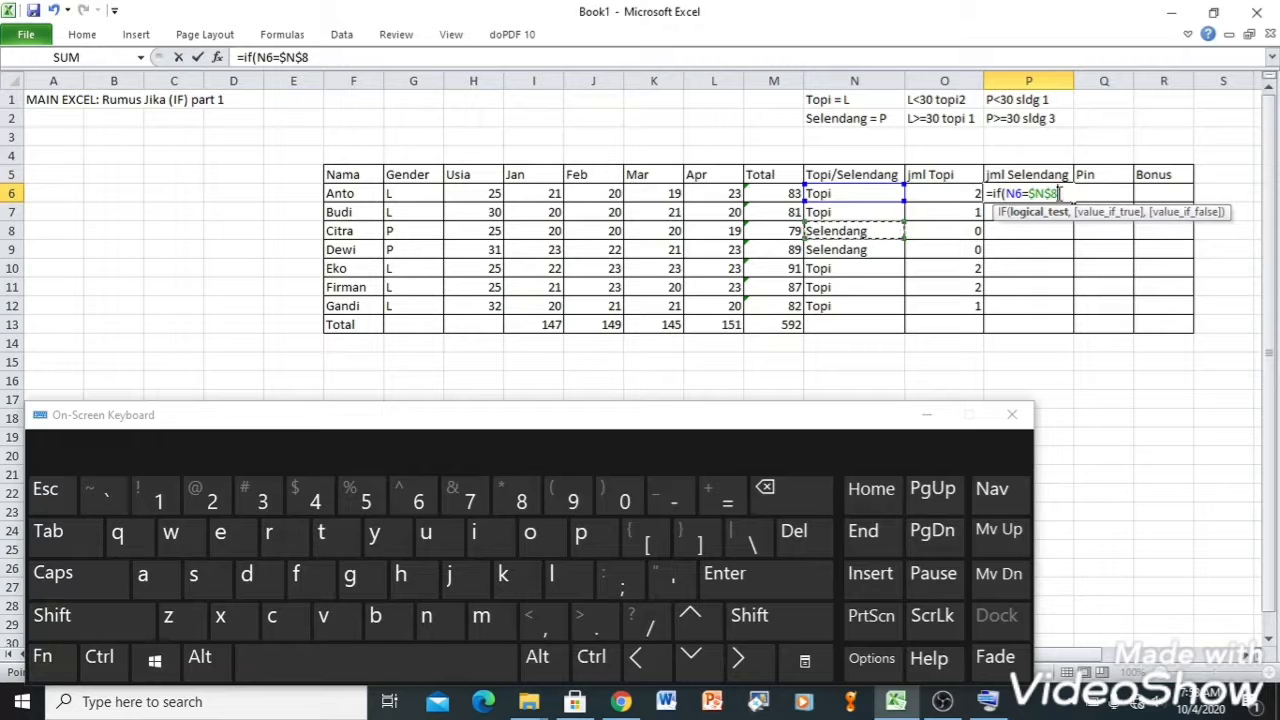
Step: Replace the $N$8 reference in the P6 formula with the text "Selendang" in quotes
{"action": "key", "text": "BackSpace"}
{"action": "key", "text": "BackSpace"}
{"action": "key", "text": "BackSpace"}
{"action": "key", "text": "BackSpace"}
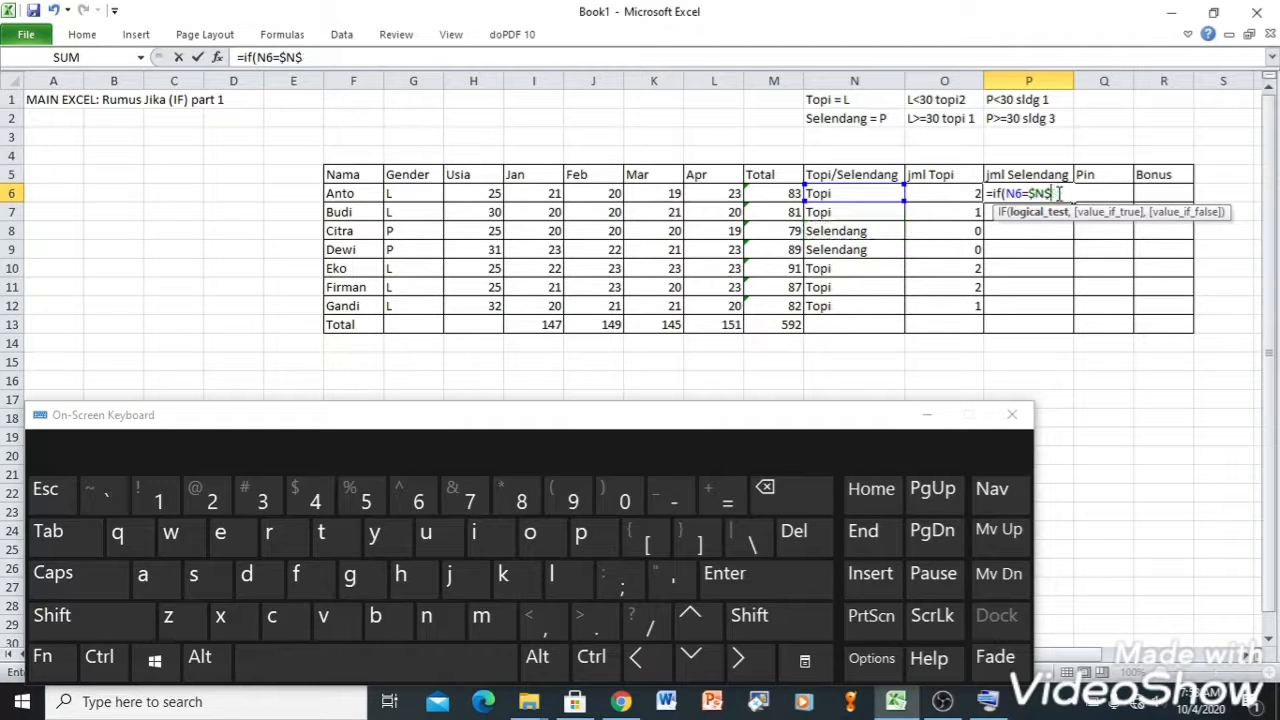
{"action": "type", "text": "\""}
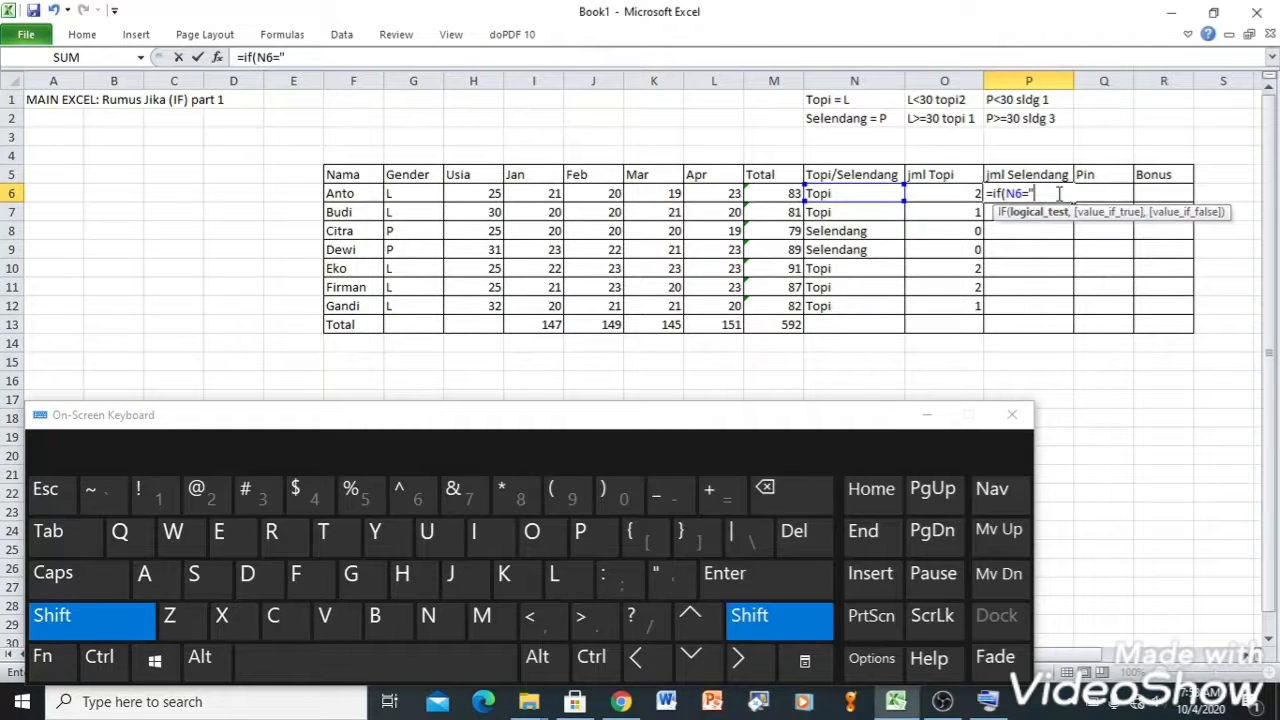
{"action": "type", "text": "Selendang"}
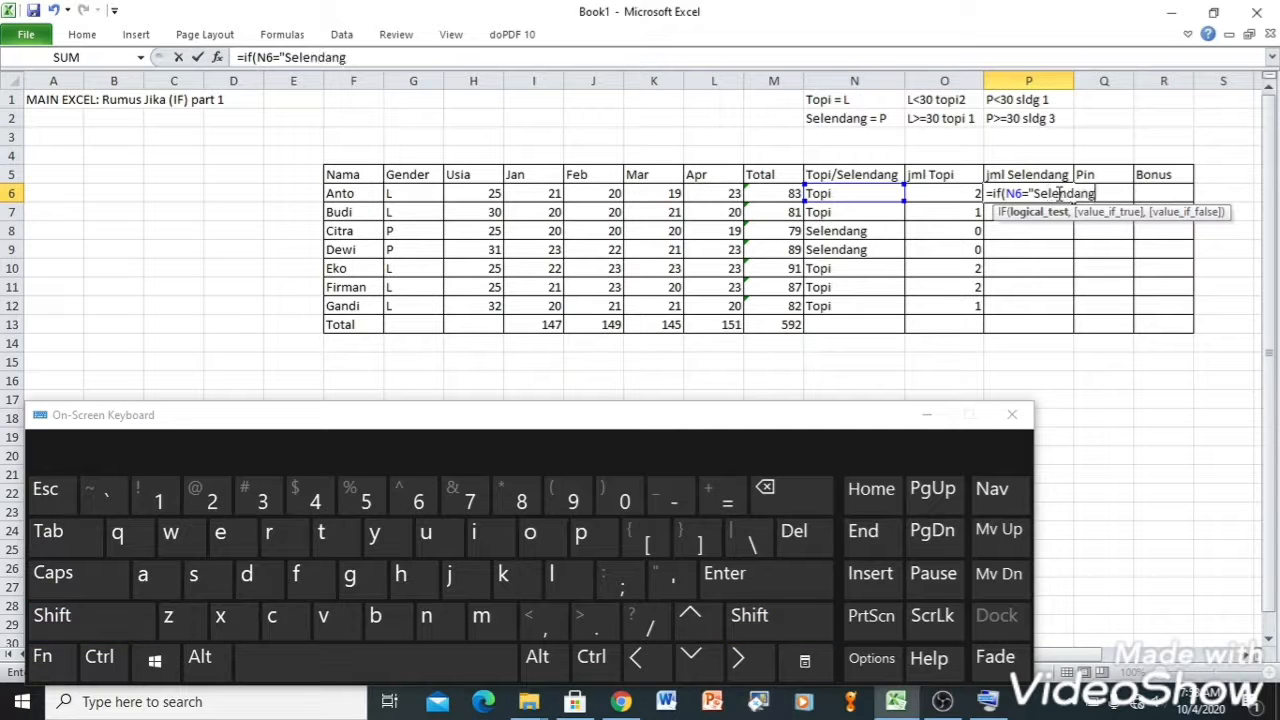
{"action": "type", "text": "\""}
Step: Wrap the P6 test in AND with H6<30 as the second condition, and return 1 when true
{"action": "left_click", "coordinate": [1007, 193]}
{"action": "type", "text": "and("}
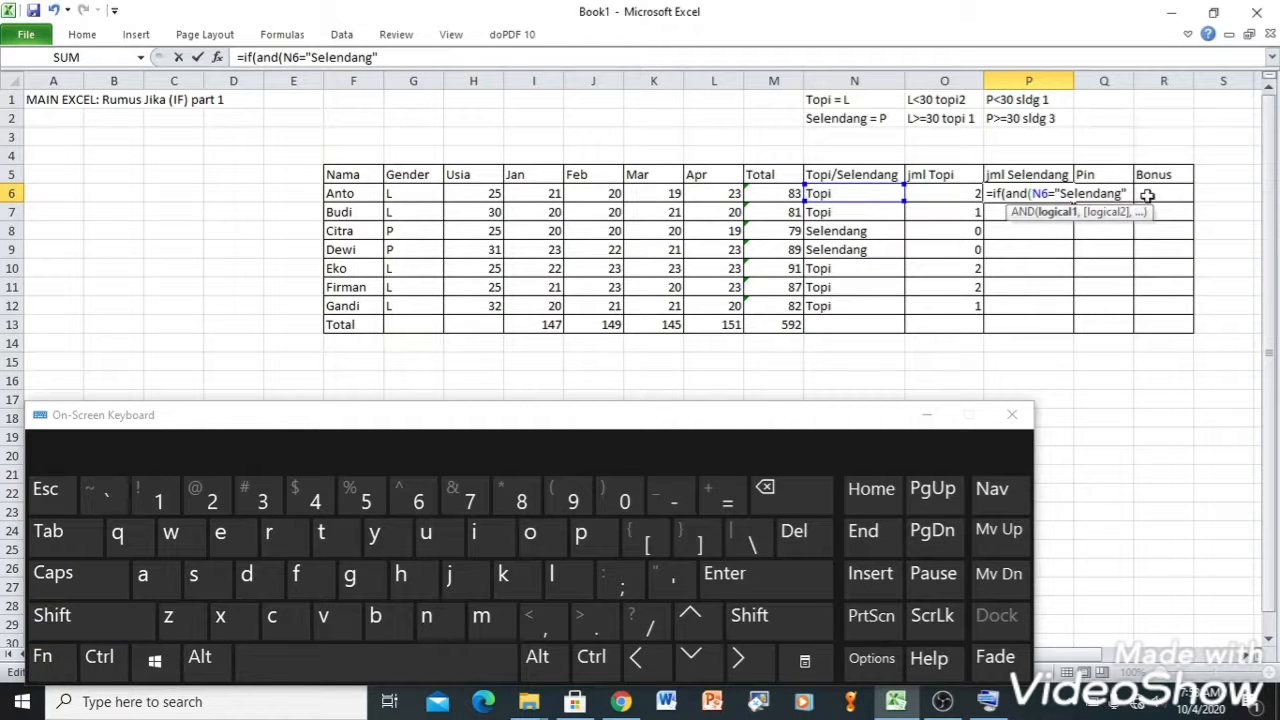
{"action": "type", "text": ","}
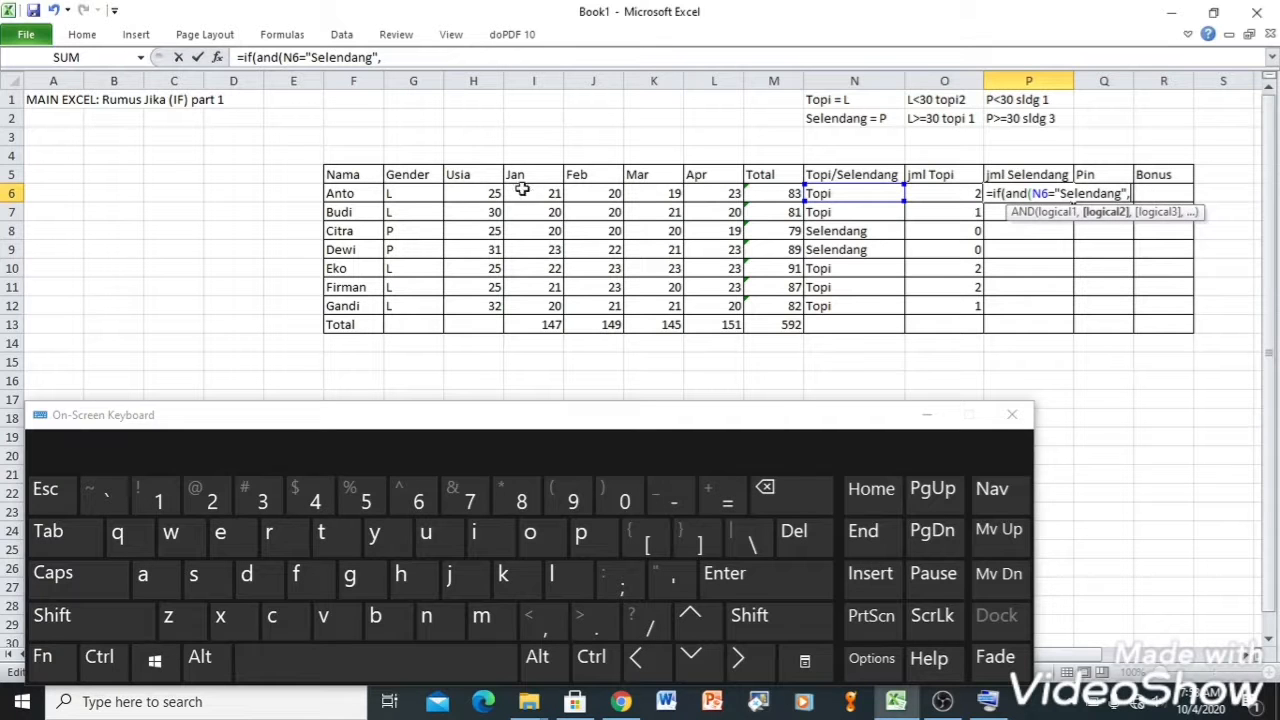
{"action": "left_click", "coordinate": [470, 193]}
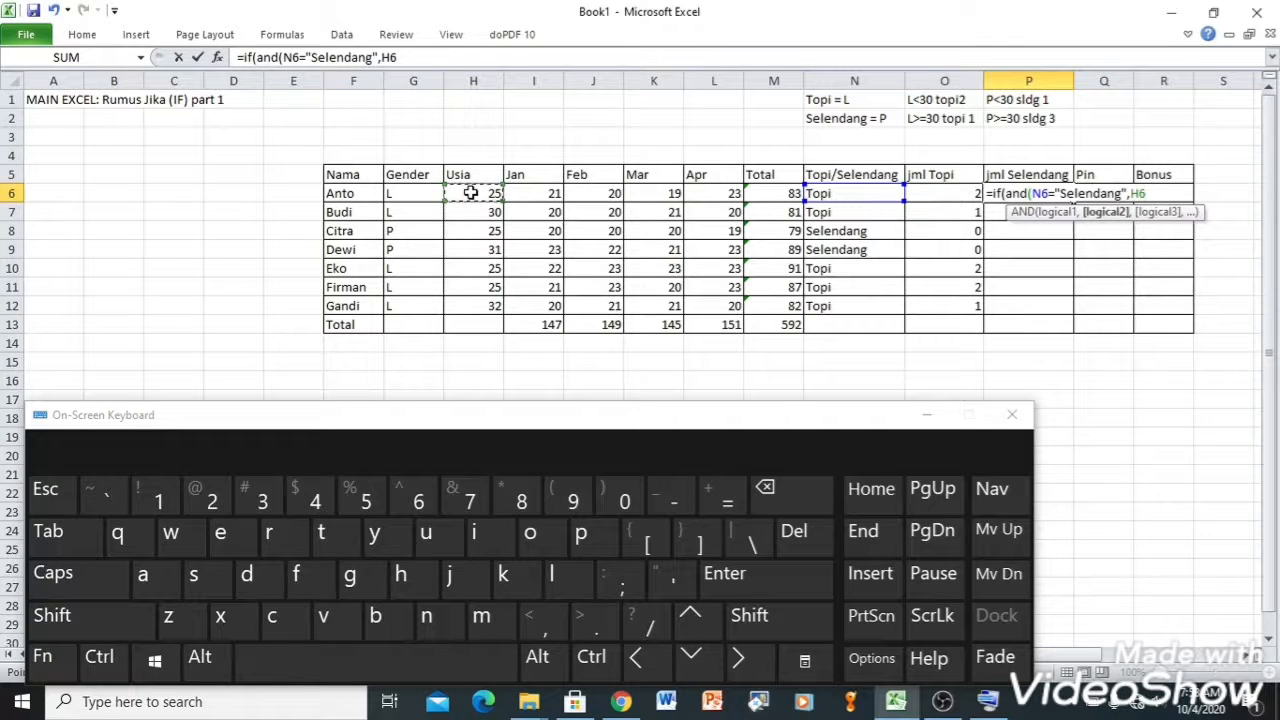
{"action": "type", "text": "<"}
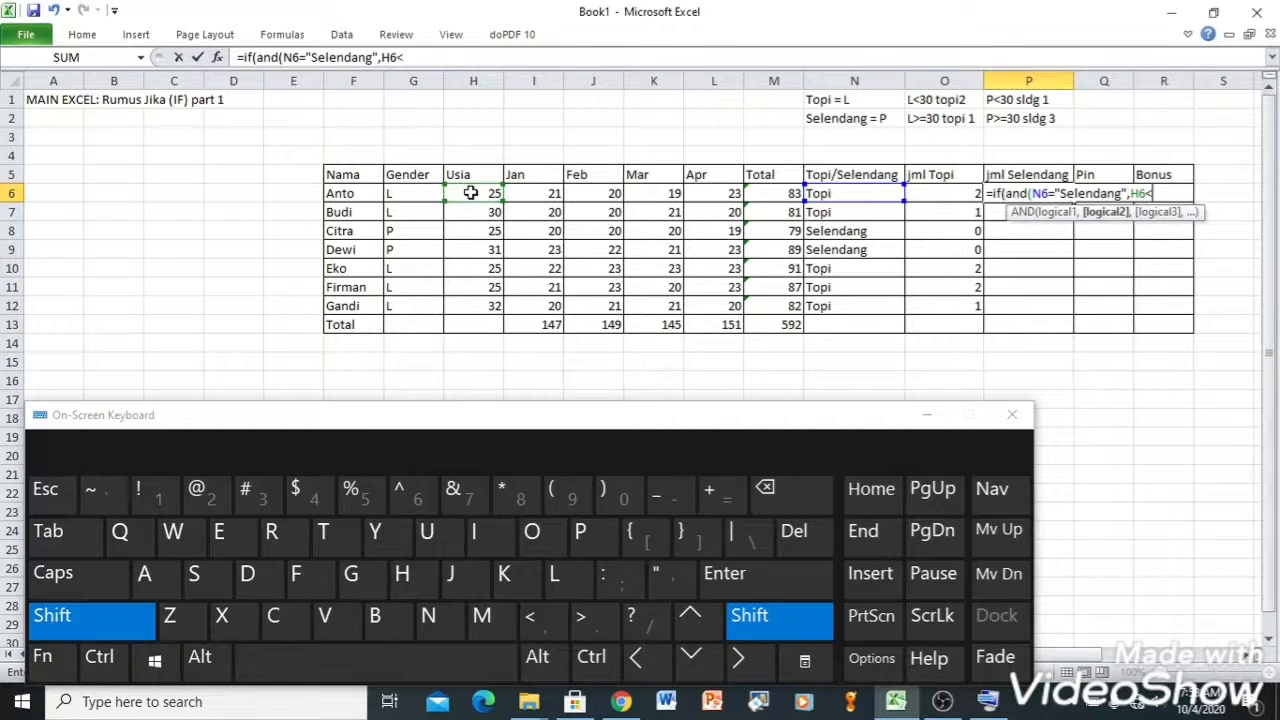
{"action": "type", "text": "30"}
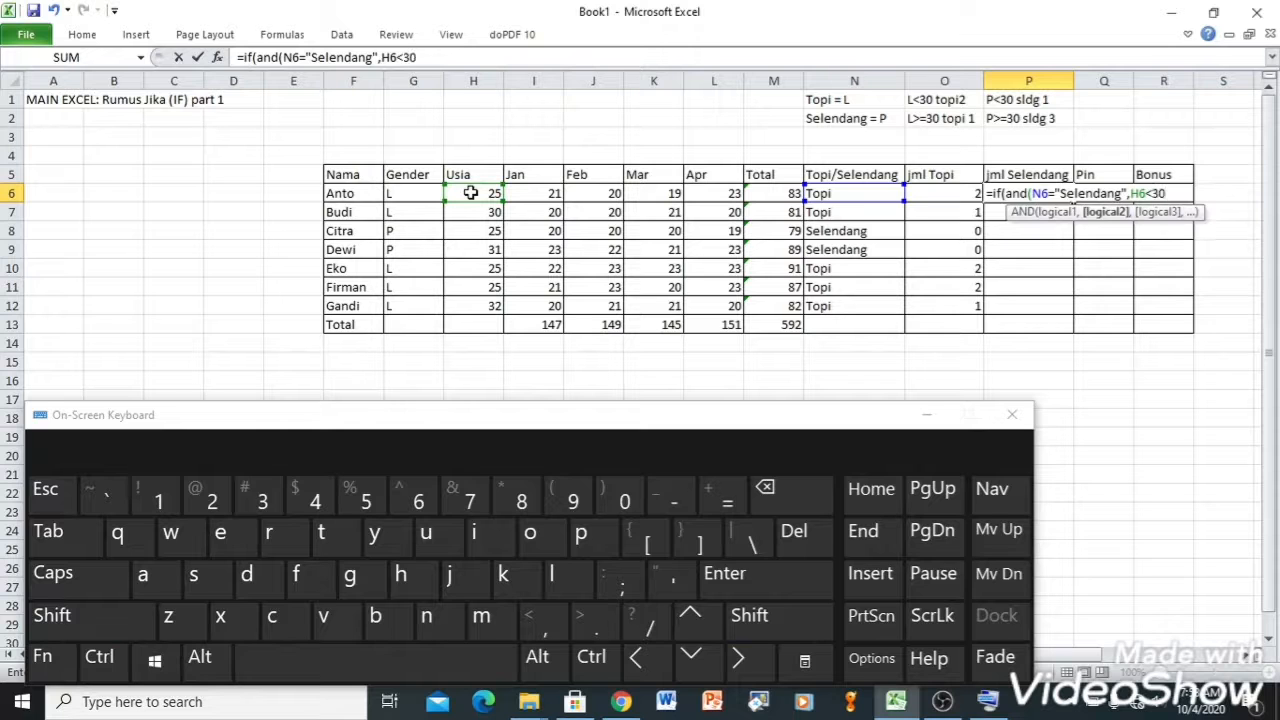
{"action": "type", "text": ")"}
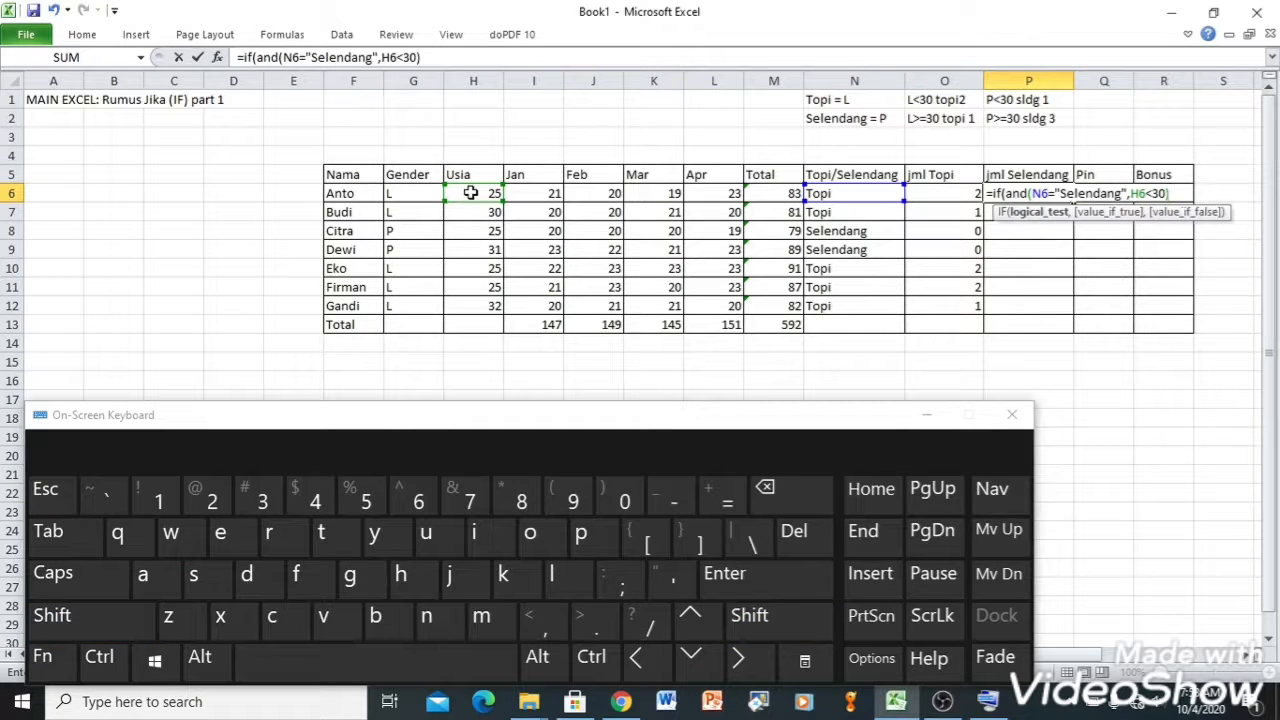
{"action": "type", "text": ","}
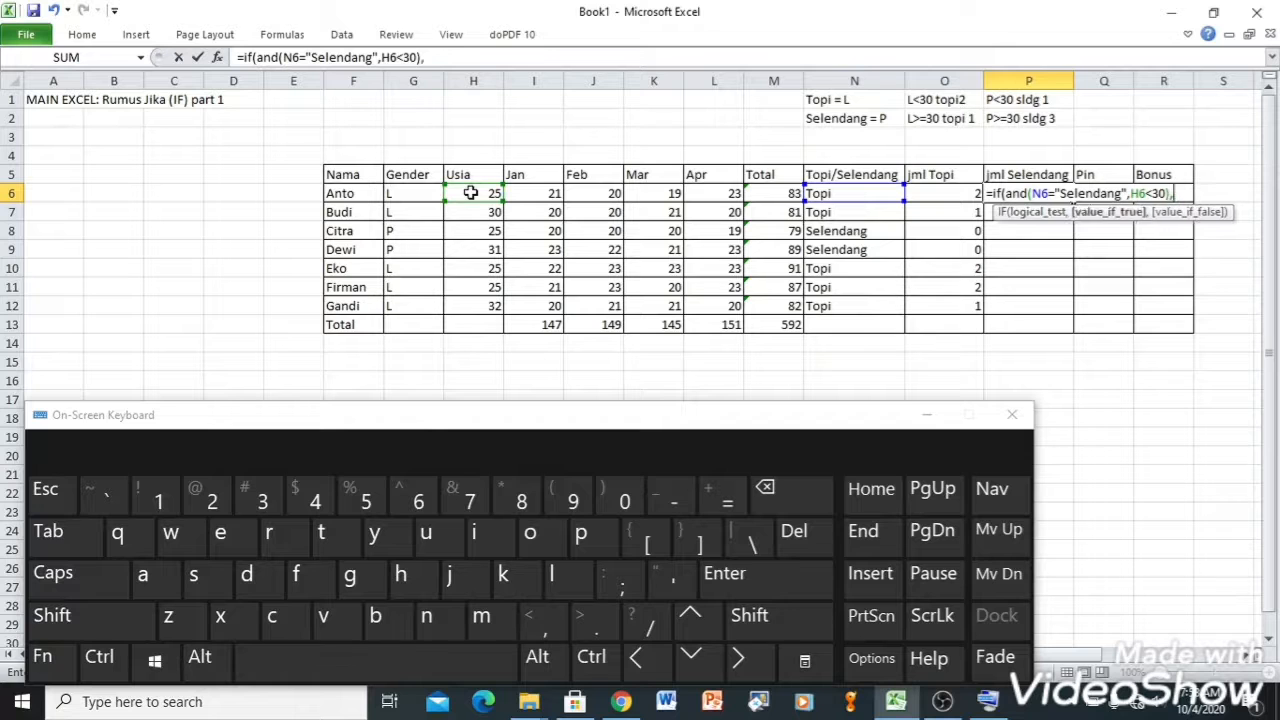
{"action": "type", "text": "1,"}
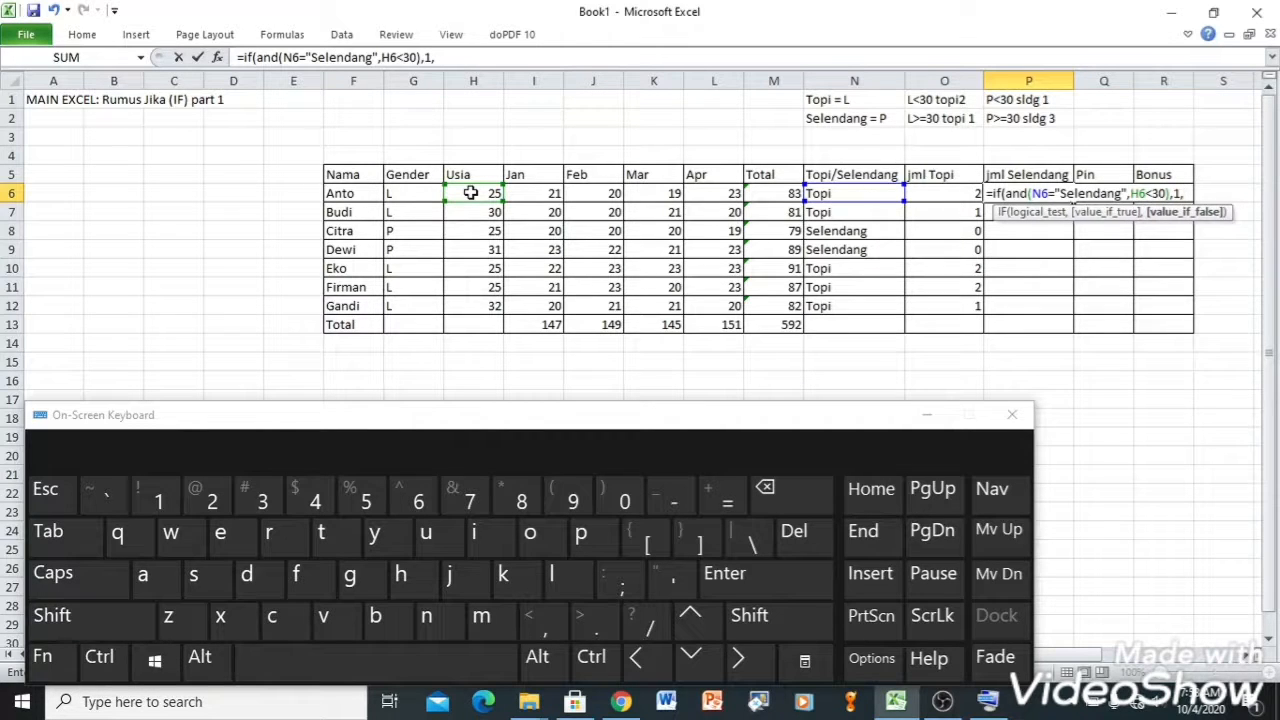
Step: Add a nested IF with AND as P6's false value, using N6="Selendang" as its first condition
{"action": "type", "text": "if("}
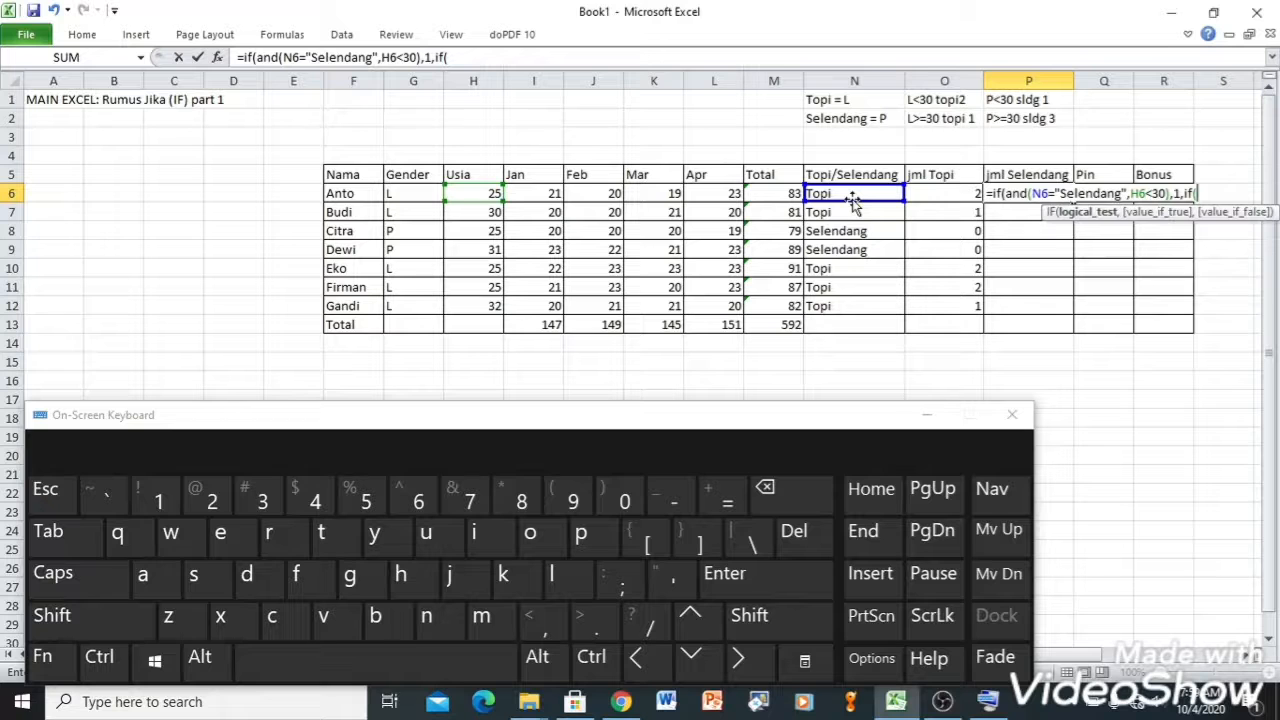
{"action": "type", "text": "and("}
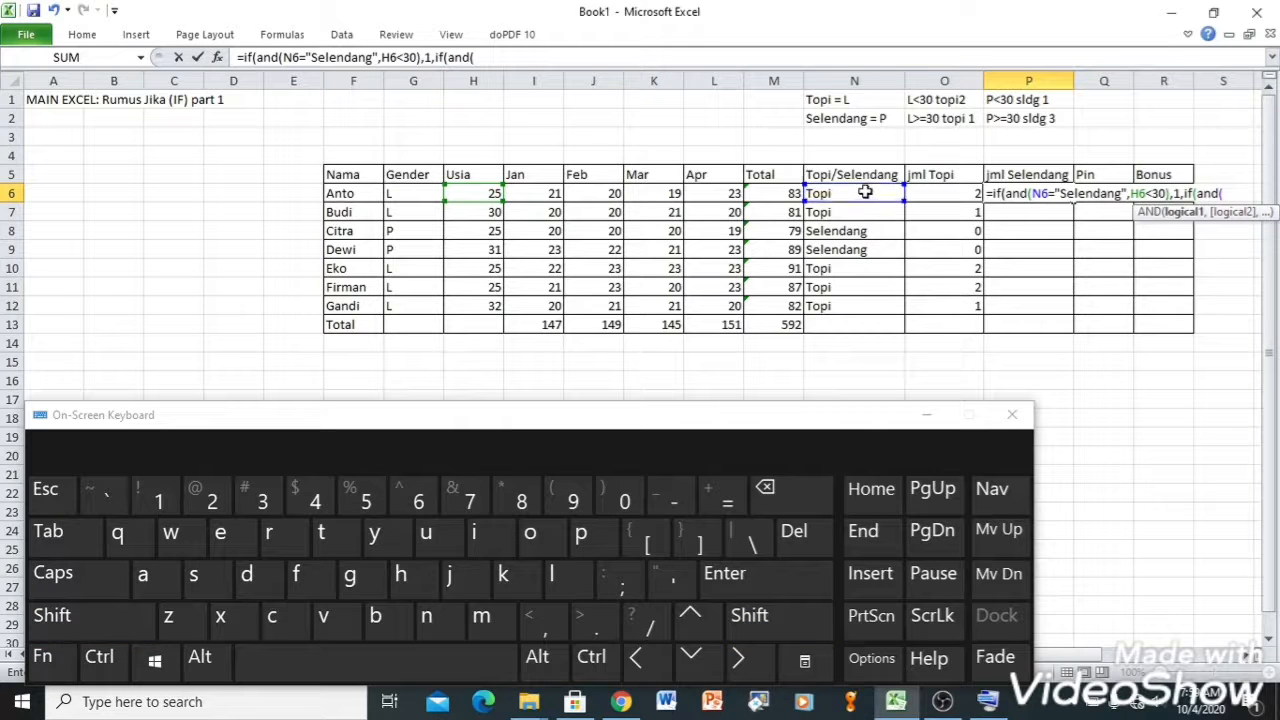
{"action": "left_click", "coordinate": [865, 194]}
{"action": "type", "text": "=\"S"}
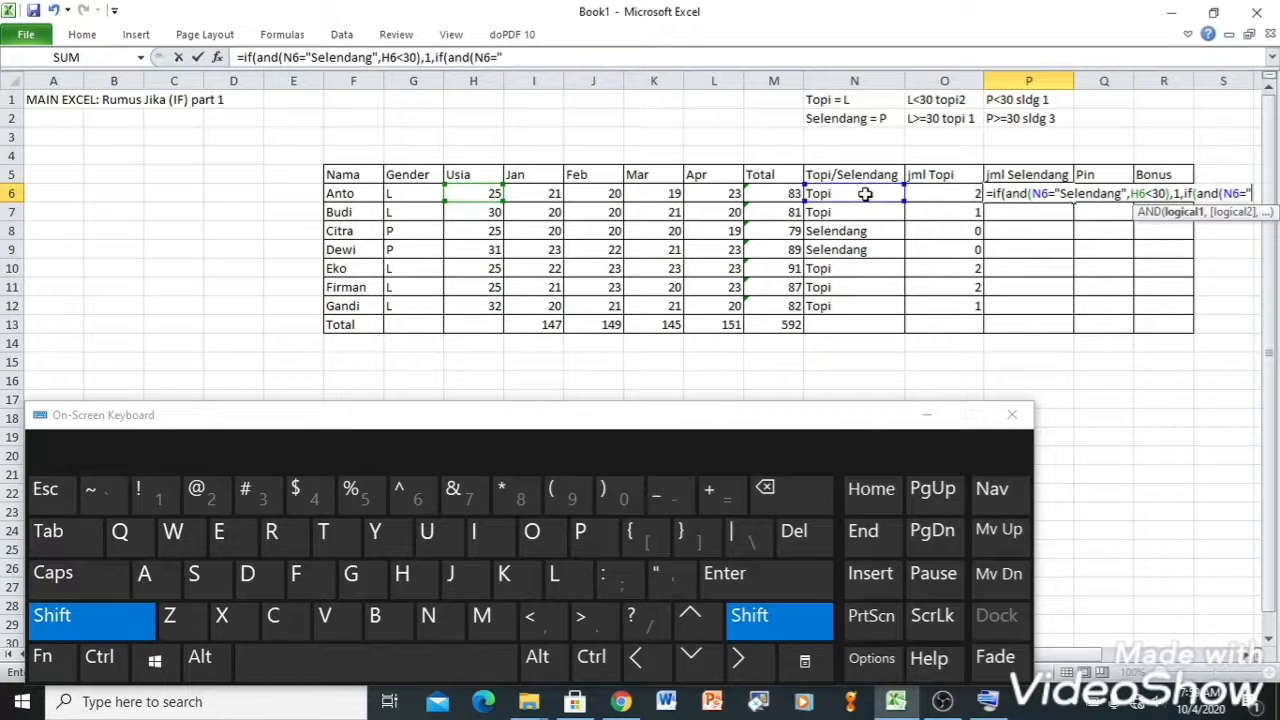
{"action": "type", "text": "elendang"}
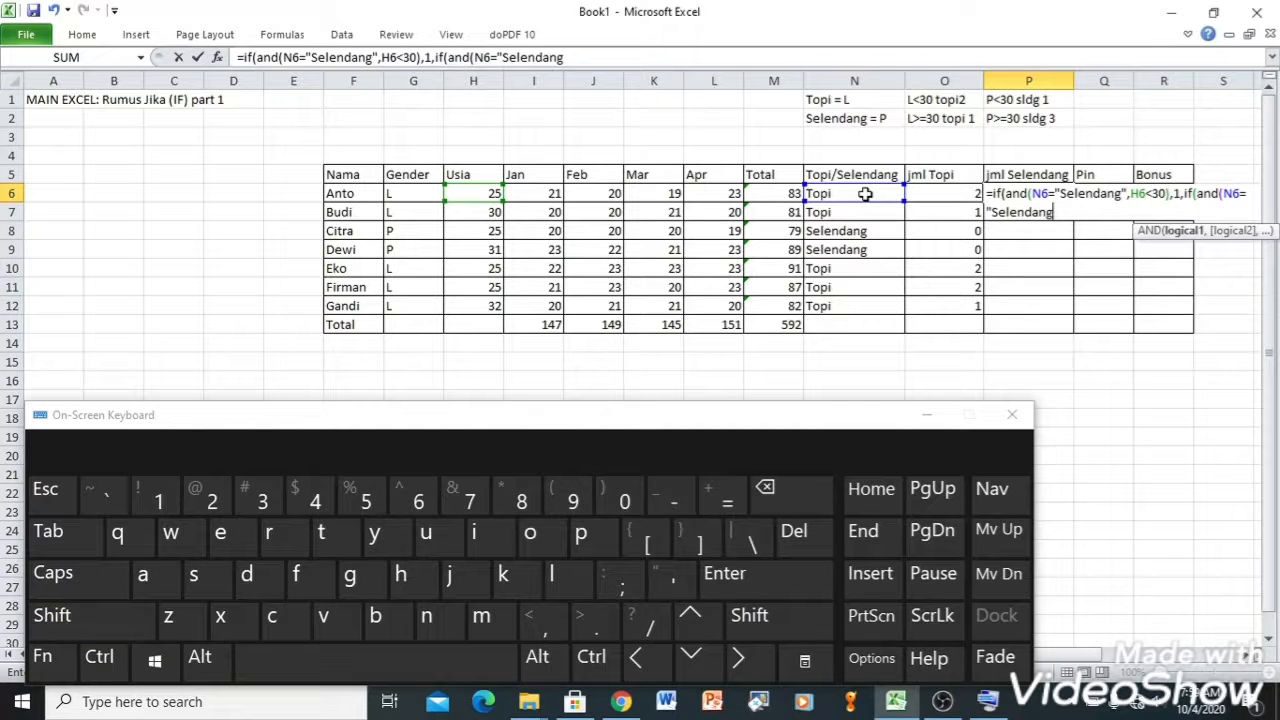
{"action": "type", "text": "\","}
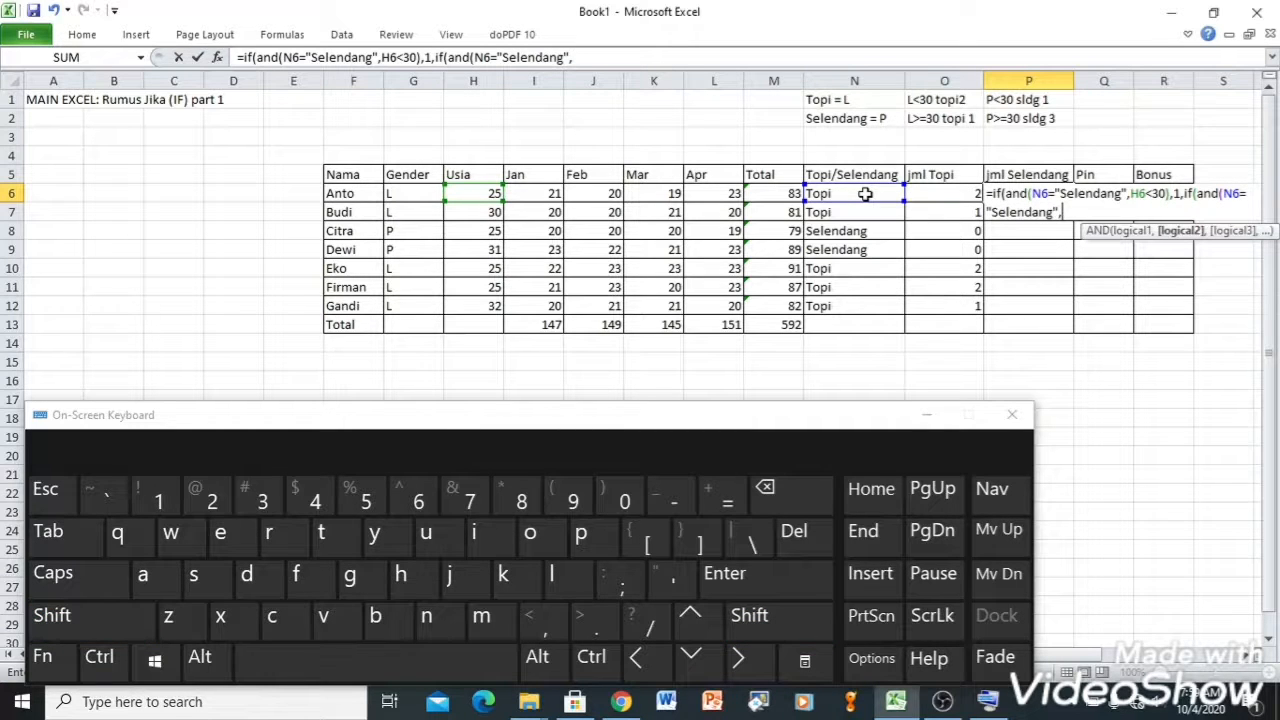
Step: Complete P6's nested IF with H6>=30 as the second AND condition, 3 when true and 0 otherwise, closing all brackets
{"action": "left_click", "coordinate": [469, 195]}
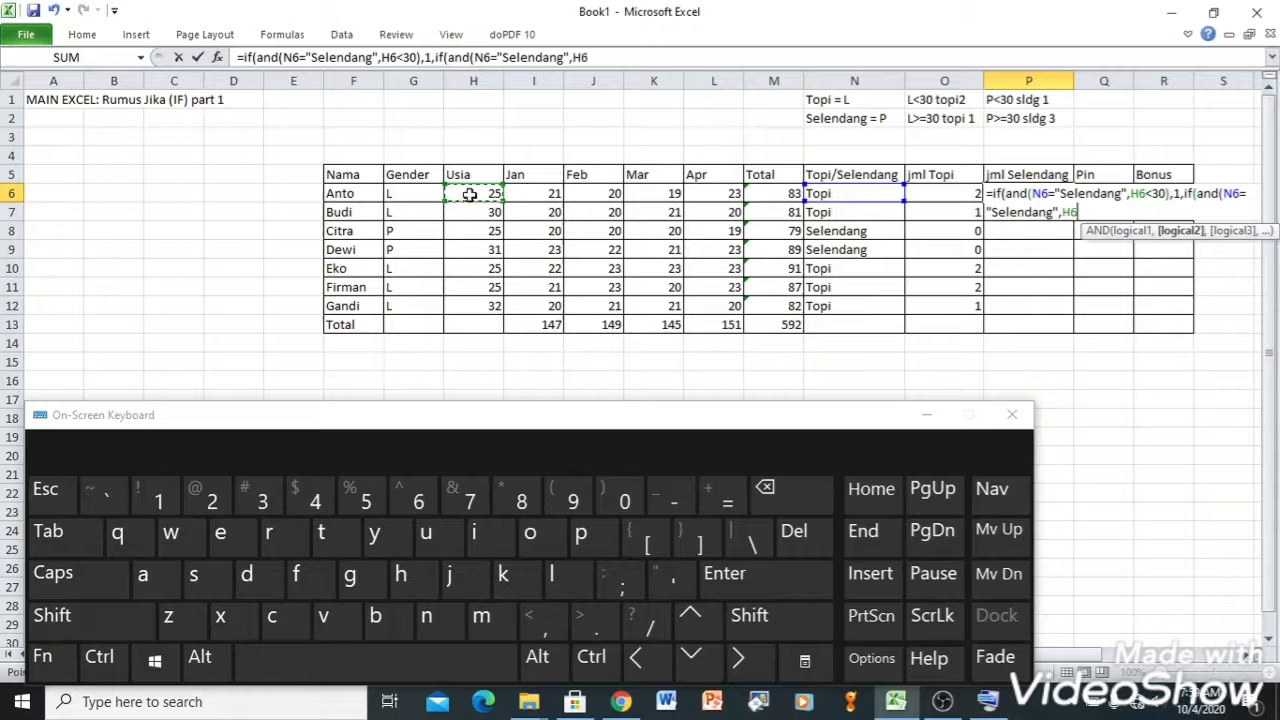
{"action": "type", "text": ">=30)"}
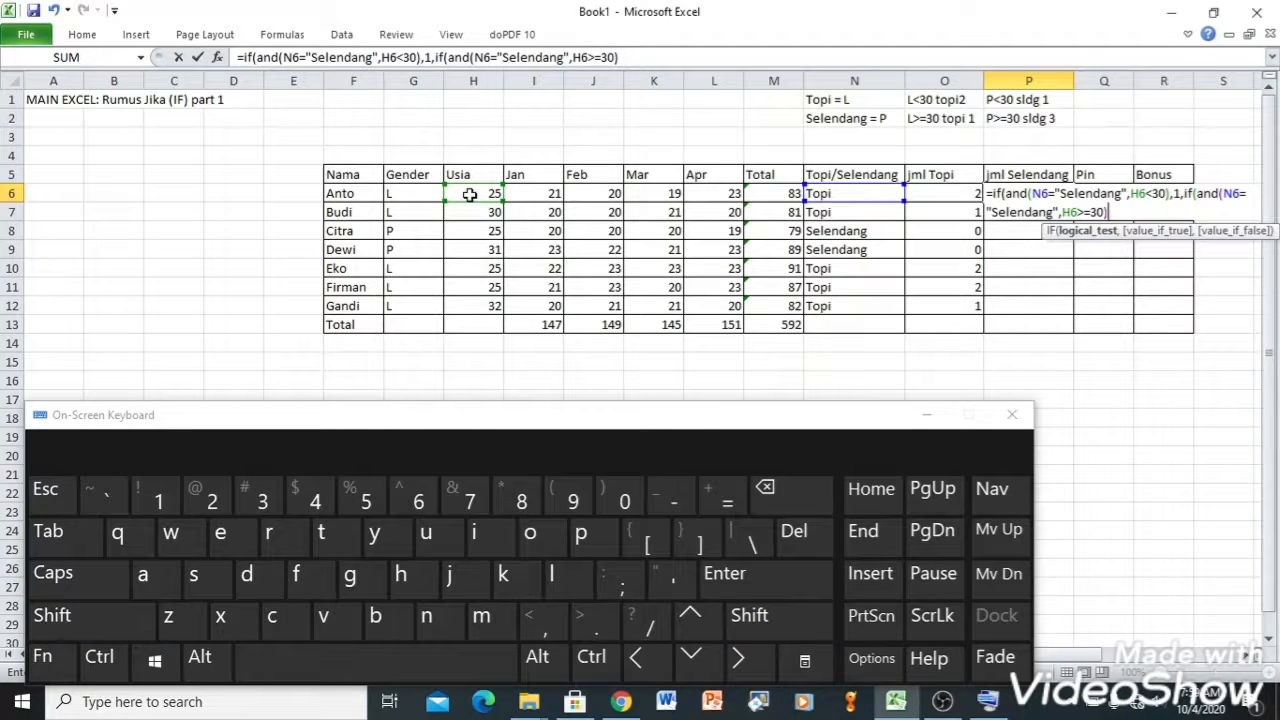
{"action": "type", "text": ",3"}
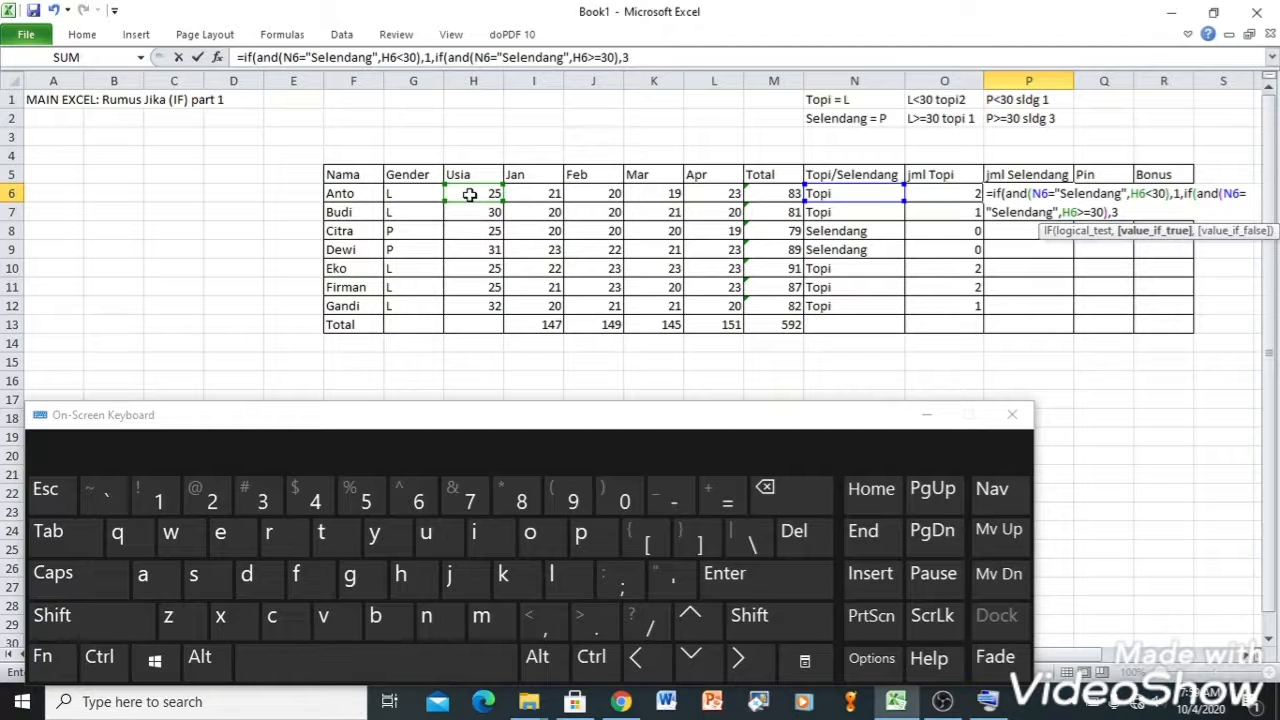
{"action": "type", "text": ","}
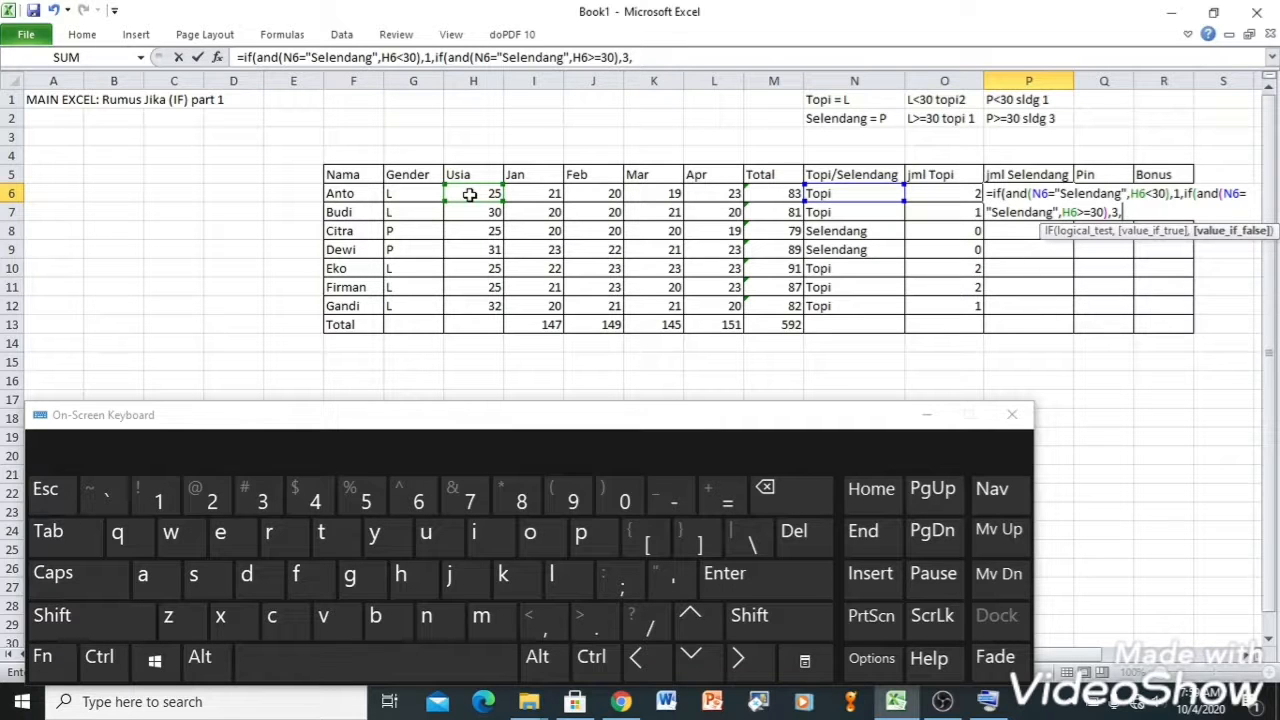
{"action": "type", "text": "0"}
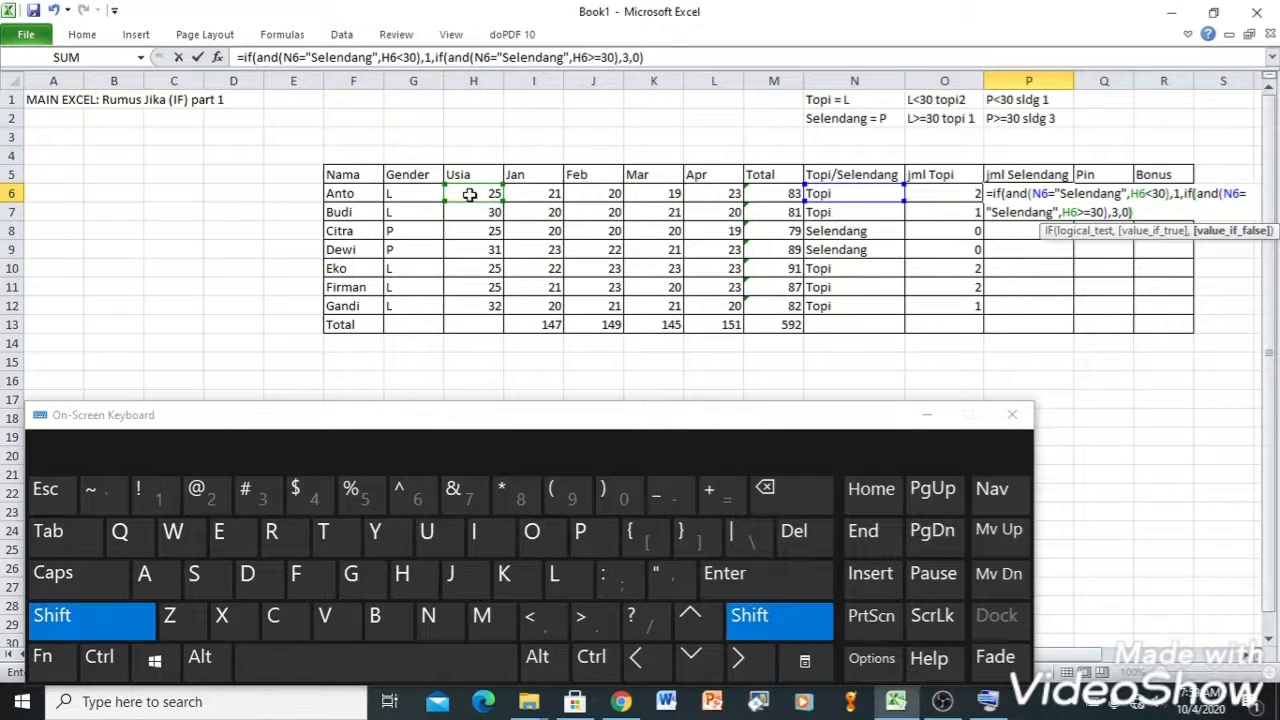
{"action": "type", "text": "))"}
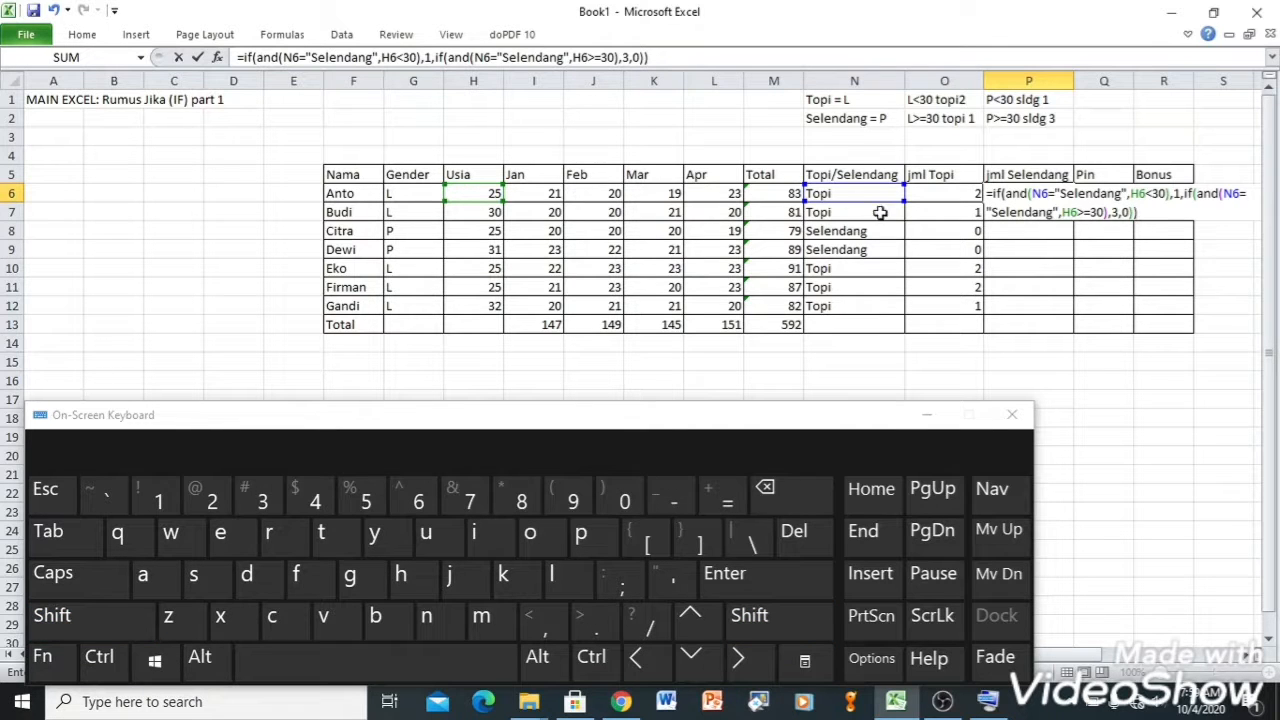
Step: Review the P6 formula part by part: first AND test, its result, the nested IF test and the remaining return values
{"action": "left_click", "coordinate": [1009, 193]}
{"action": "left_click_drag", "start_coordinate": [1007, 193], "coordinate": [1170, 193]}
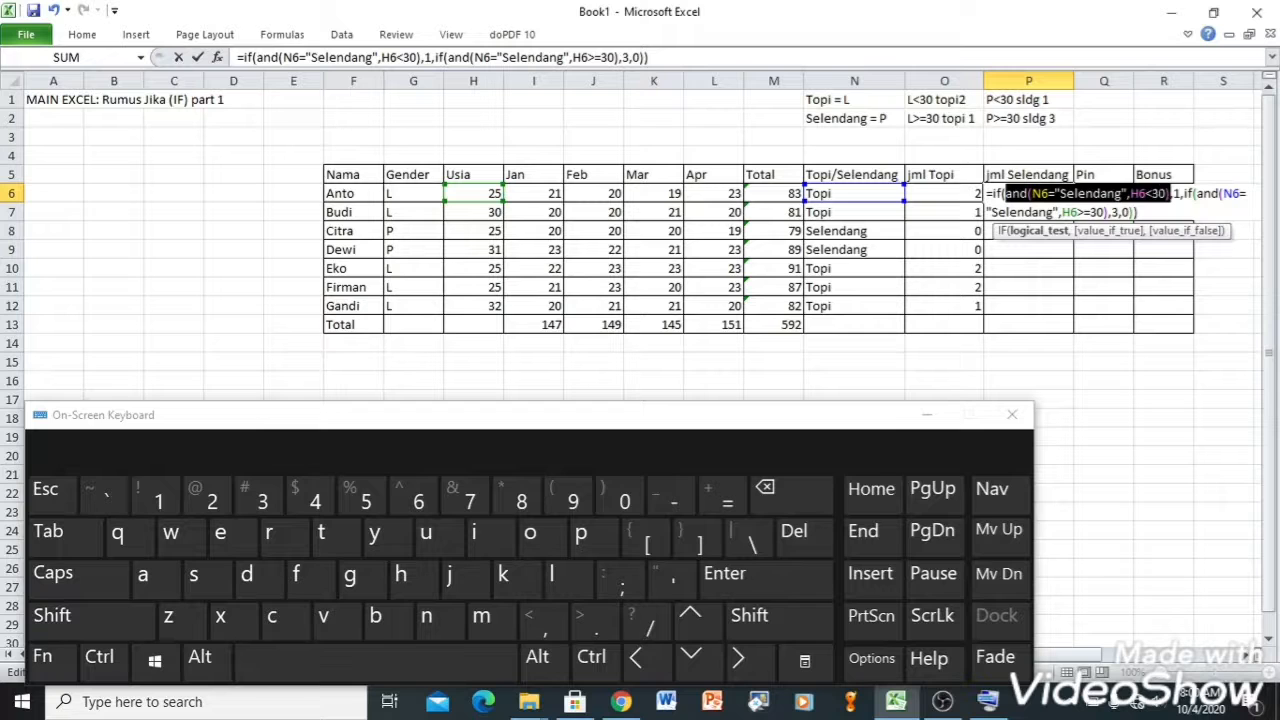
{"action": "left_click", "coordinate": [1176, 193]}
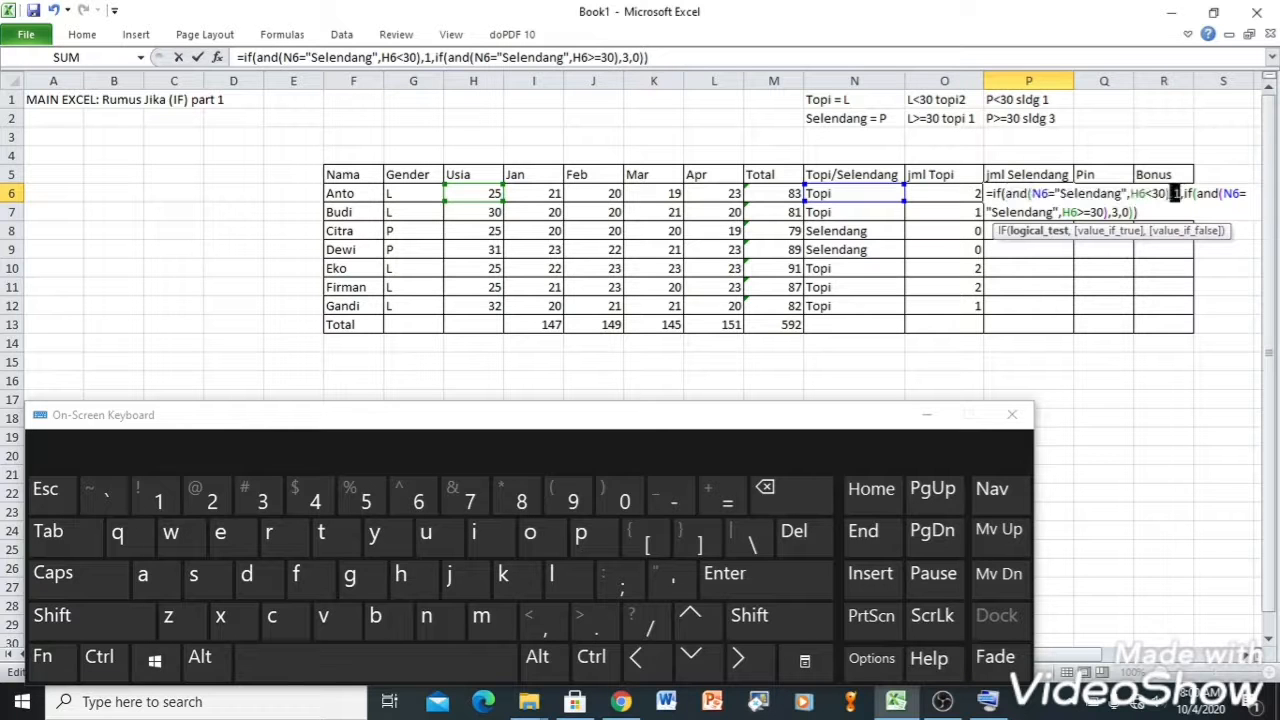
{"action": "left_click_drag", "start_coordinate": [1185, 193], "coordinate": [1112, 212]}
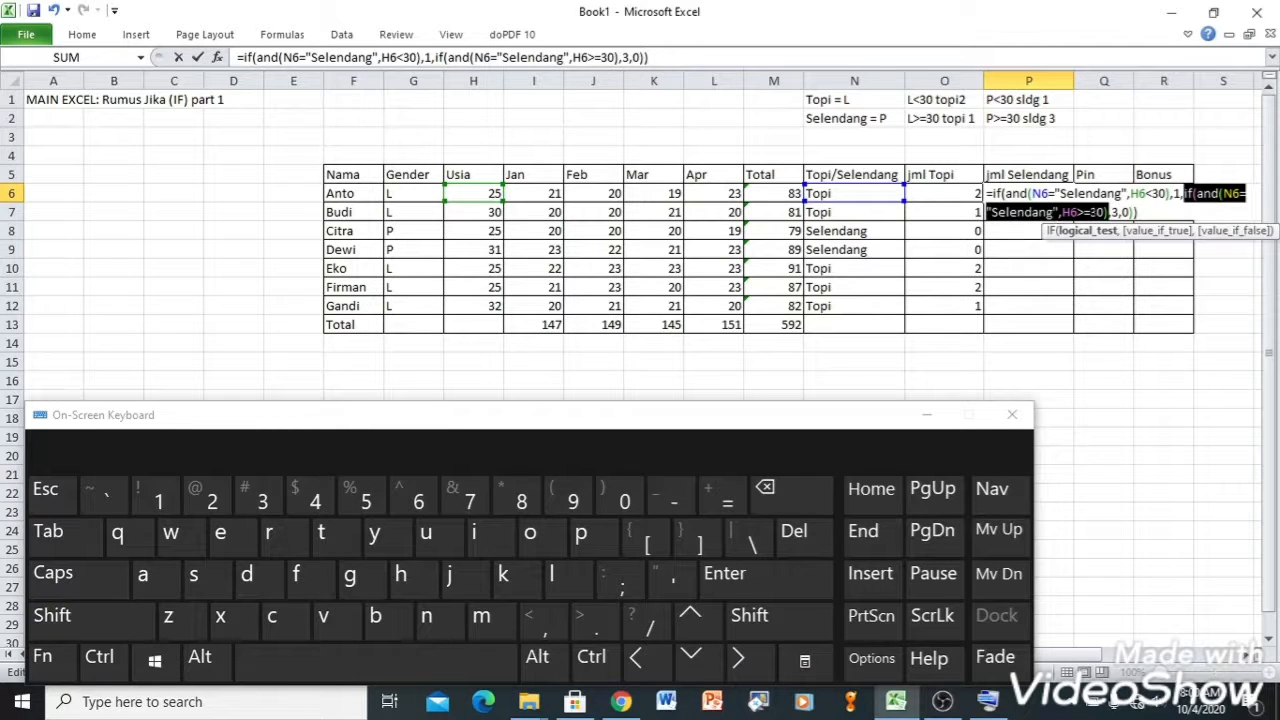
{"action": "left_click_drag", "start_coordinate": [1111, 212], "coordinate": [1128, 212]}
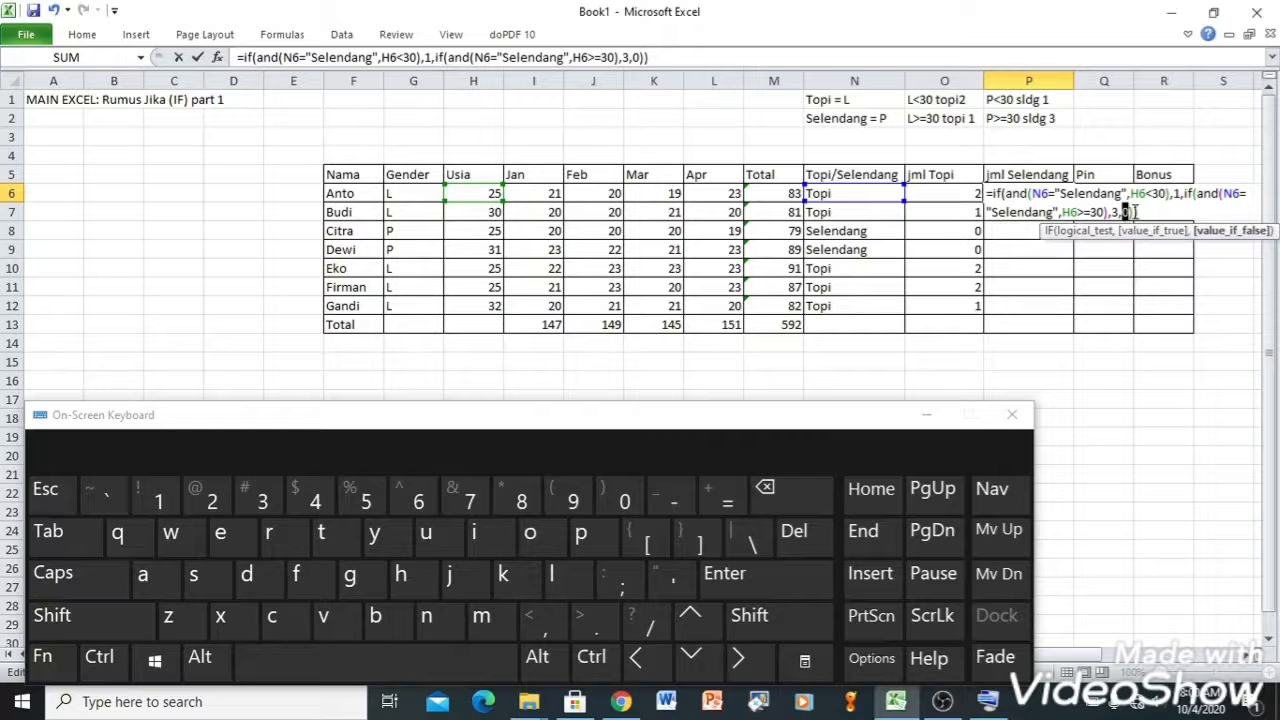
{"action": "left_click_drag", "start_coordinate": [1135, 212], "coordinate": [1124, 211]}
Step: Commit the P6 formula and fill it down the jml Selendang column through P12
{"action": "left_click", "coordinate": [1124, 211]}
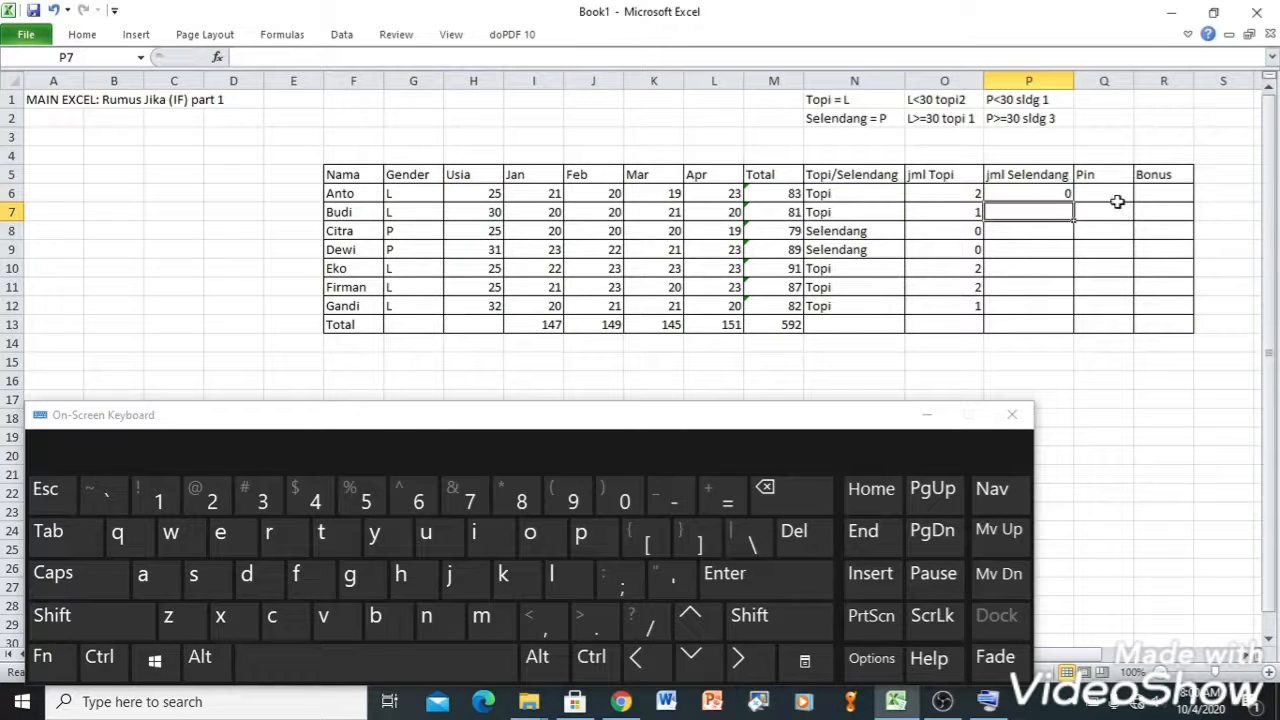
{"action": "left_click", "coordinate": [1047, 194]}
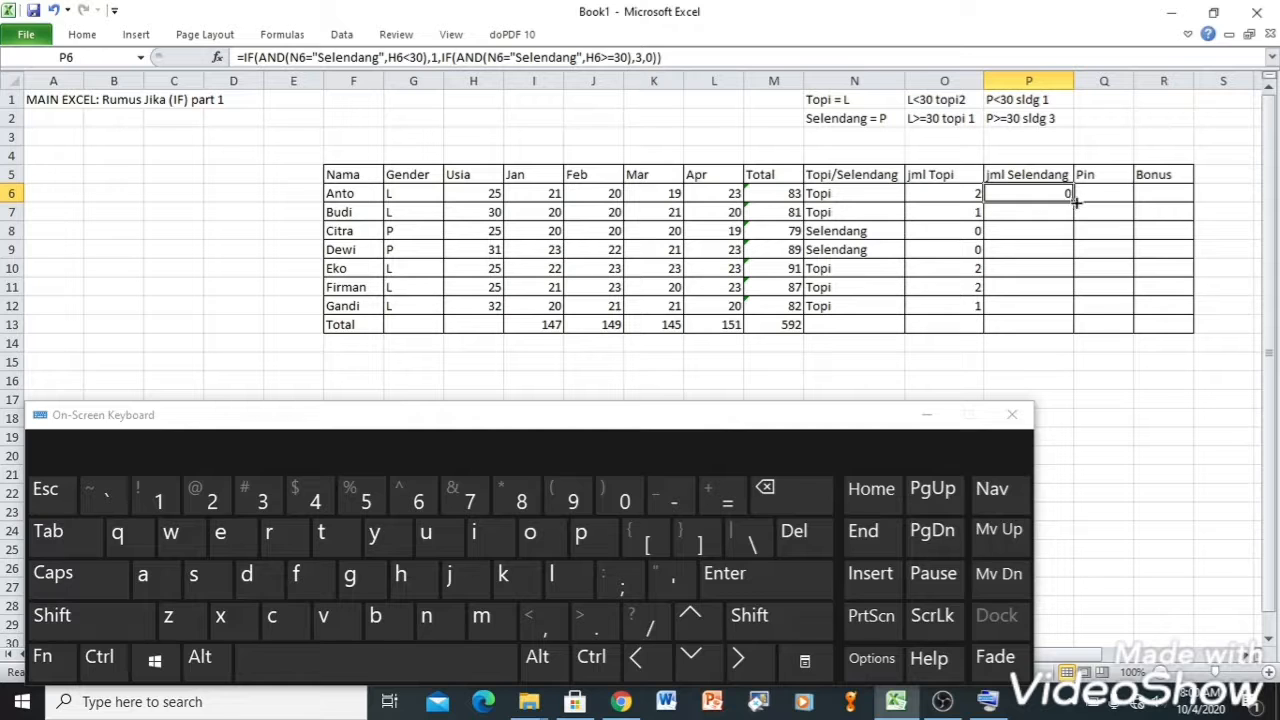
{"action": "double_click", "coordinate": [1073, 203]}
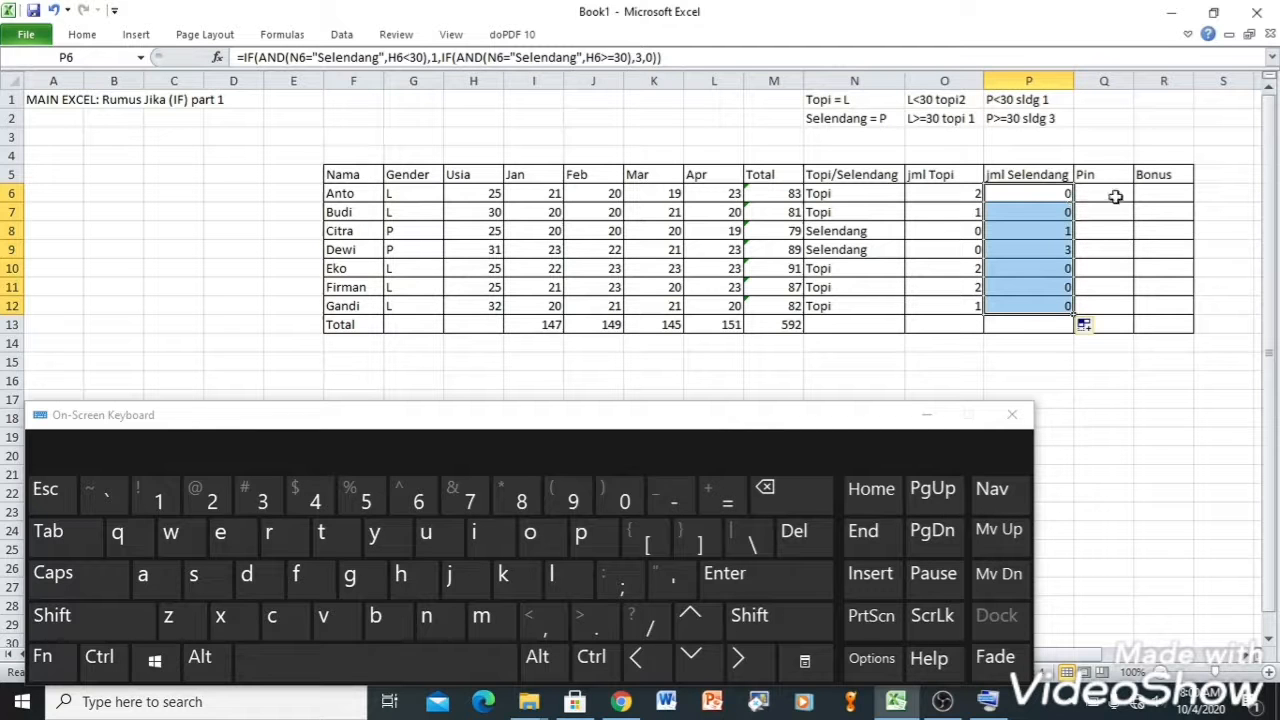
{"action": "left_click", "coordinate": [1114, 196]}
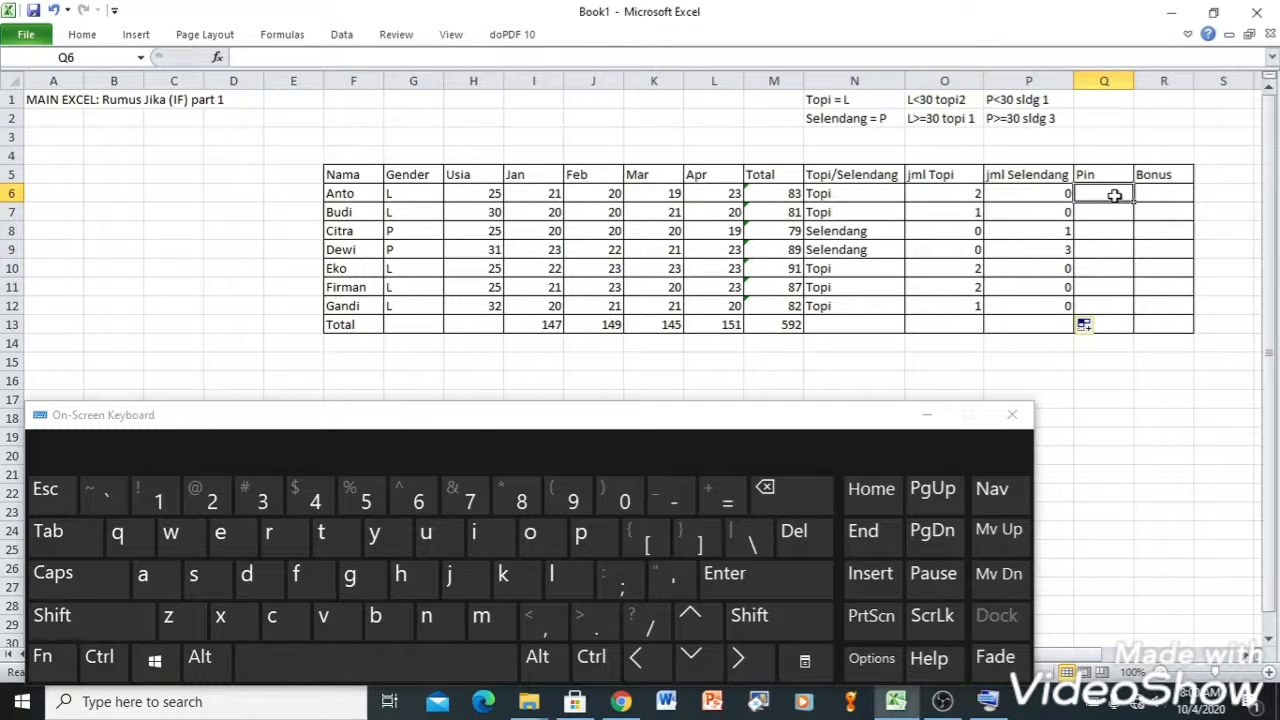
{"action": "type", "text": "="}
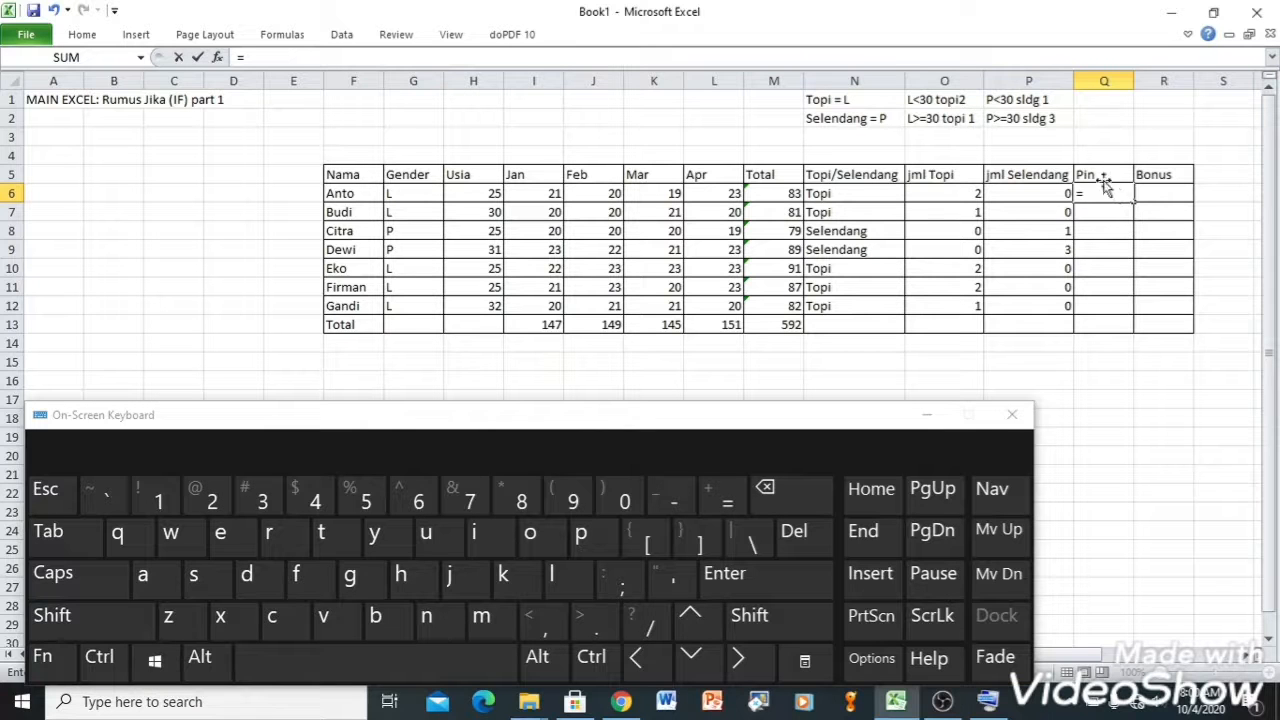
{"action": "key", "text": "Escape"}
Step: Write the Pin rule above its column, with Usia>=30 in Q1 and Pin 1 in Q2
{"action": "left_click", "coordinate": [1107, 104]}
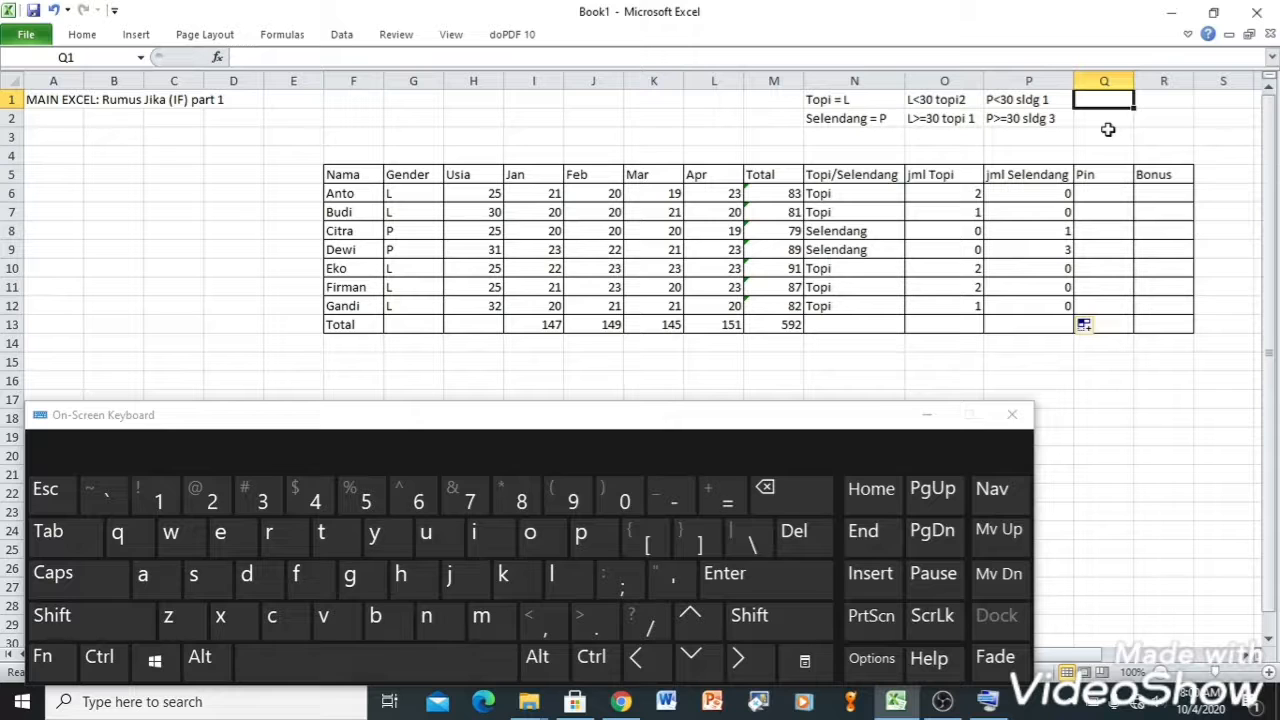
{"action": "key", "text": "shift"}
{"action": "type", "text": "Usia"}
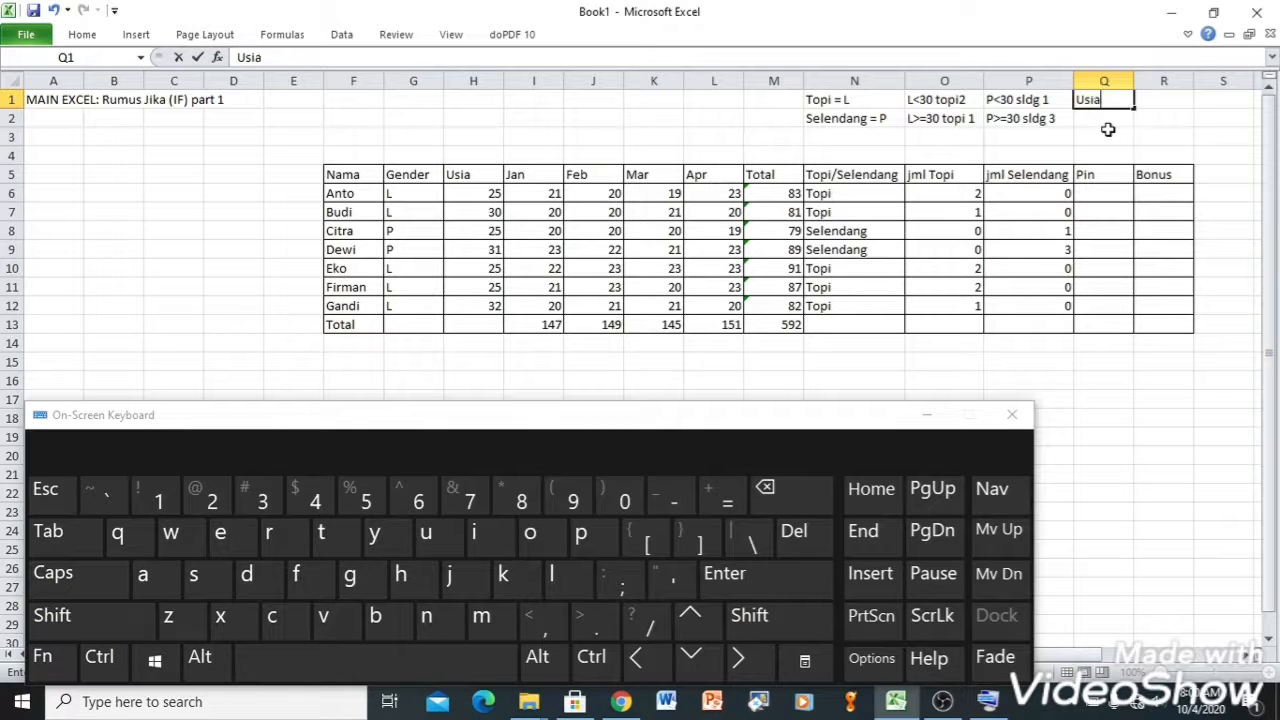
{"action": "type", "text": ">=30"}
{"action": "key", "text": "Return"}
{"action": "type", "text": "Pi"}
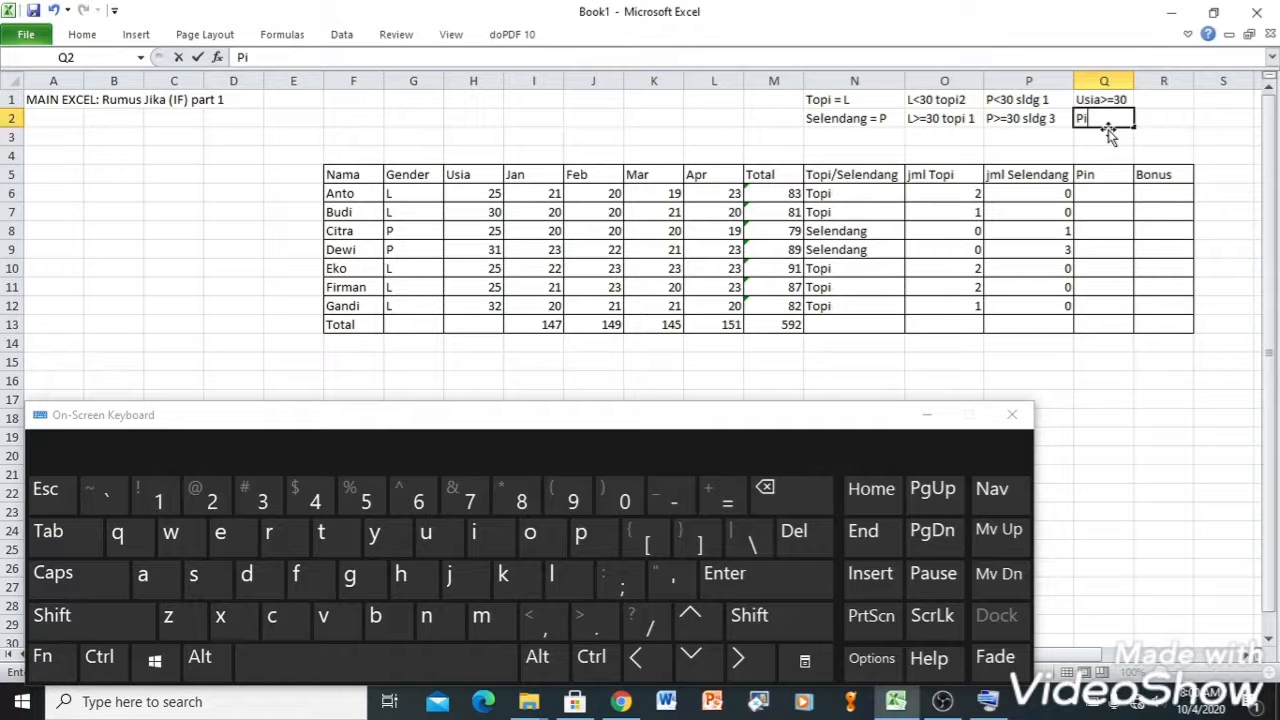
{"action": "type", "text": "n 1"}
{"action": "key", "text": "Return"}
Step: Enter an IF formula in Q6 that returns 1 when H6>=30 and 0 otherwise
{"action": "left_click", "coordinate": [1102, 196]}
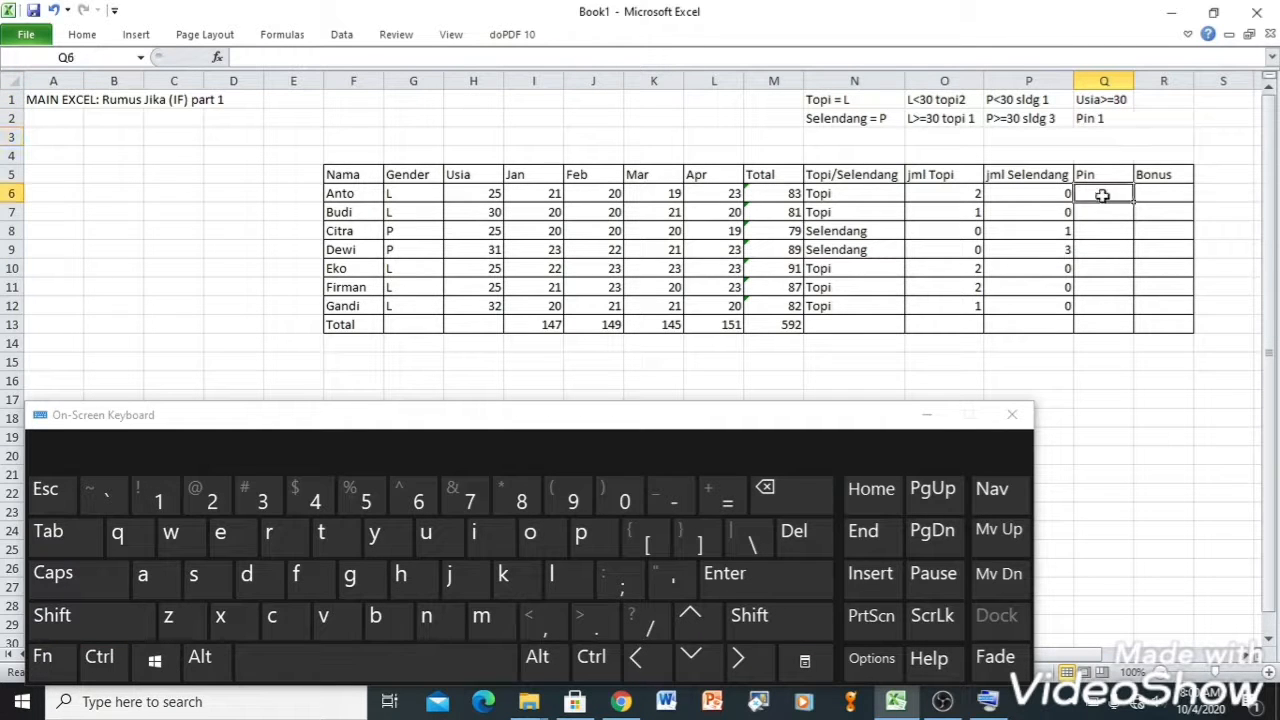
{"action": "type", "text": "="}
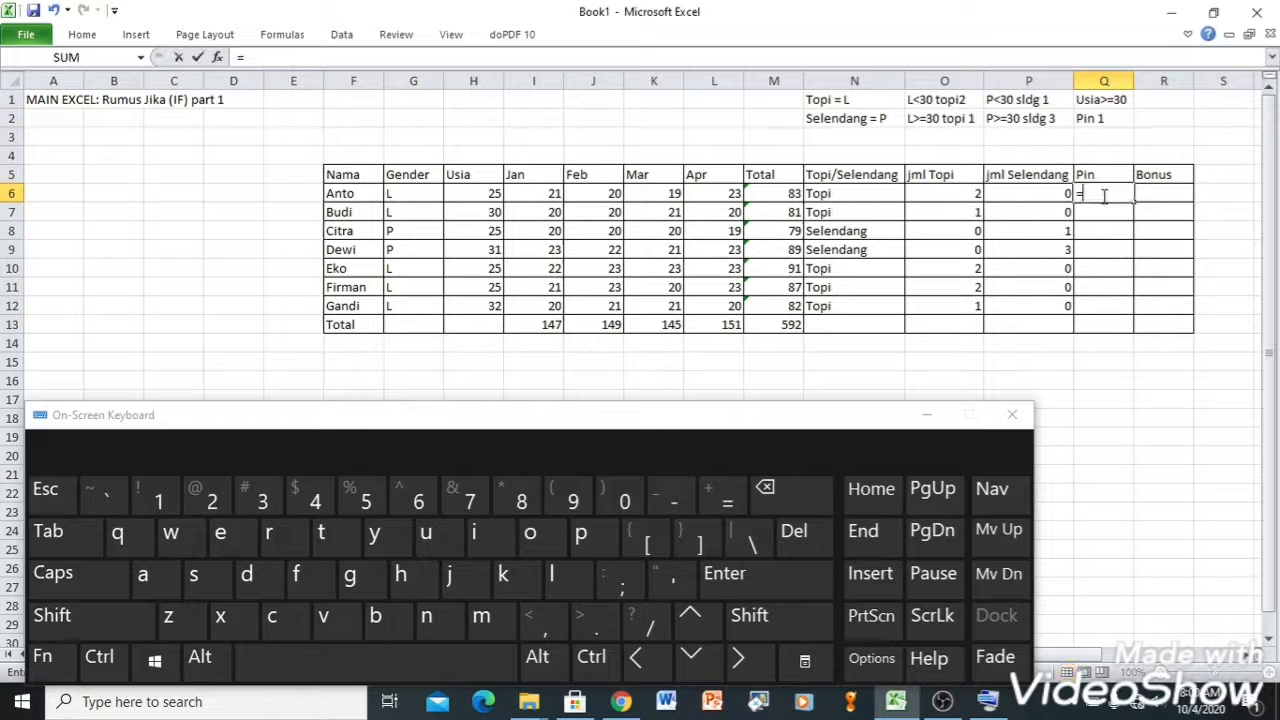
{"action": "type", "text": "if("}
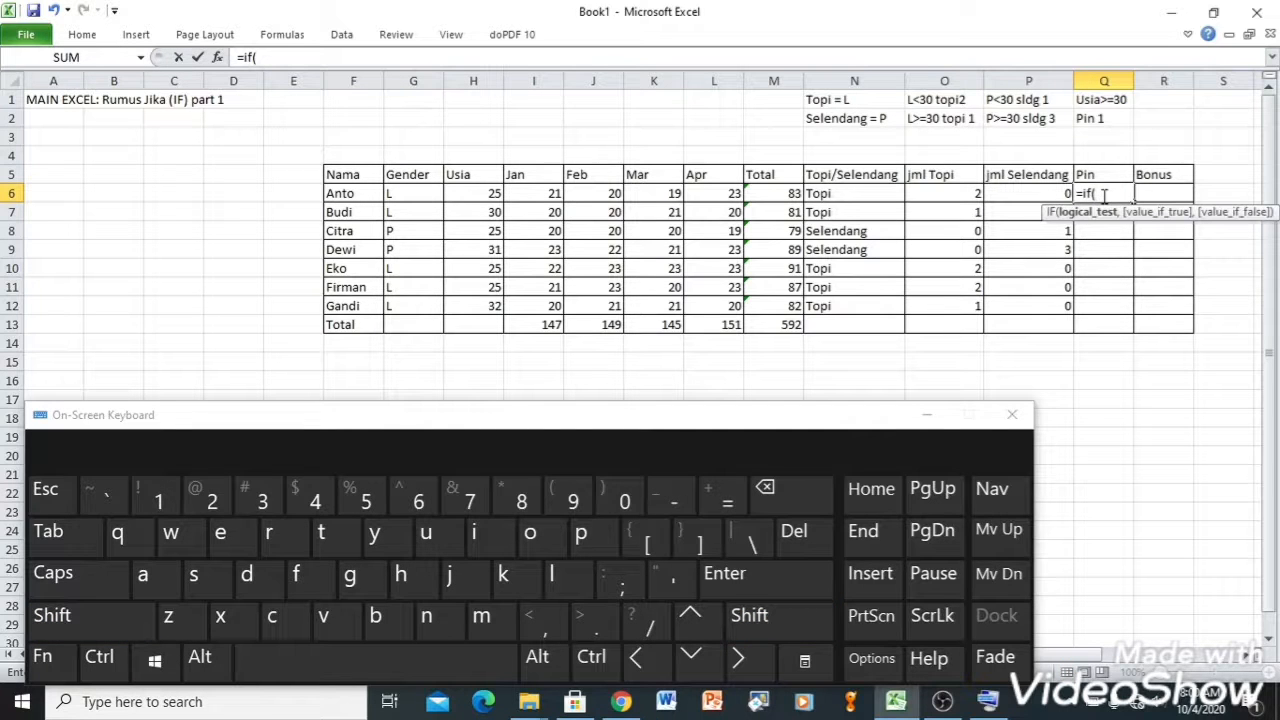
{"action": "left_click", "coordinate": [471, 193]}
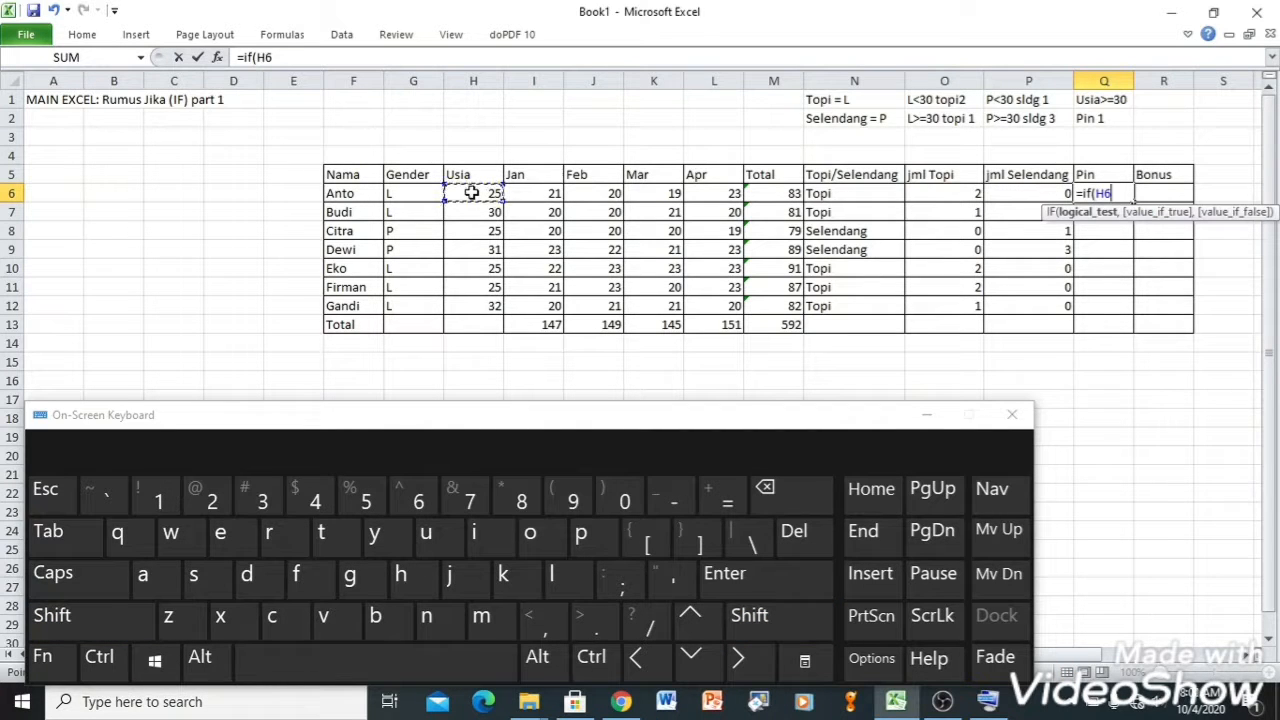
{"action": "type", "text": ">"}
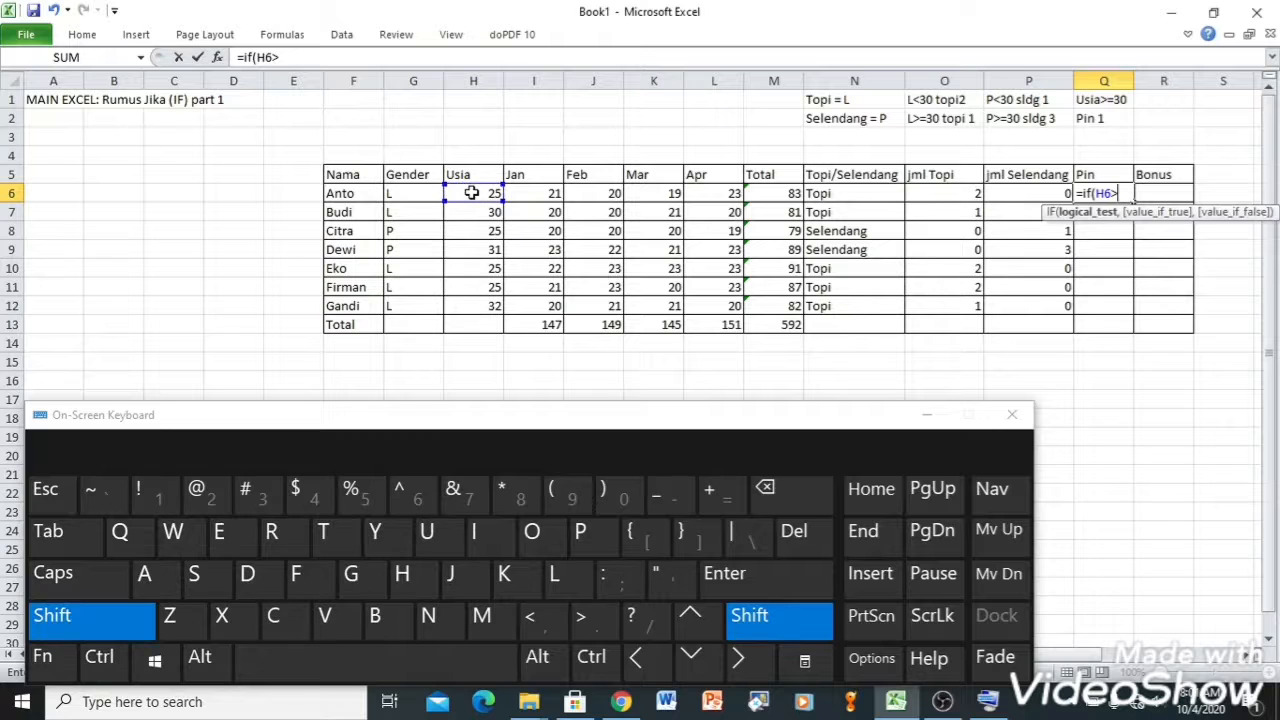
{"action": "type", "text": "=2"}
{"action": "key", "text": "BackSpace"}
{"action": "type", "text": "30,"}
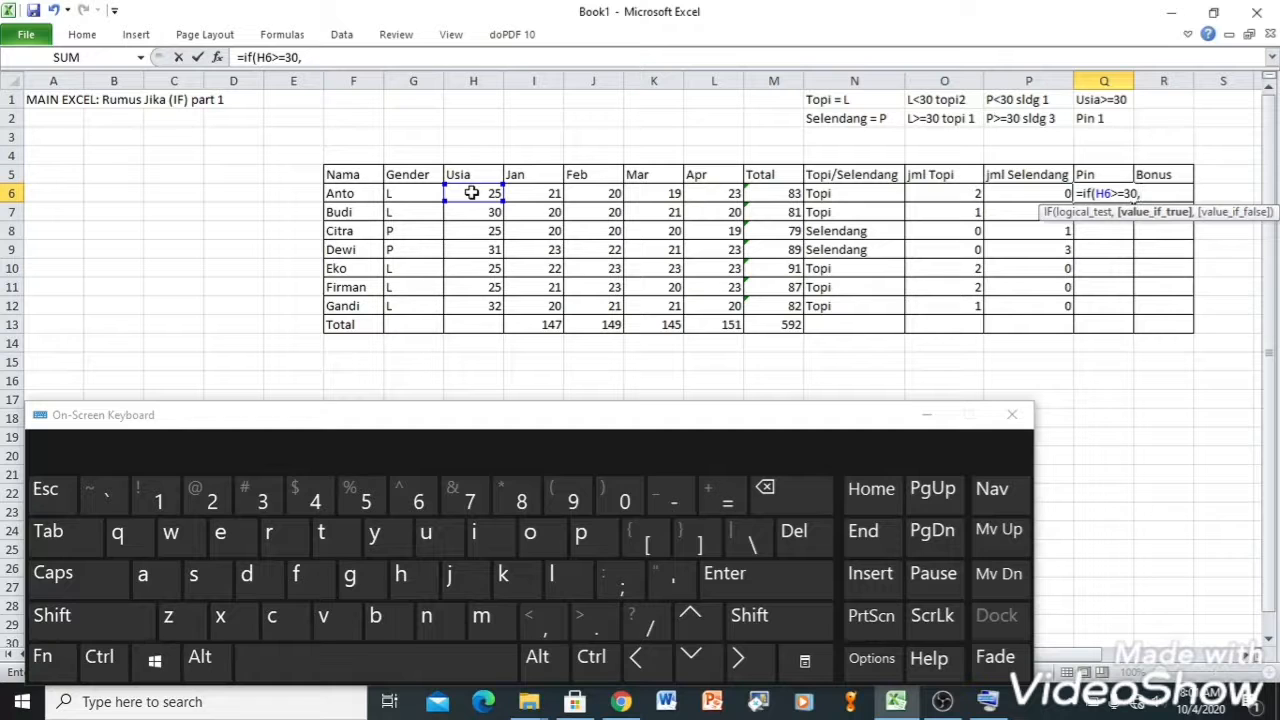
{"action": "type", "text": "1,0"}
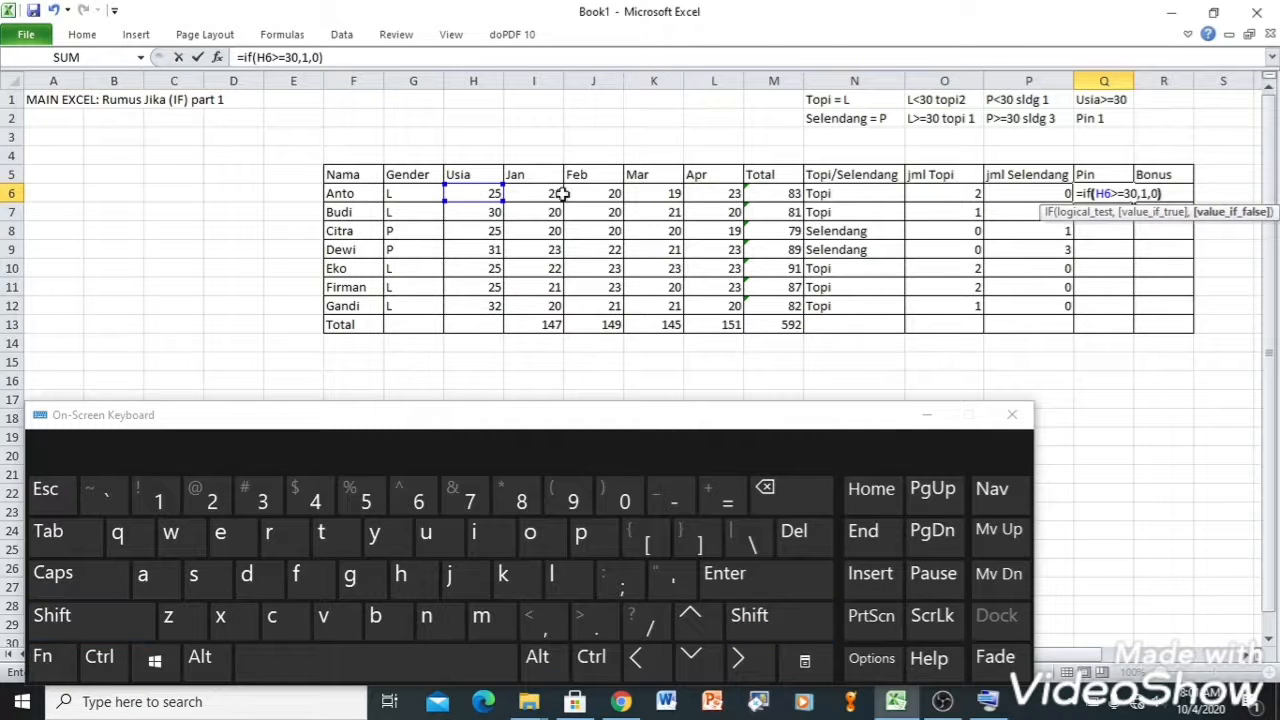
{"action": "type", "text": ")"}
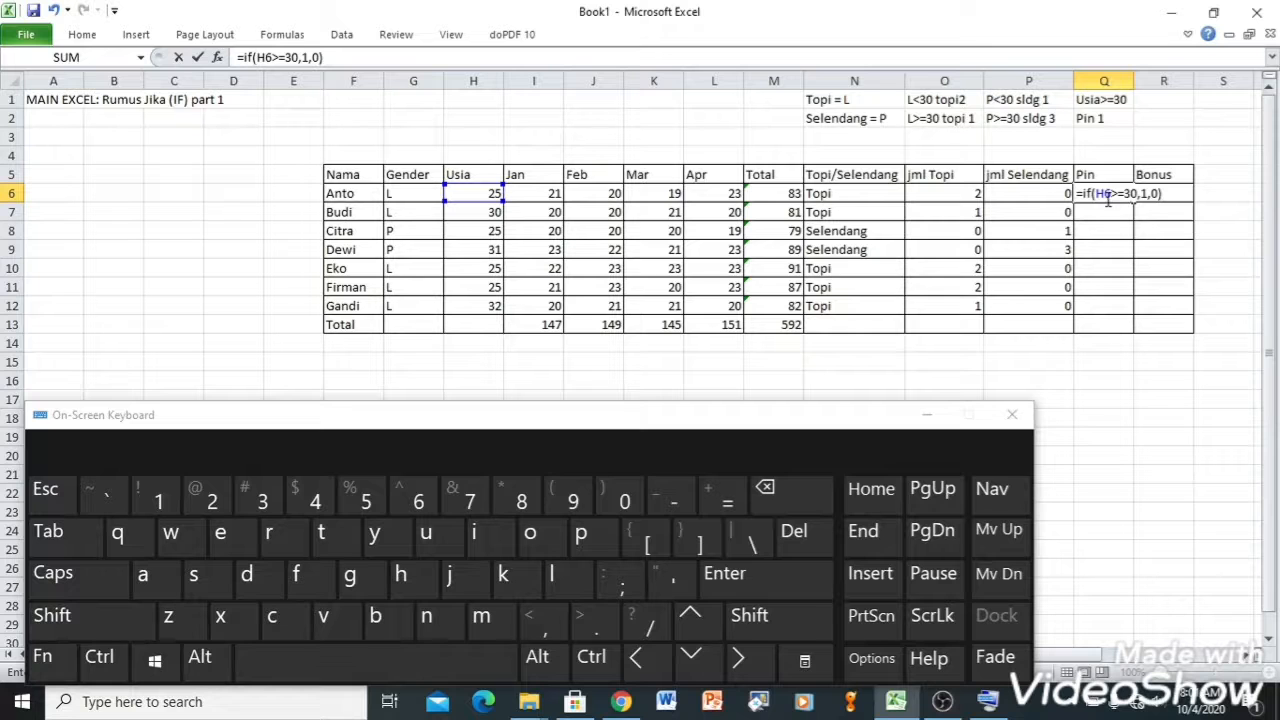
Step: Review the arguments of the Q6 formula, commit it and fill it down the Pin column through Q12
{"action": "left_click_drag", "start_coordinate": [1096, 193], "coordinate": [1149, 194]}
{"action": "left_click", "coordinate": [1145, 193]}
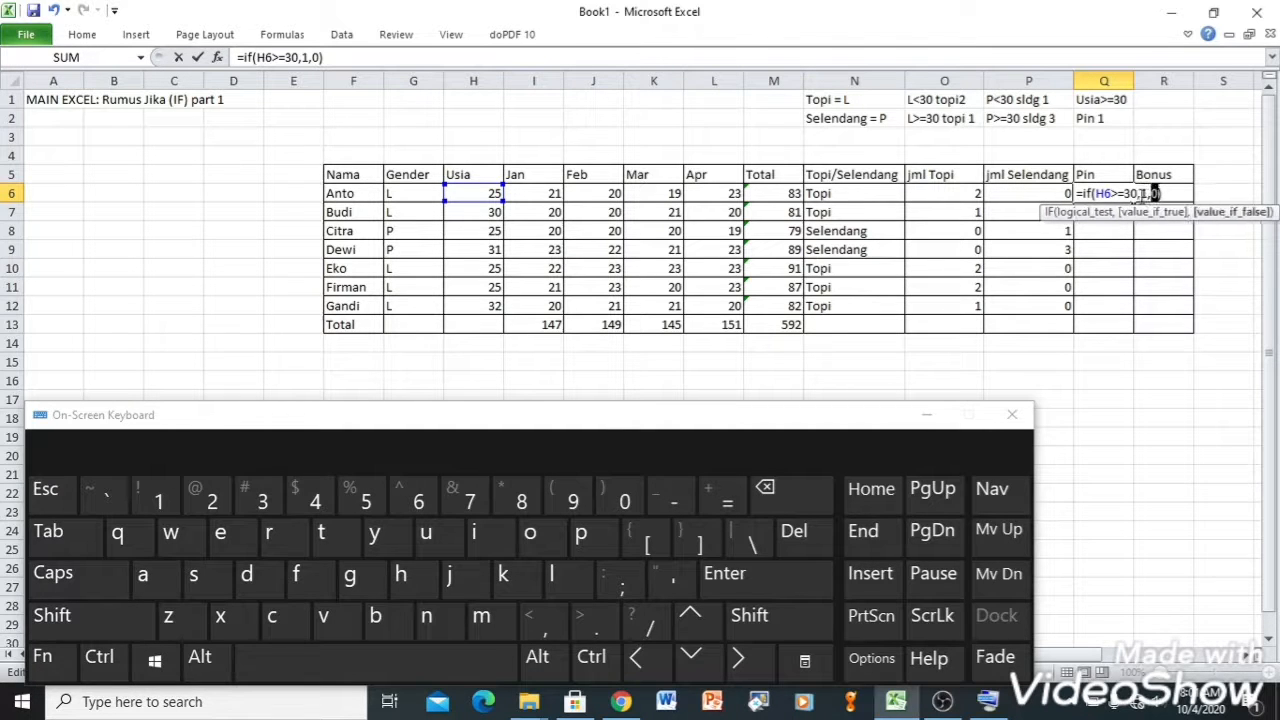
{"action": "key", "text": "Return"}
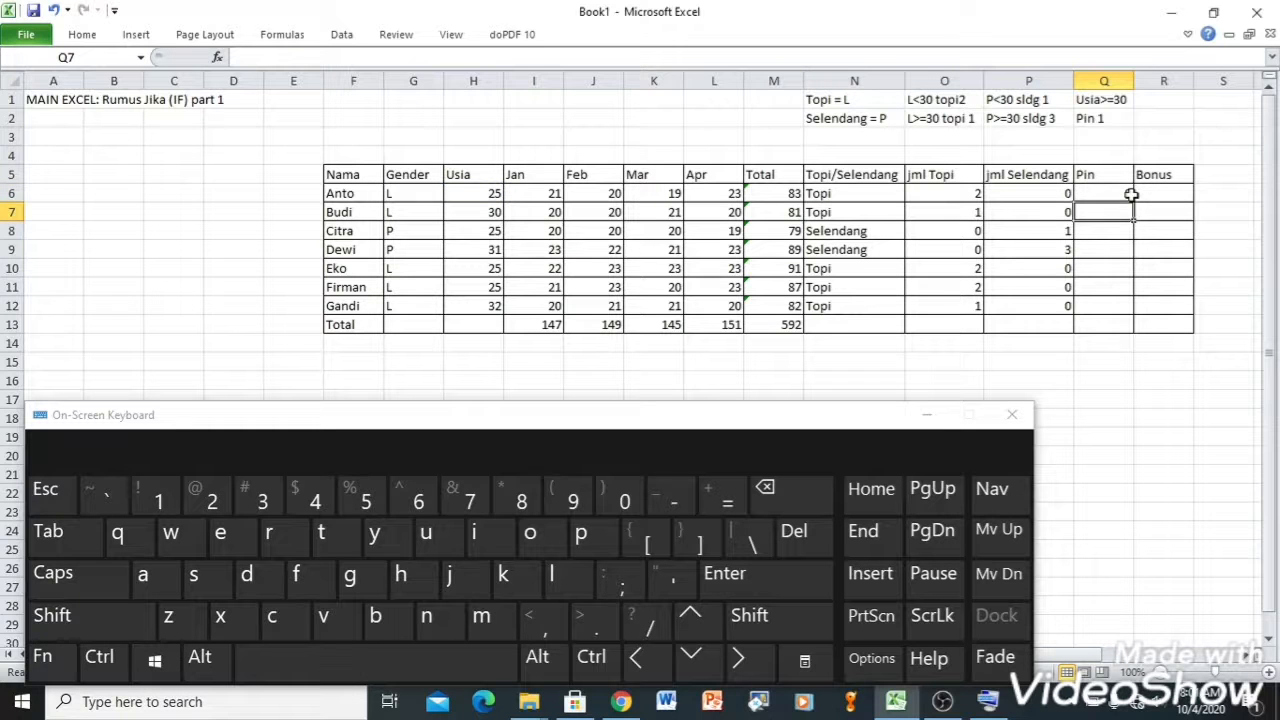
{"action": "left_click", "coordinate": [1132, 196]}
{"action": "double_click", "coordinate": [1133, 200]}
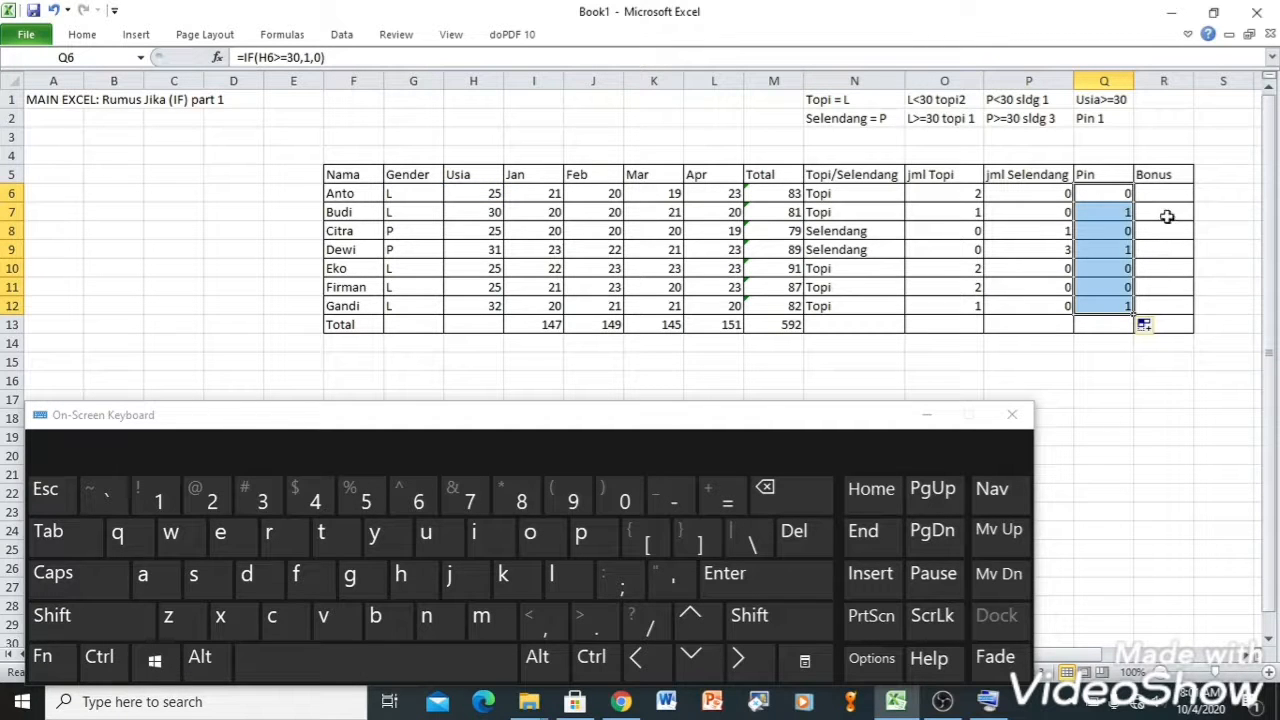
Step: Widen column R and enter the text Total in R1, above the Bonus column
{"action": "left_click", "coordinate": [1171, 192]}
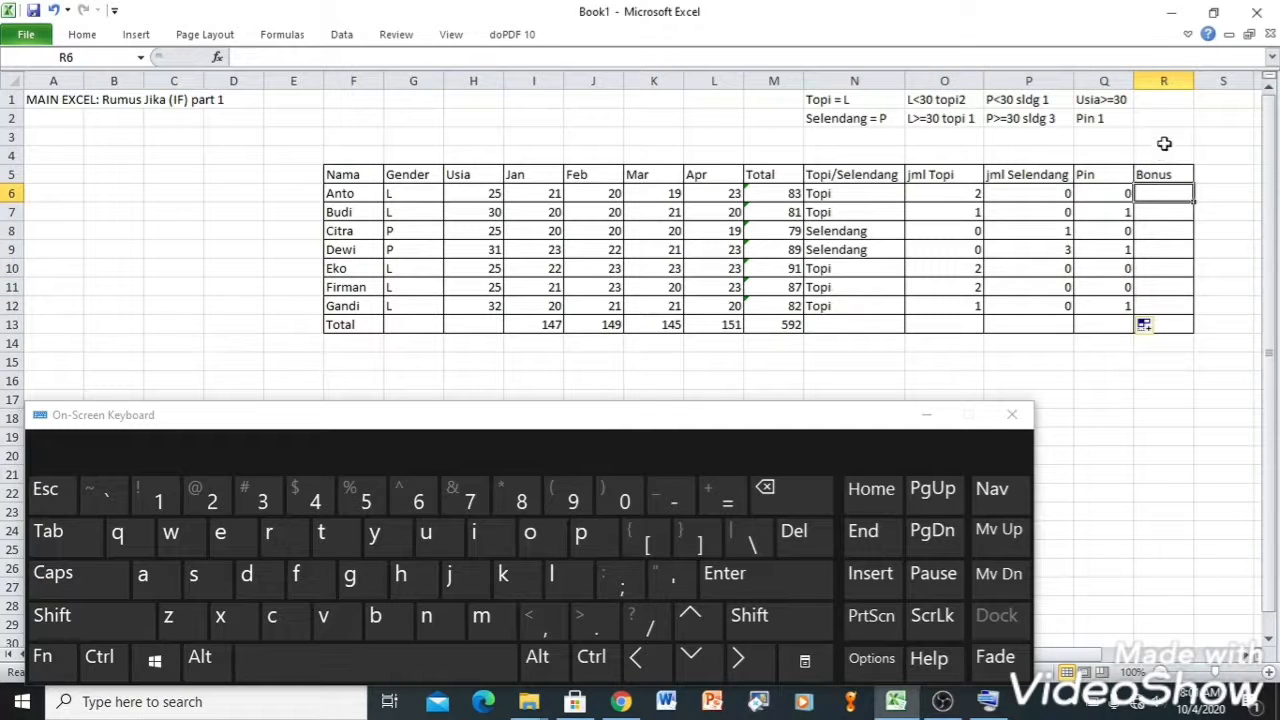
{"action": "left_click", "coordinate": [1160, 100]}
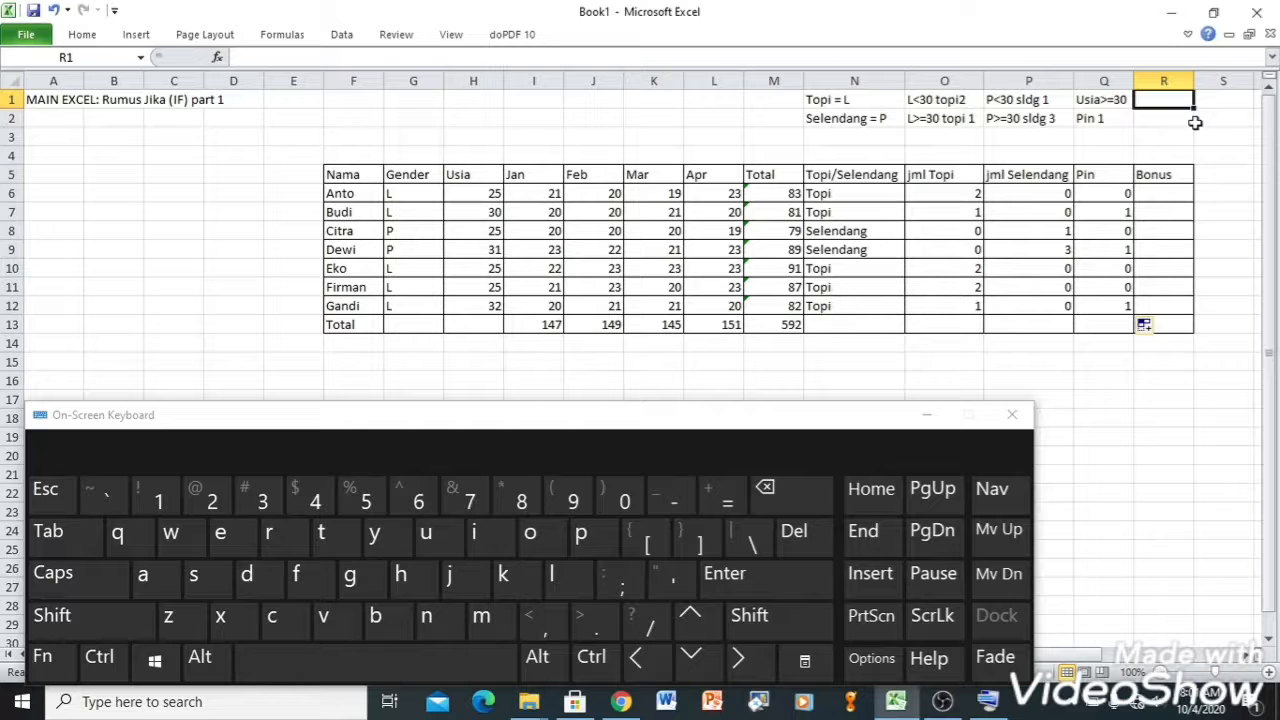
{"action": "left_click_drag", "start_coordinate": [1193, 80], "coordinate": [1228, 80]}
{"action": "type", "text": "Total"}
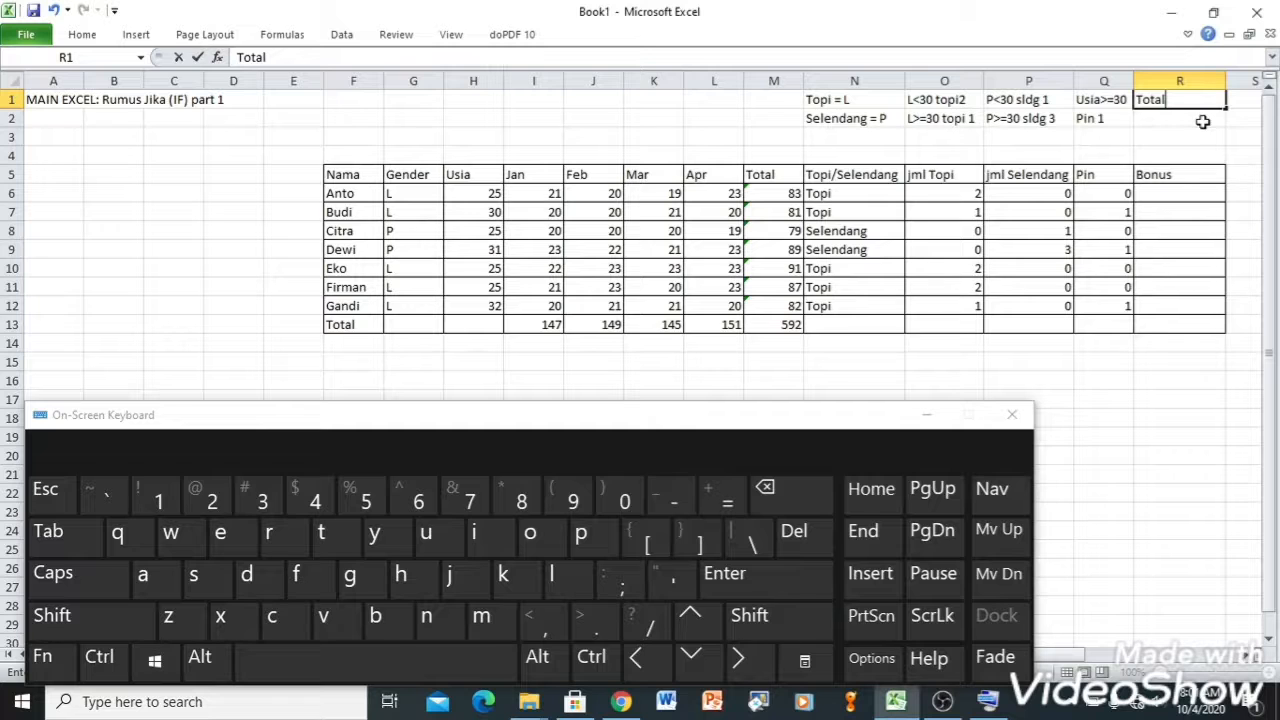
{"action": "left_click", "coordinate": [1203, 121]}
Step: Highlight the Total column M5:M12 together with R1 to relate the Bonus rule to those totals
{"action": "left_click_drag", "start_coordinate": [770, 176], "coordinate": [783, 311]}
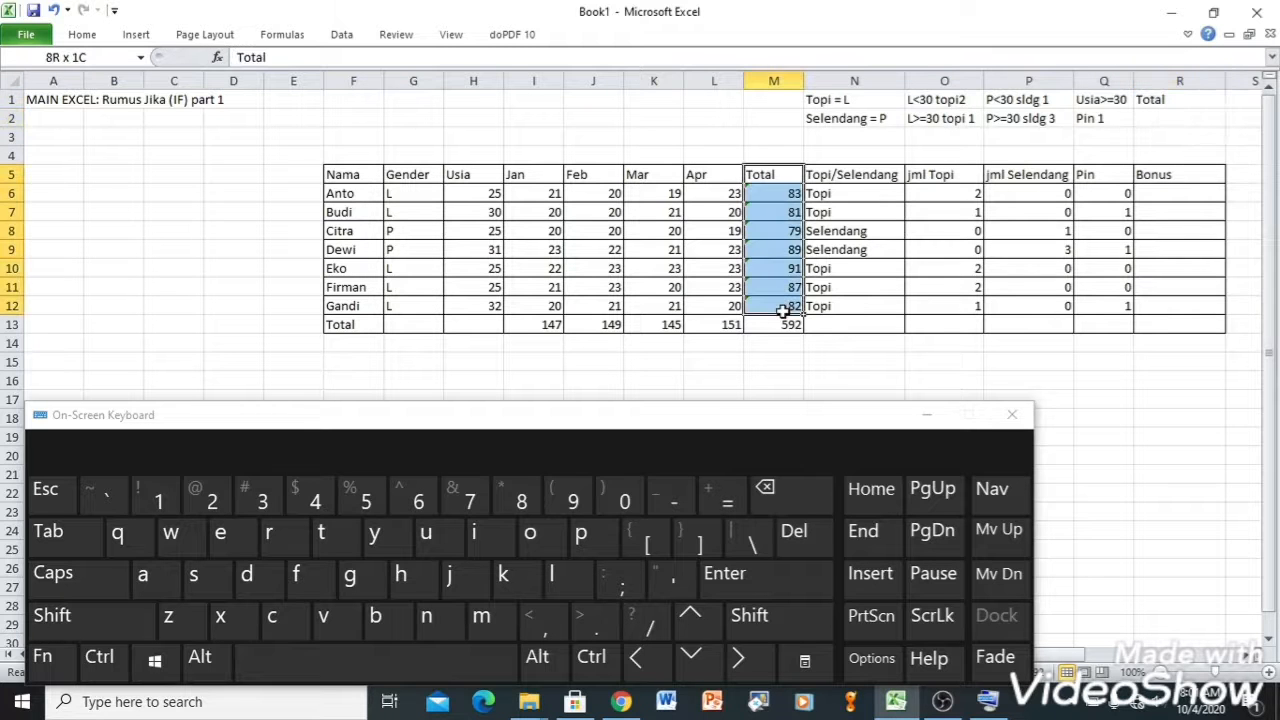
{"action": "left_click", "coordinate": [1180, 100], "text": "ctrl"}
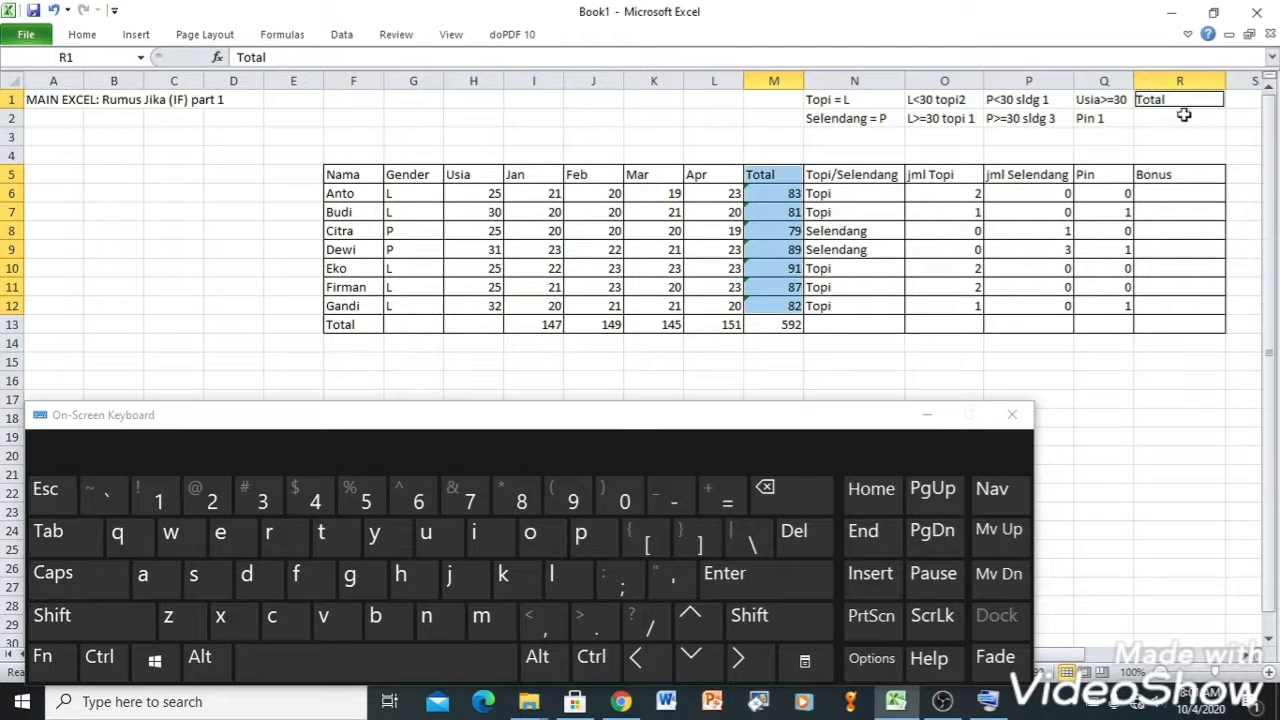
{"action": "left_click", "coordinate": [1173, 119]}
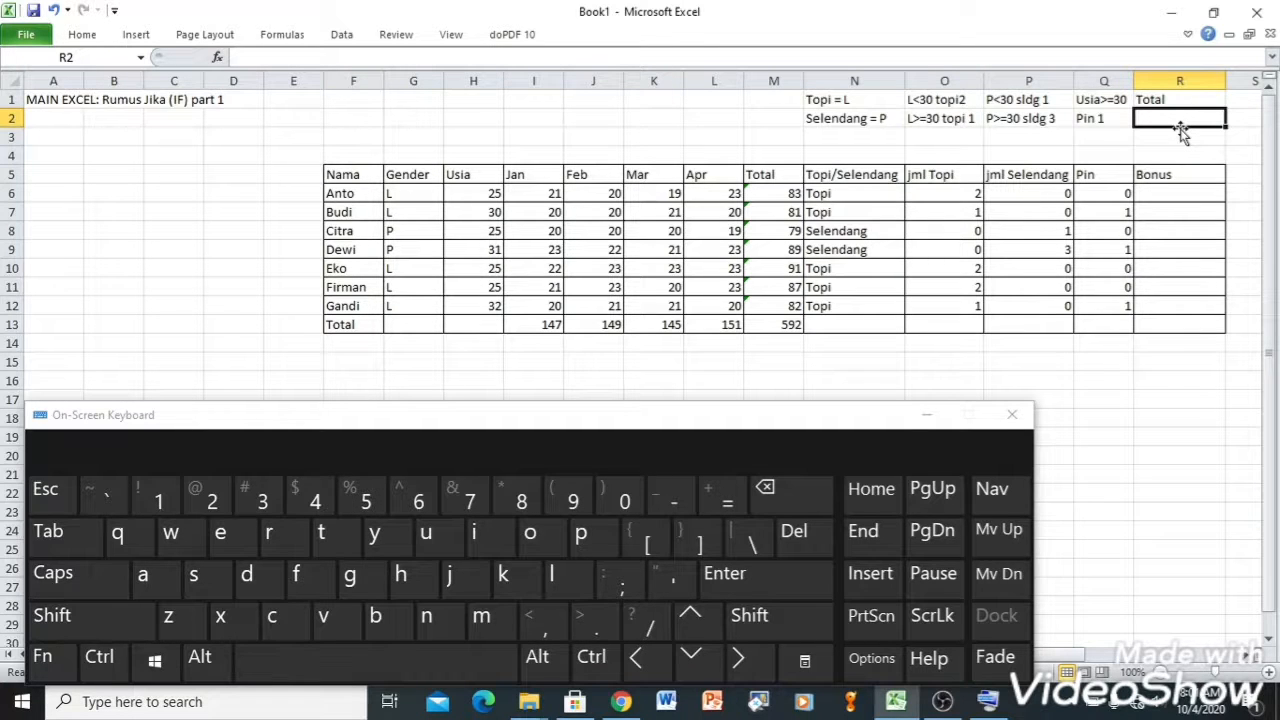
Step: Enter the bonus rules above the Bonus column: <80 tdk bonus in R2, >90 bonus 2x in R3 and selainnya 1x in R4
{"action": "type", "text": "<"}
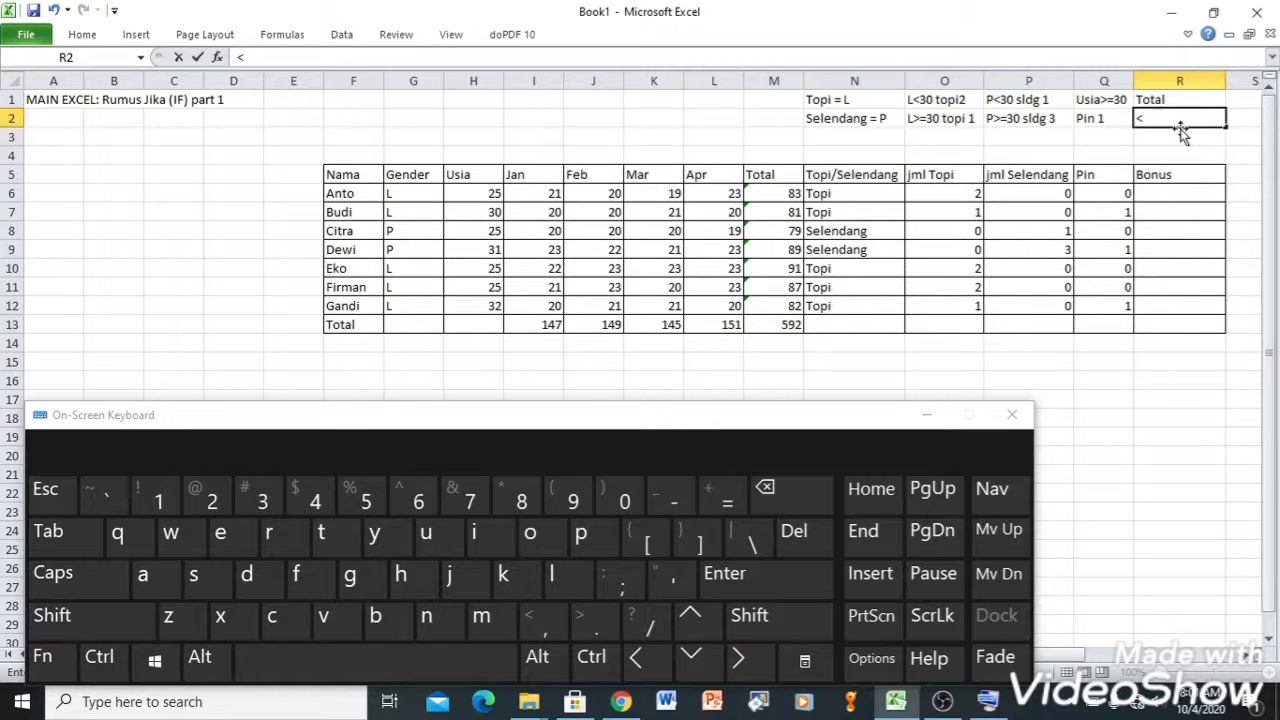
{"action": "type", "text": "80 tdk bonus"}
{"action": "key", "text": "Return"}
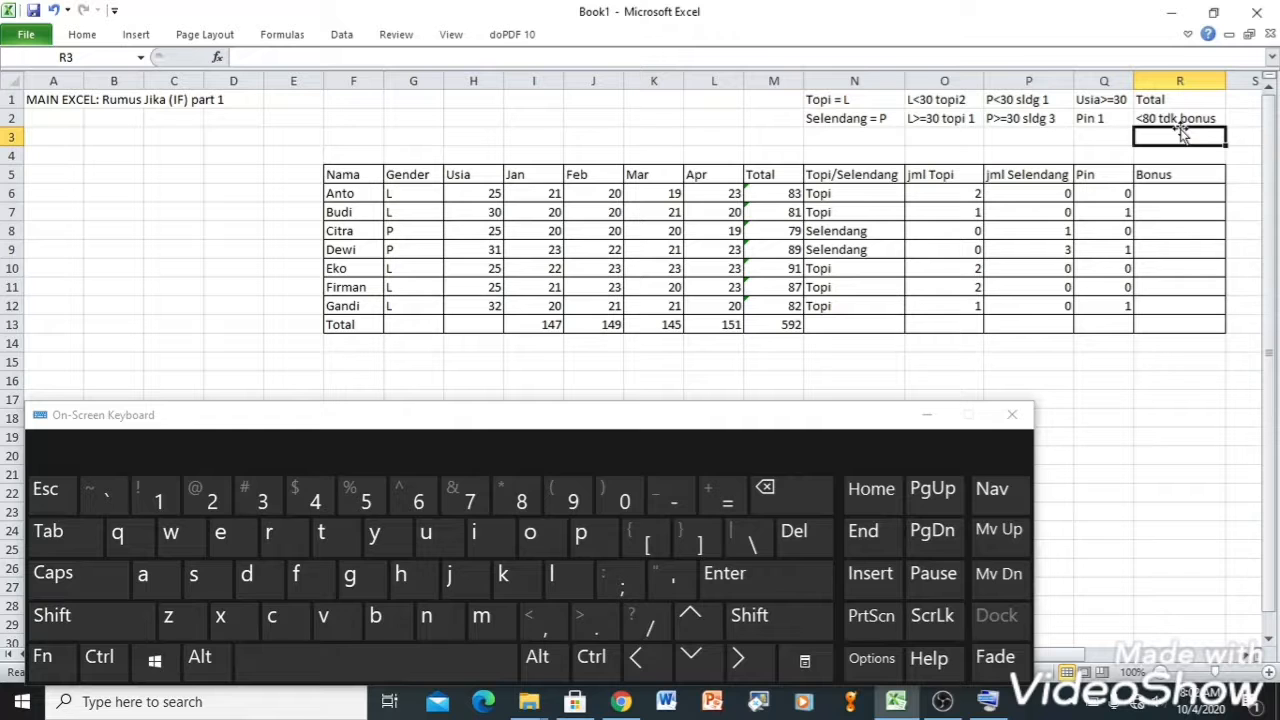
{"action": "type", "text": ">"}
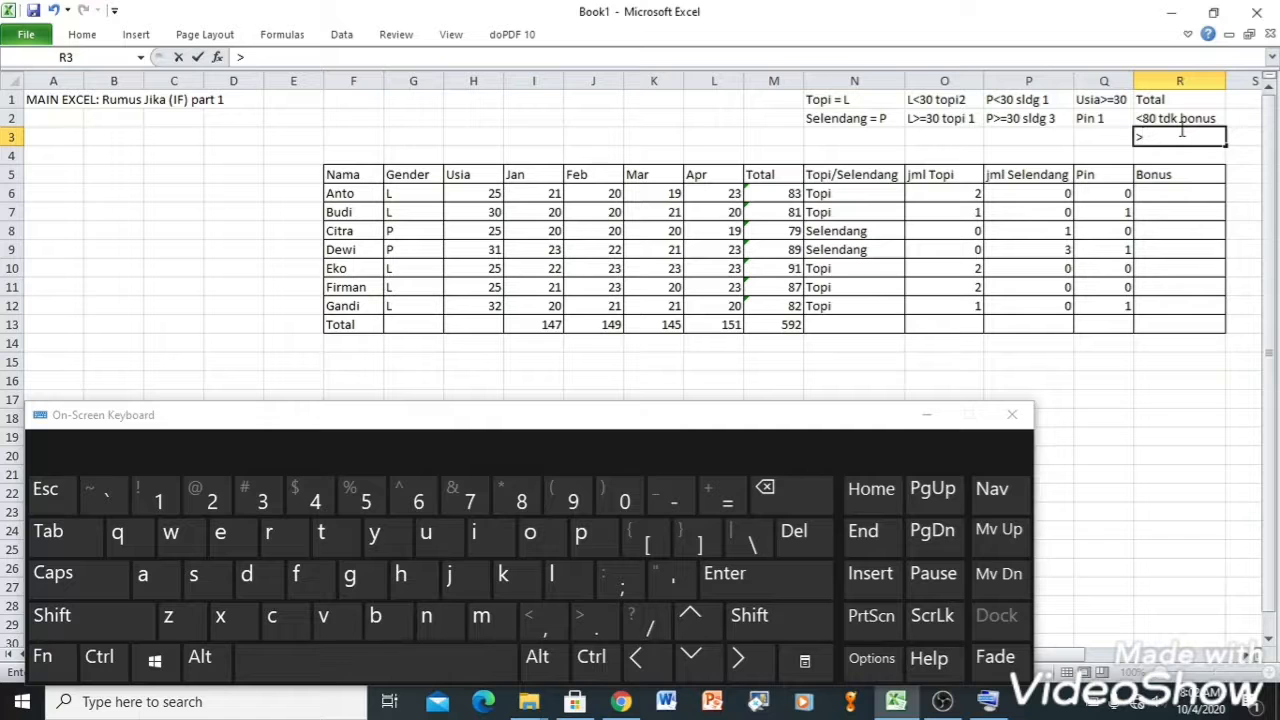
{"action": "type", "text": "90 bonus 2x"}
{"action": "key", "text": "Return"}
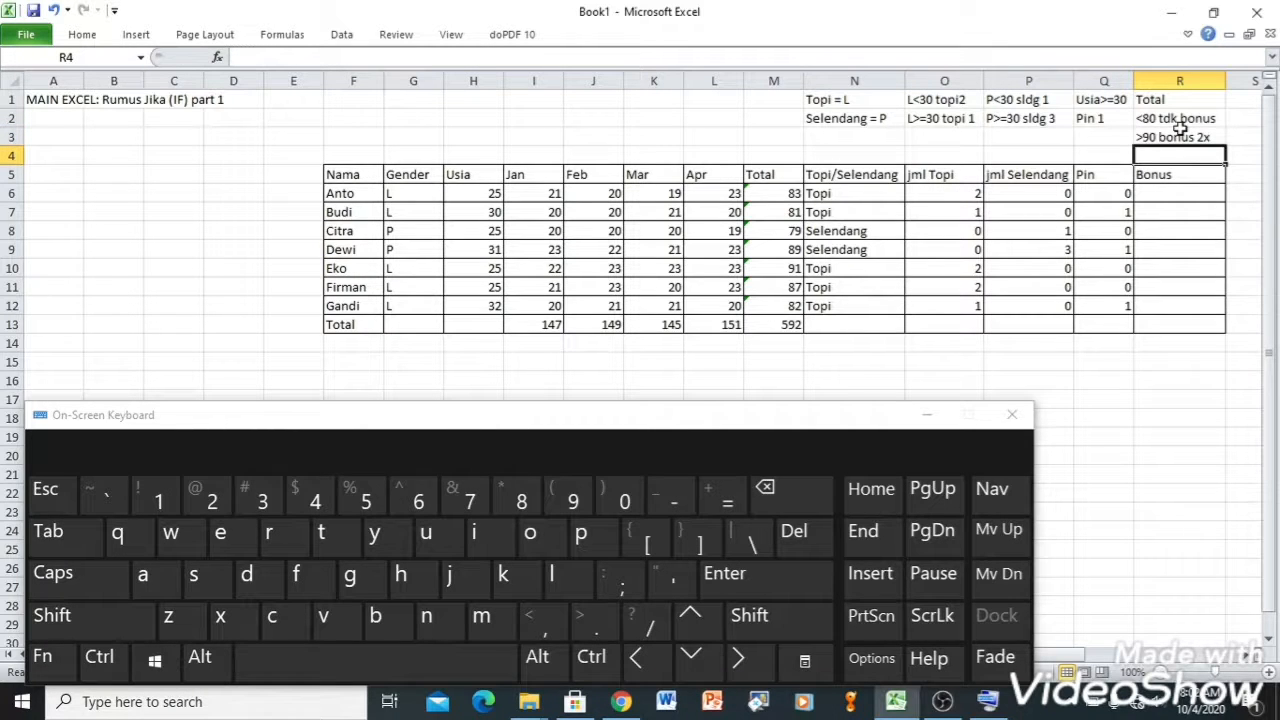
{"action": "type", "text": "sel"}
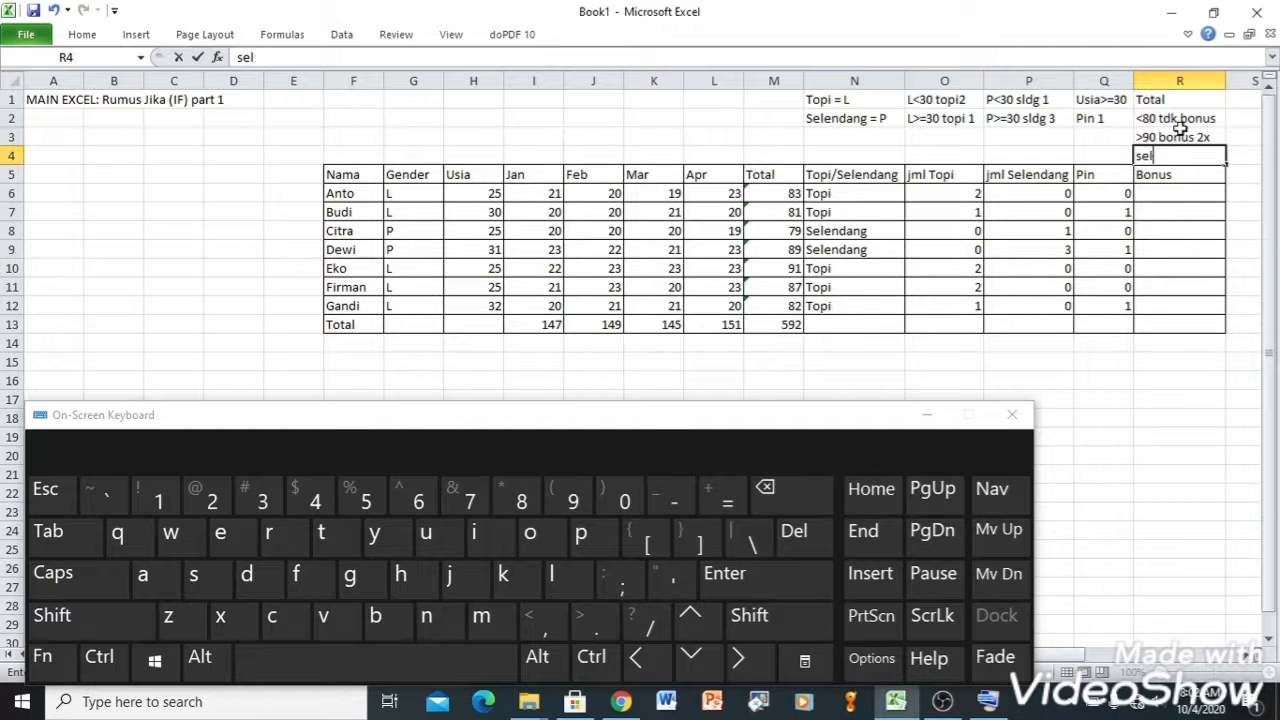
{"action": "type", "text": "ainnya 1x"}
{"action": "key", "text": "Return"}
{"action": "key", "text": "Return"}
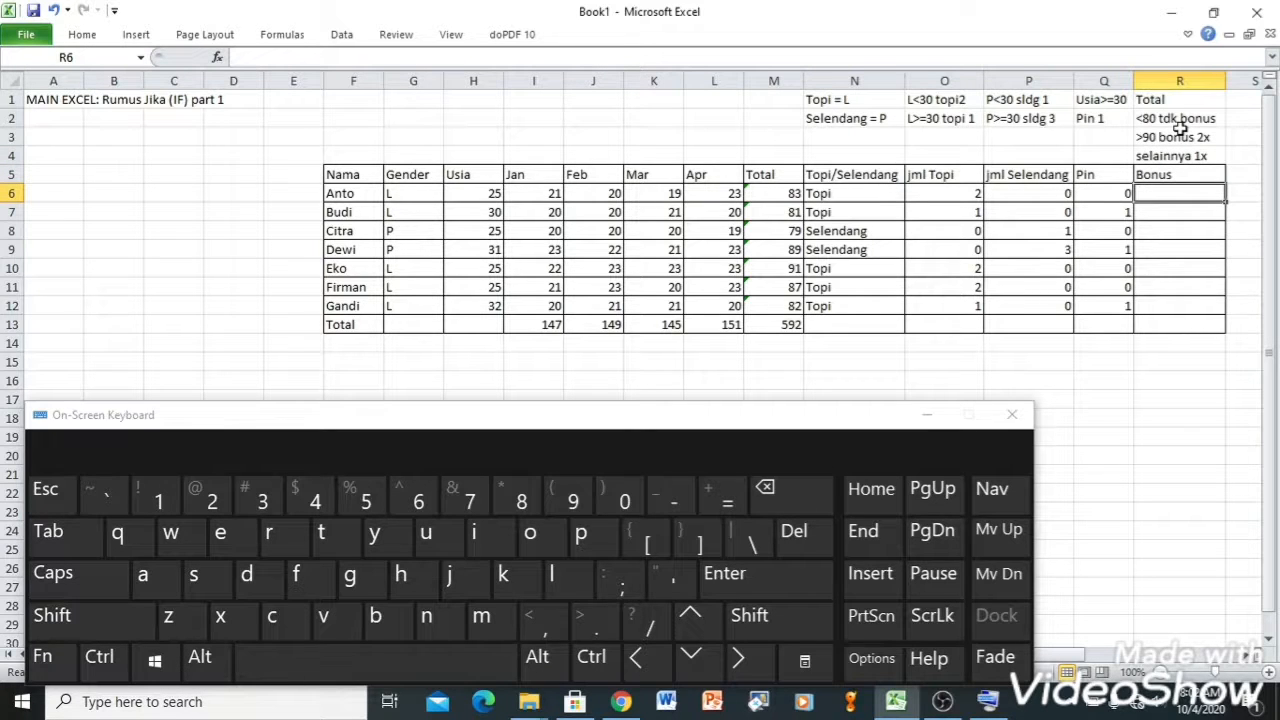
Step: Start an IF formula in R6, the first Bonus cell
{"action": "type", "text": "=if"}
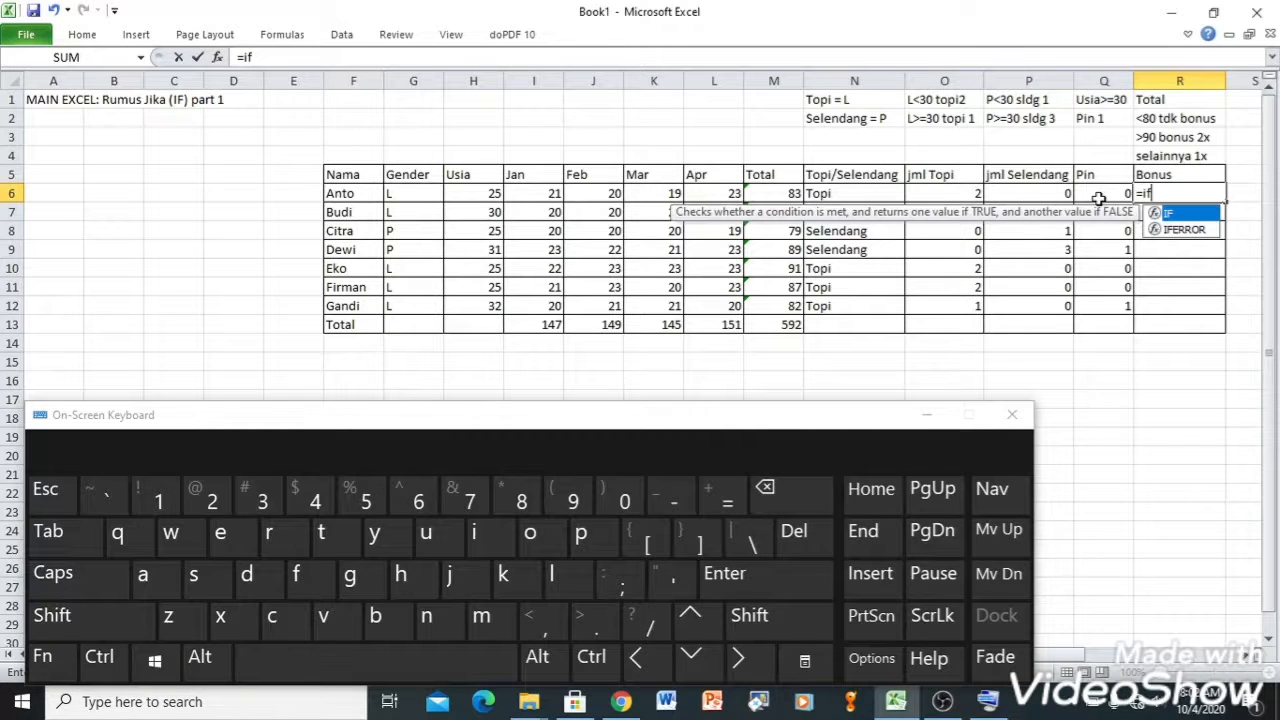
{"action": "type", "text": "("}
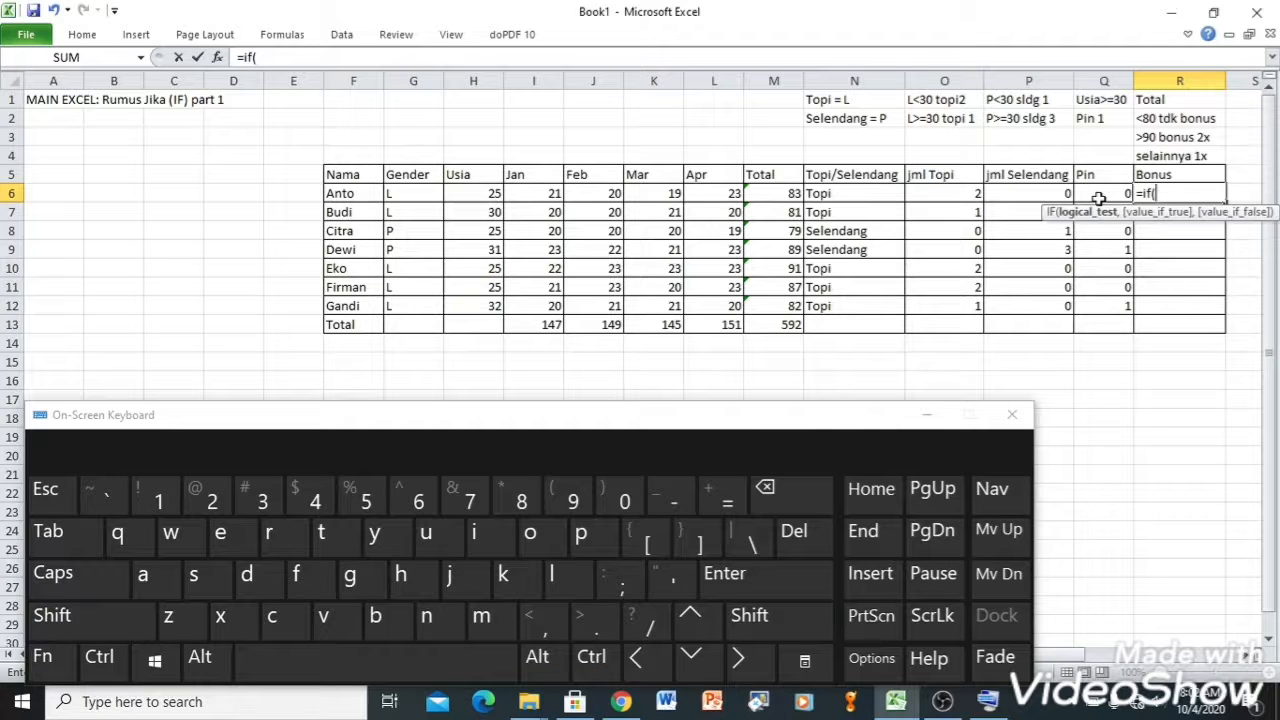
{"action": "type", "text": "or("}
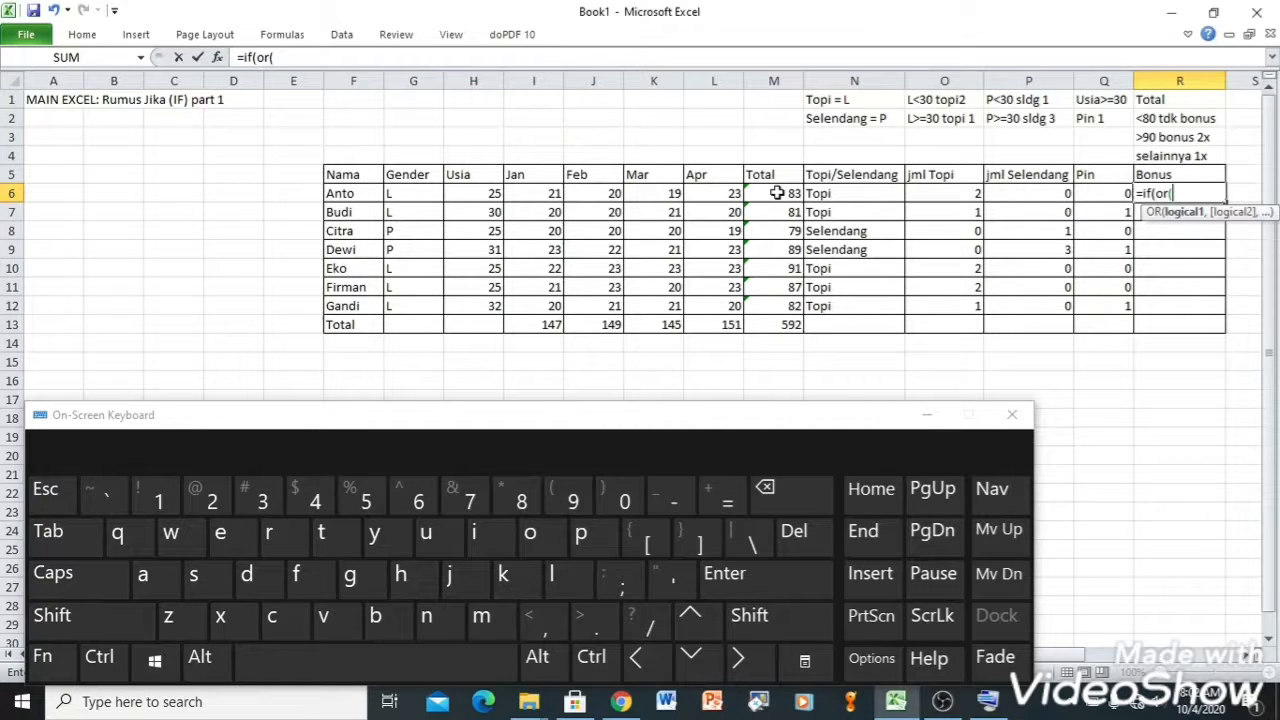
{"action": "key", "text": "BackSpace"}
{"action": "key", "text": "BackSpace"}
{"action": "key", "text": "BackSpace"}
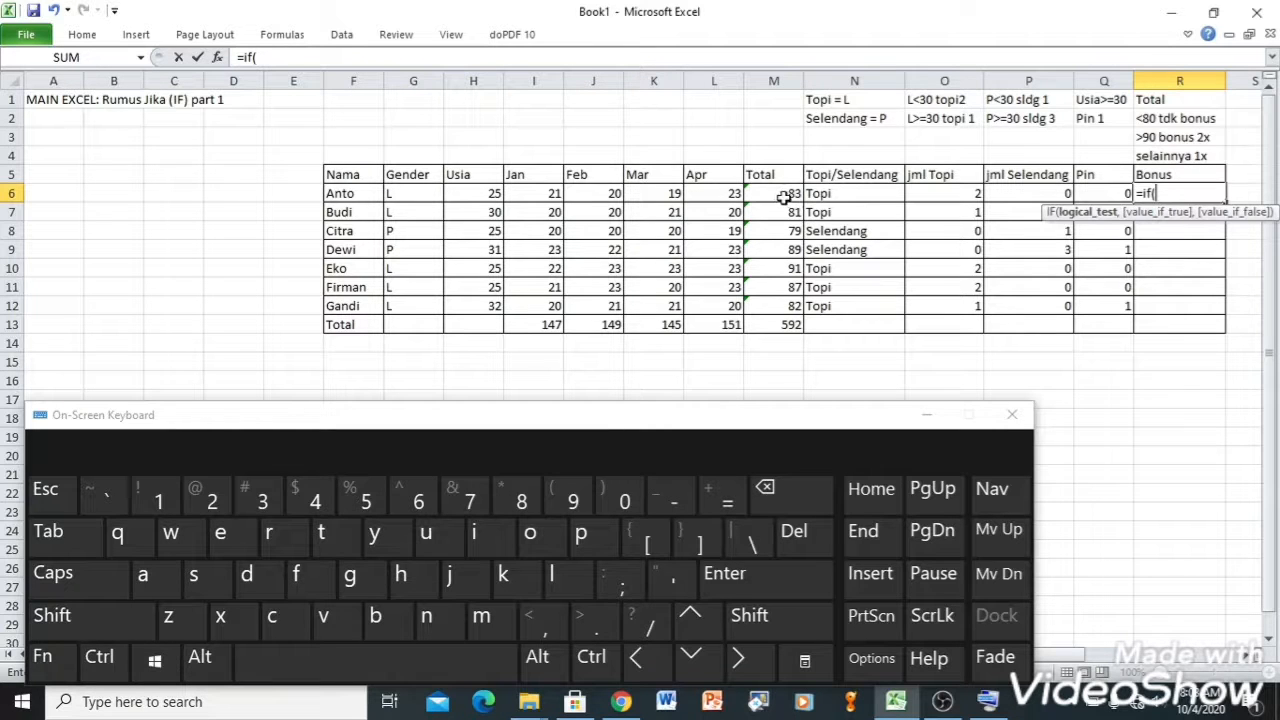
Step: Make the R6 formula test M6<80 and return 0 when that is true
{"action": "left_click", "coordinate": [765, 193]}
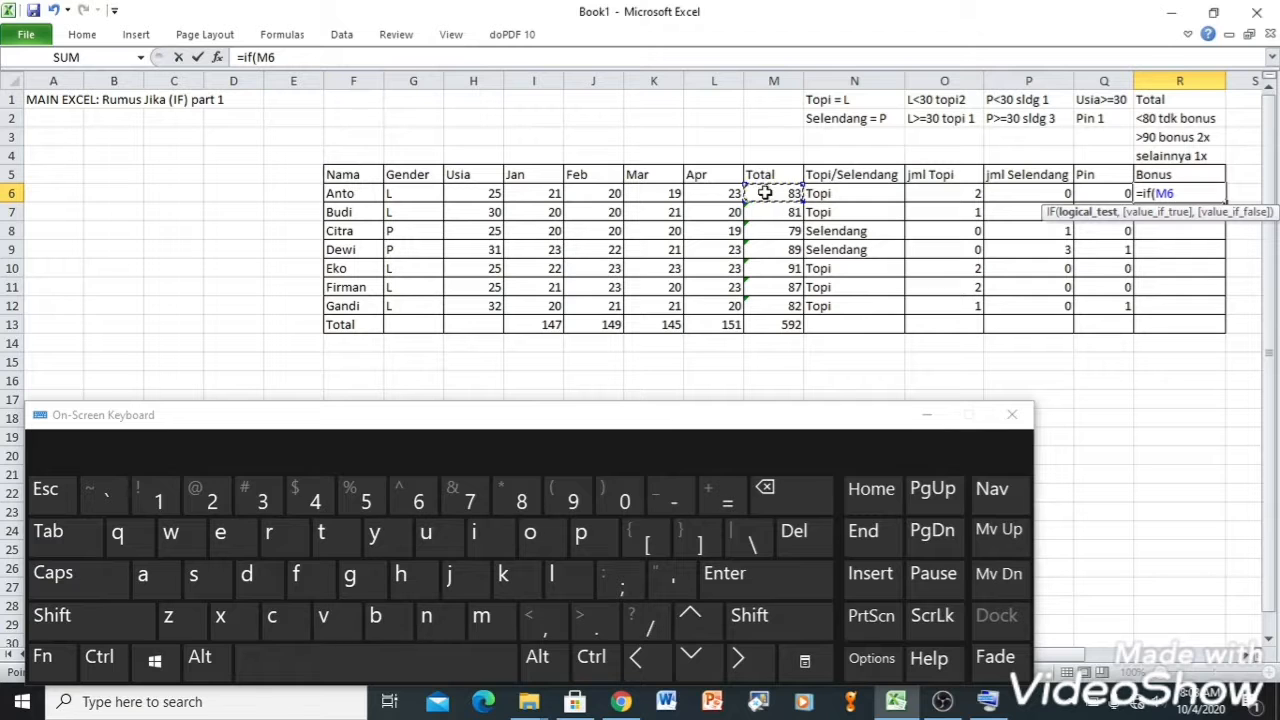
{"action": "key", "text": "shift"}
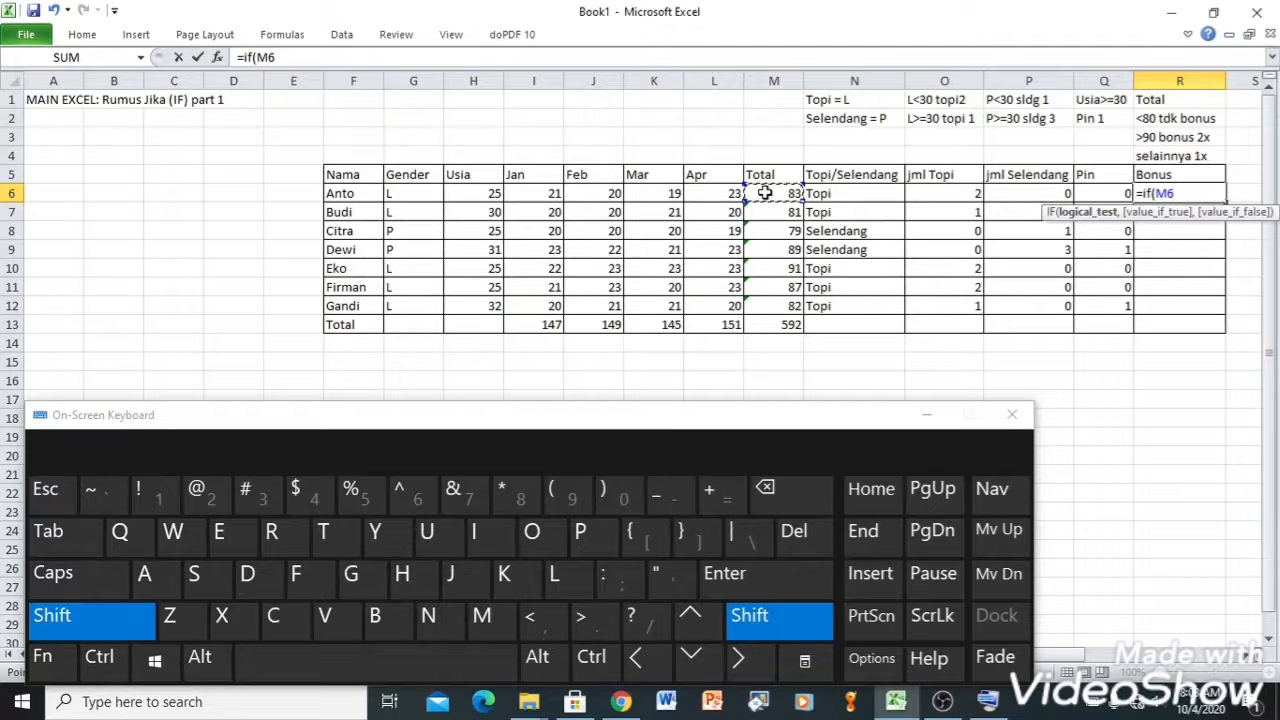
{"action": "type", "text": "<"}
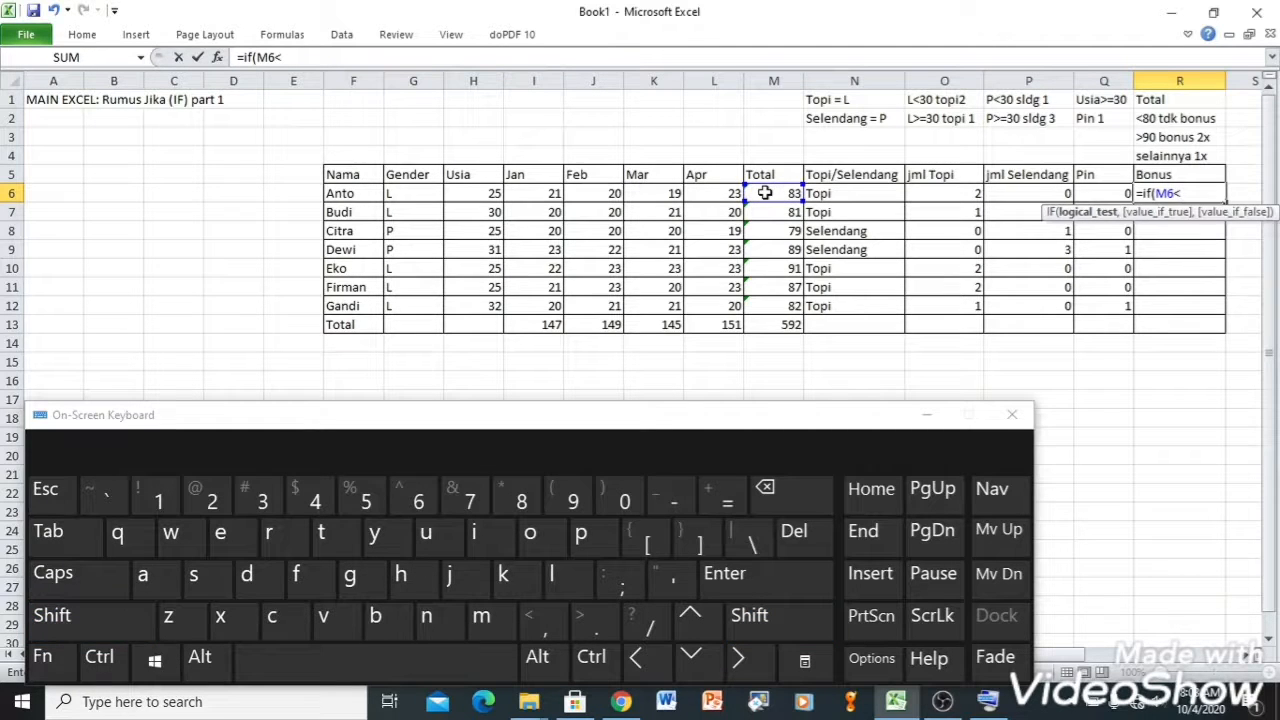
{"action": "type", "text": "80,"}
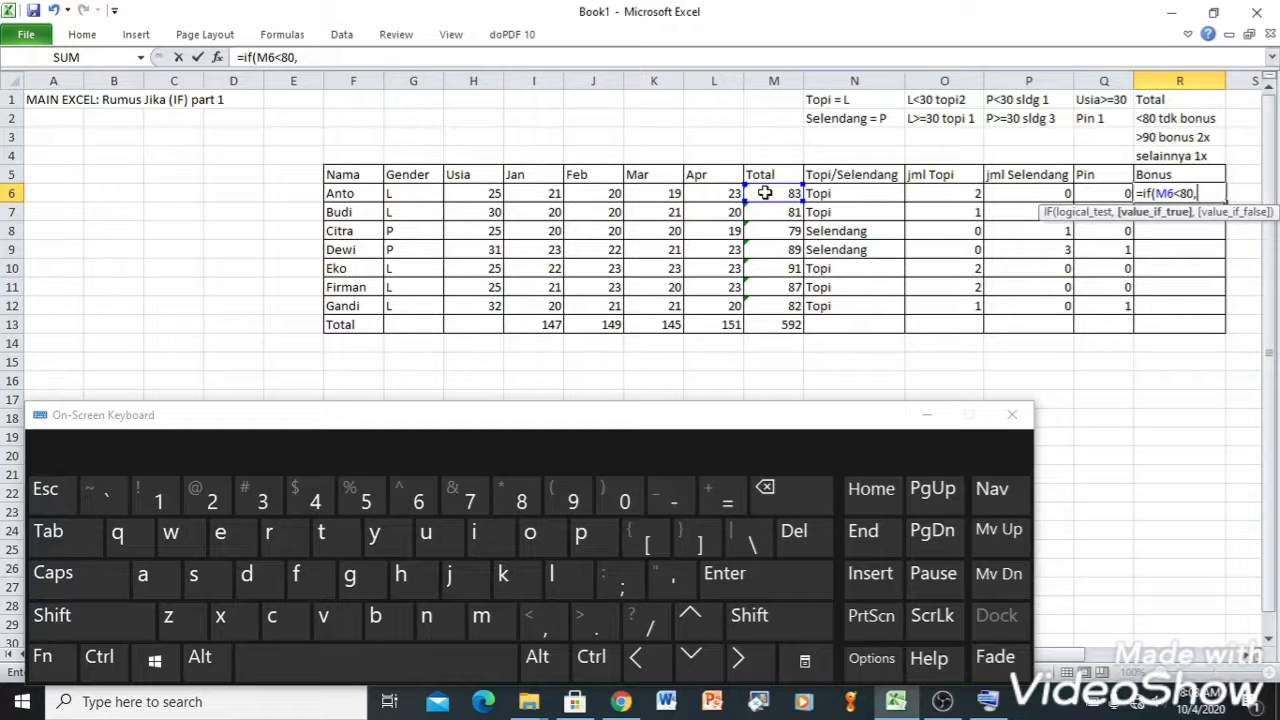
{"action": "type", "text": "0"}
Step: Nest a second IF in R6 that returns 2 when M6>90 and 1 otherwise, and commit the formula
{"action": "type", "text": ",if"}
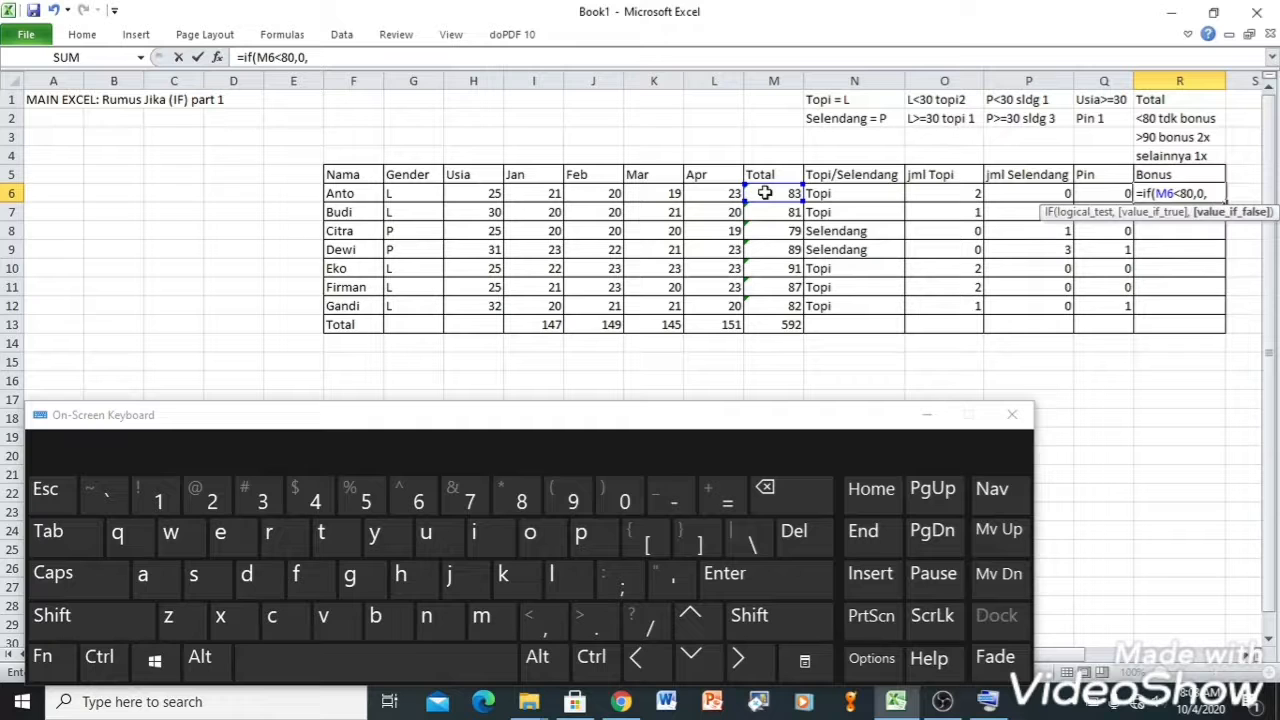
{"action": "type", "text": "("}
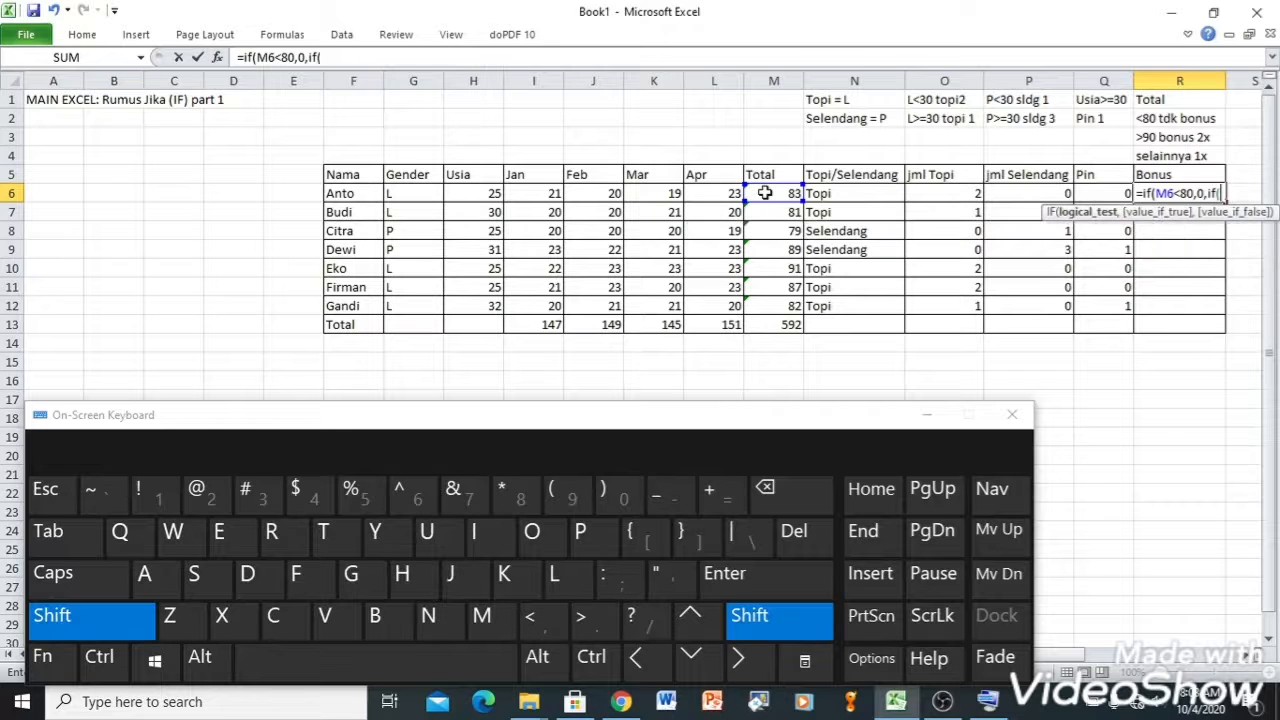
{"action": "left_click", "coordinate": [763, 193]}
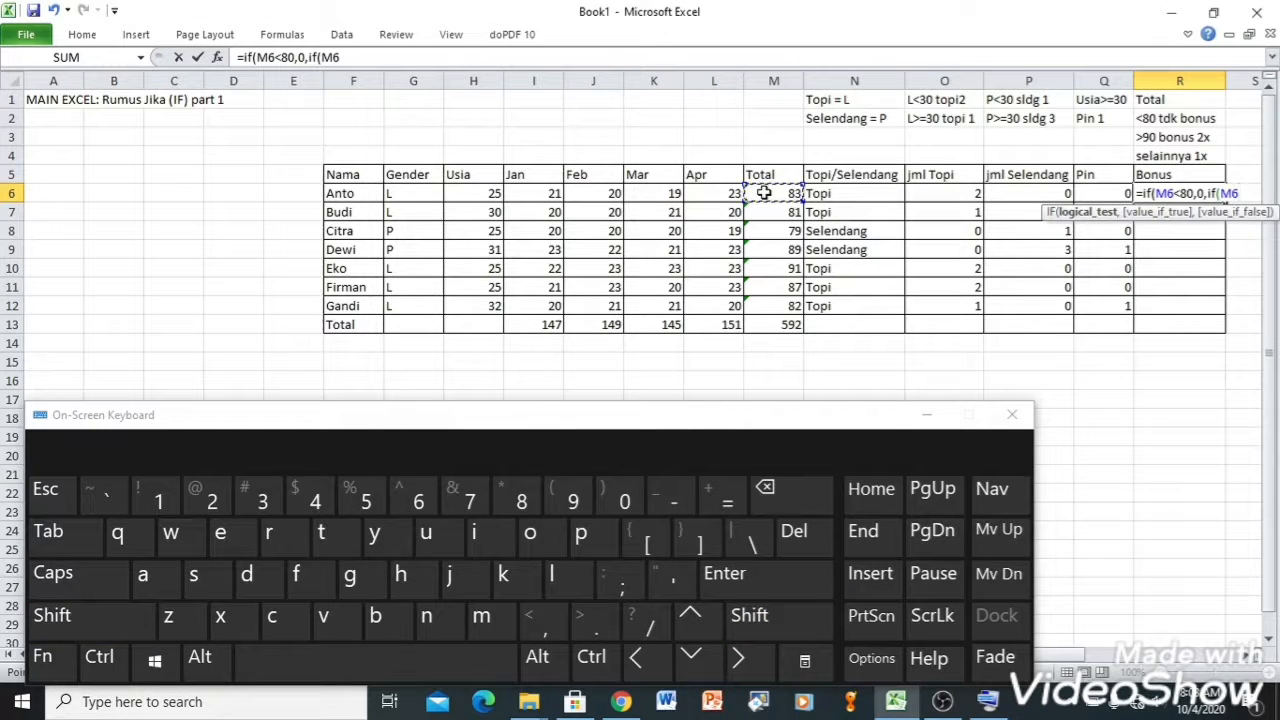
{"action": "type", "text": ">90,"}
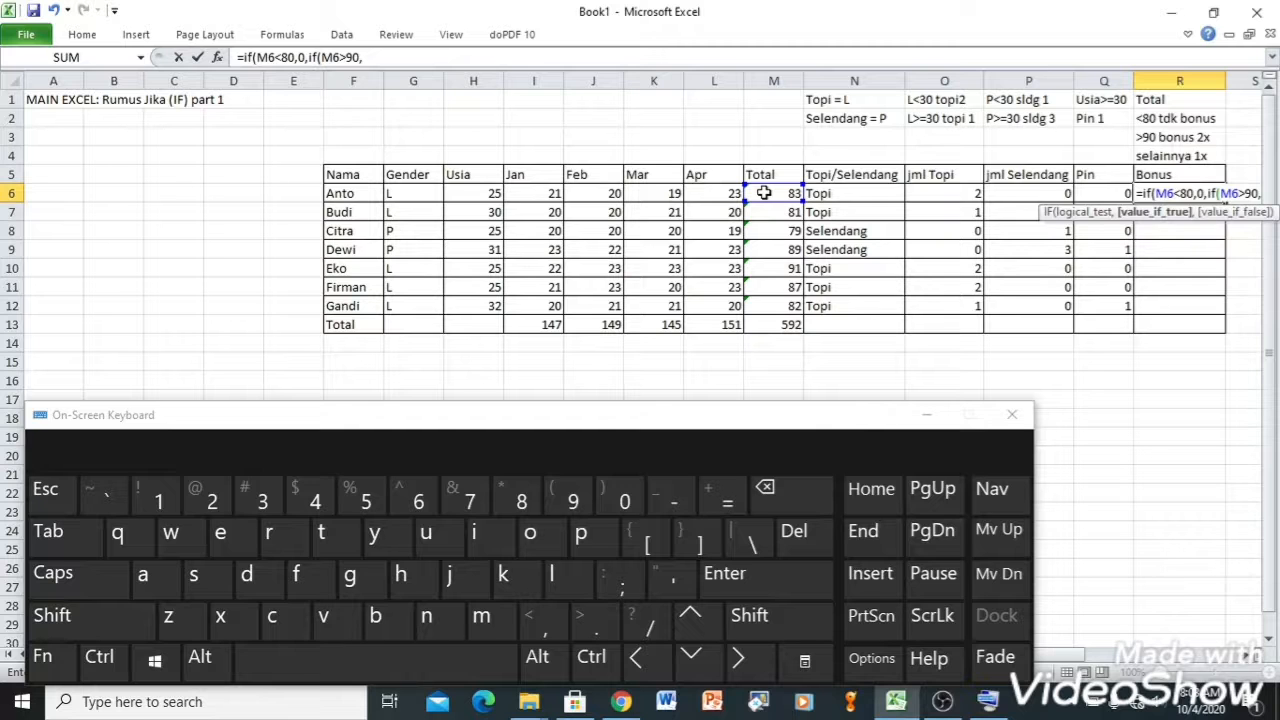
{"action": "type", "text": "2,1)"}
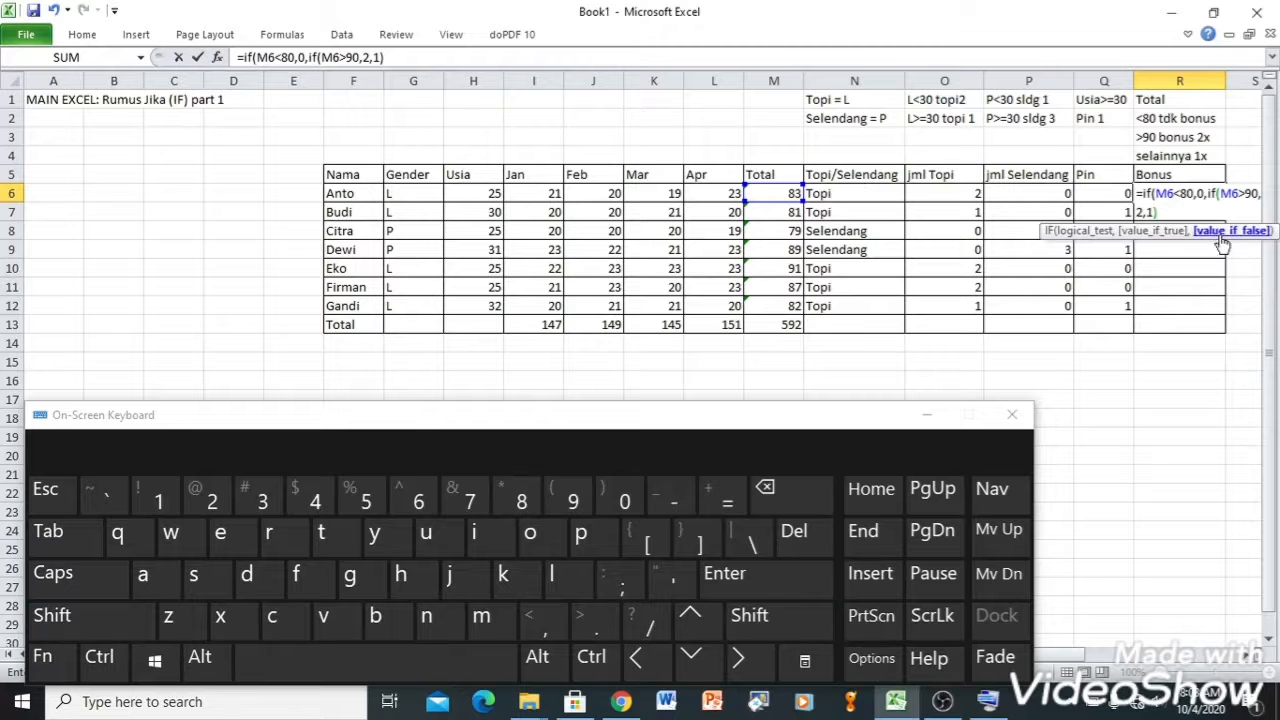
{"action": "type", "text": ")"}
{"action": "mouse_move", "coordinate": [1155, 193]}
{"action": "left_mouse_down"}
{"action": "mouse_move", "coordinate": [1264, 195]}
{"action": "mouse_move", "coordinate": [1150, 212]}
{"action": "mouse_move", "coordinate": [1155, 228]}
{"action": "mouse_move", "coordinate": [1155, 215]}
{"action": "left_mouse_up"}
{"action": "left_click", "coordinate": [1153, 212]}
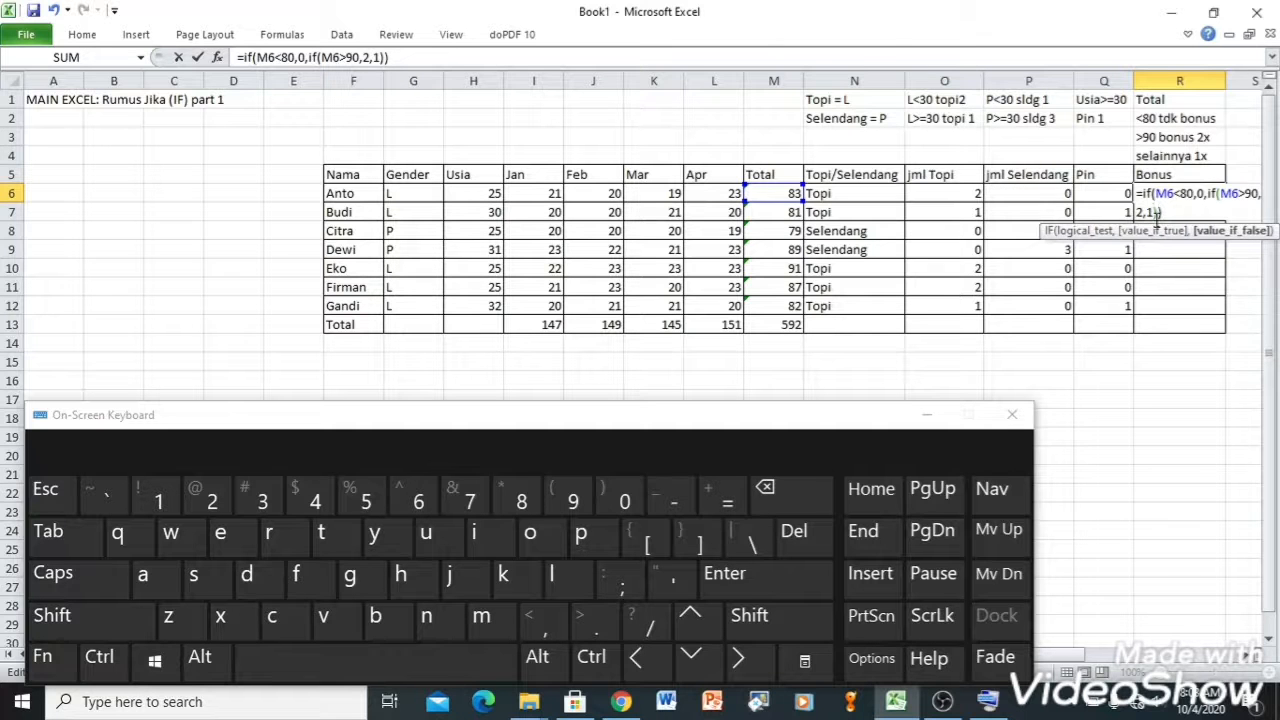
{"action": "key", "text": "Return"}
Step: Fill the numeric Bonus formula from R6 down through R12
{"action": "left_click", "coordinate": [1191, 192]}
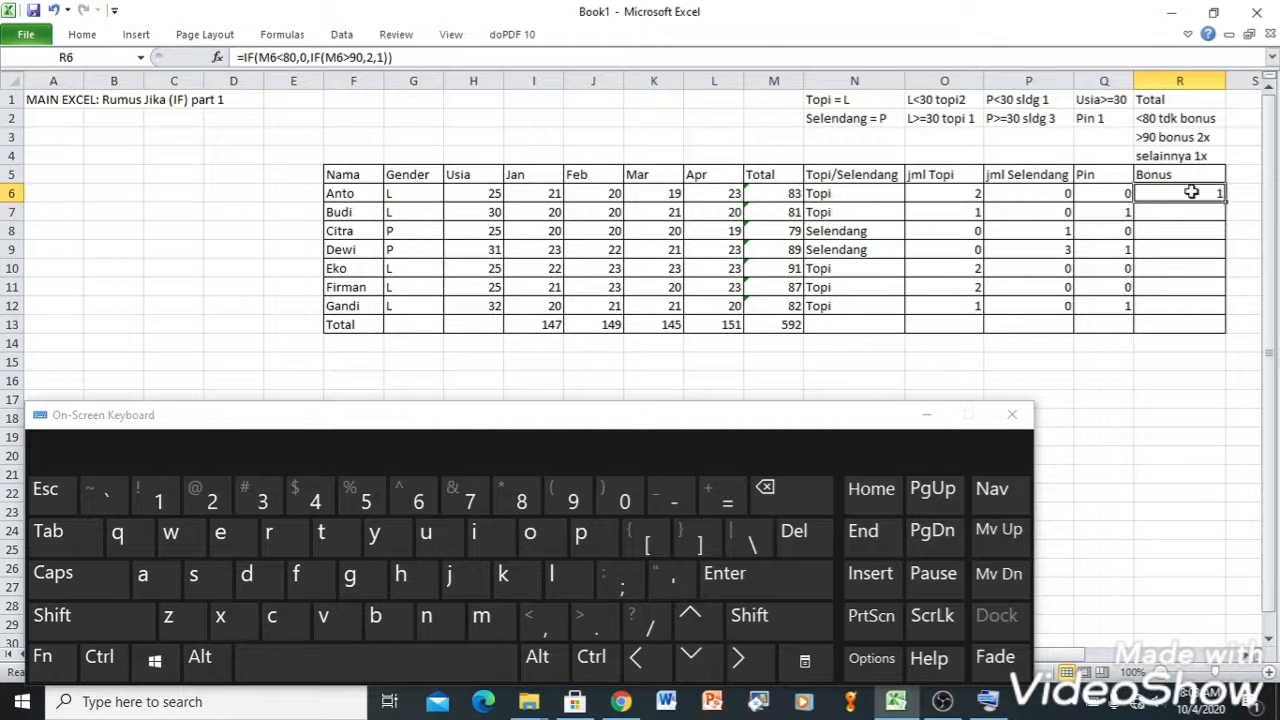
{"action": "left_click_drag", "start_coordinate": [1225, 202], "coordinate": [1222, 318]}
{"action": "left_click", "coordinate": [1194, 193]}
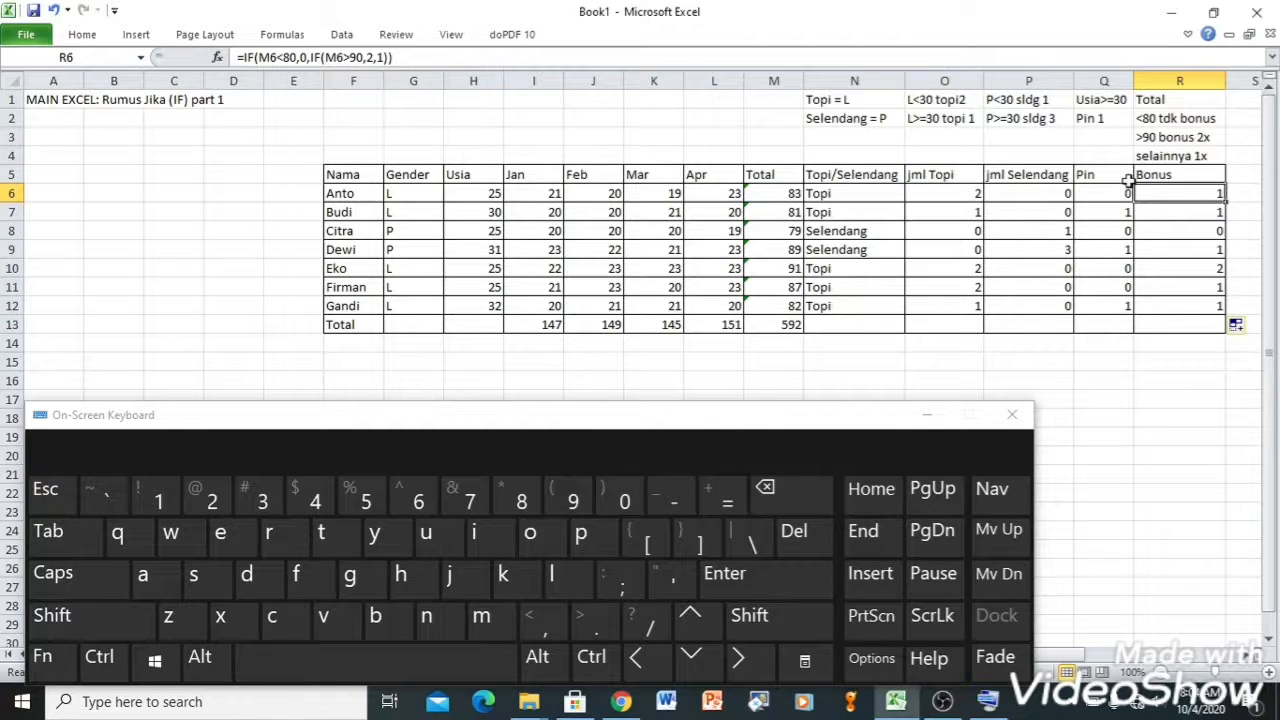
Step: Edit the R6 formula to return the texts "0x", "2x" and "1x" instead of the plain numbers, and commit it
{"action": "double_click", "coordinate": [1162, 196]}
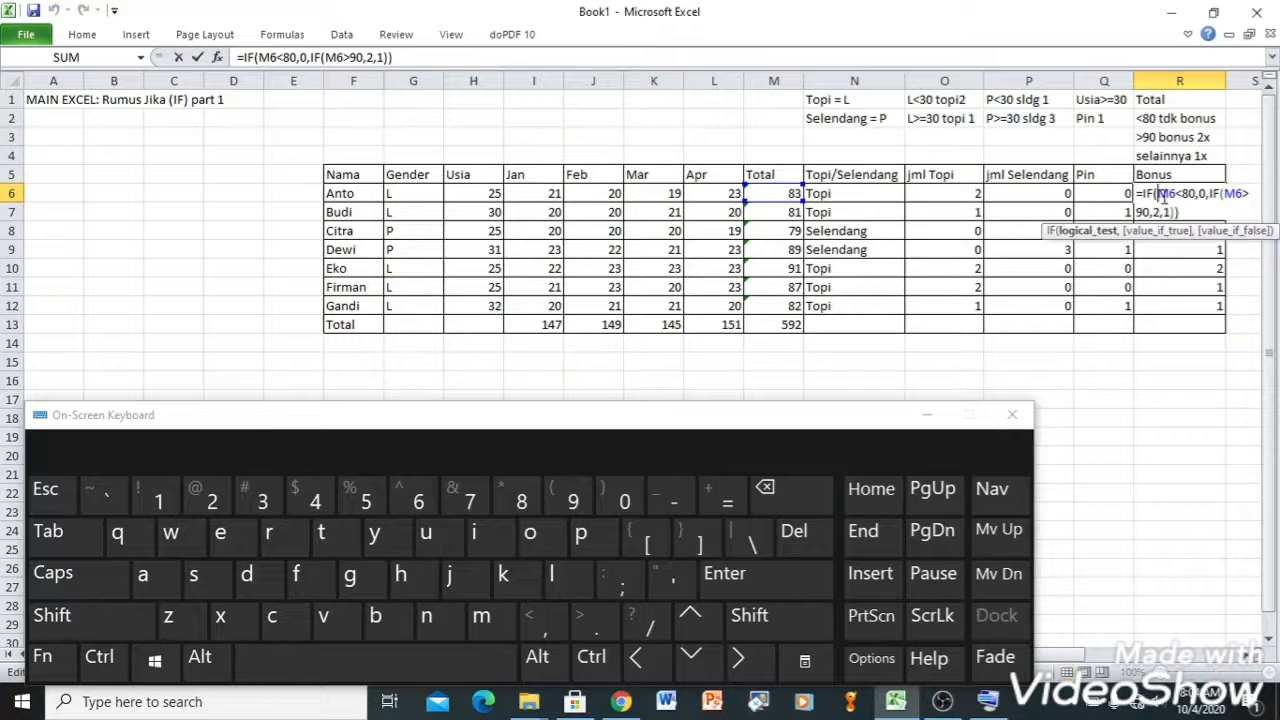
{"action": "left_click", "coordinate": [1199, 212]}
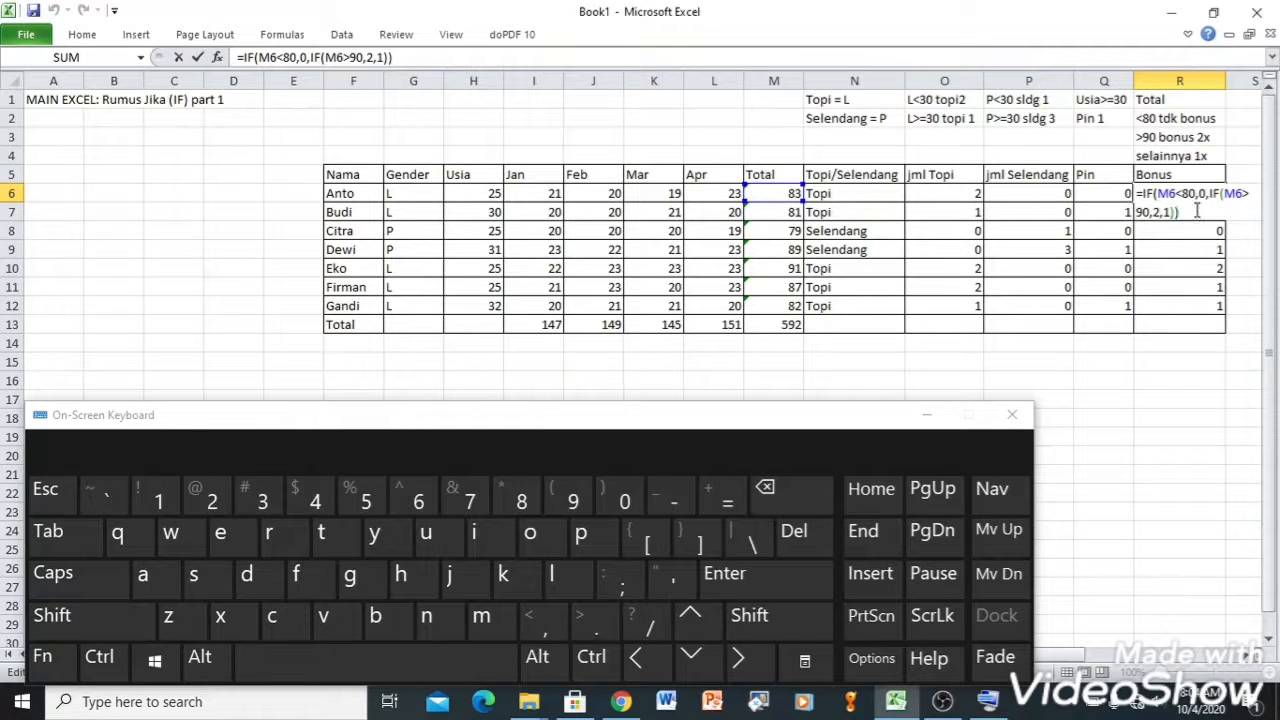
{"action": "left_click", "coordinate": [1201, 193]}
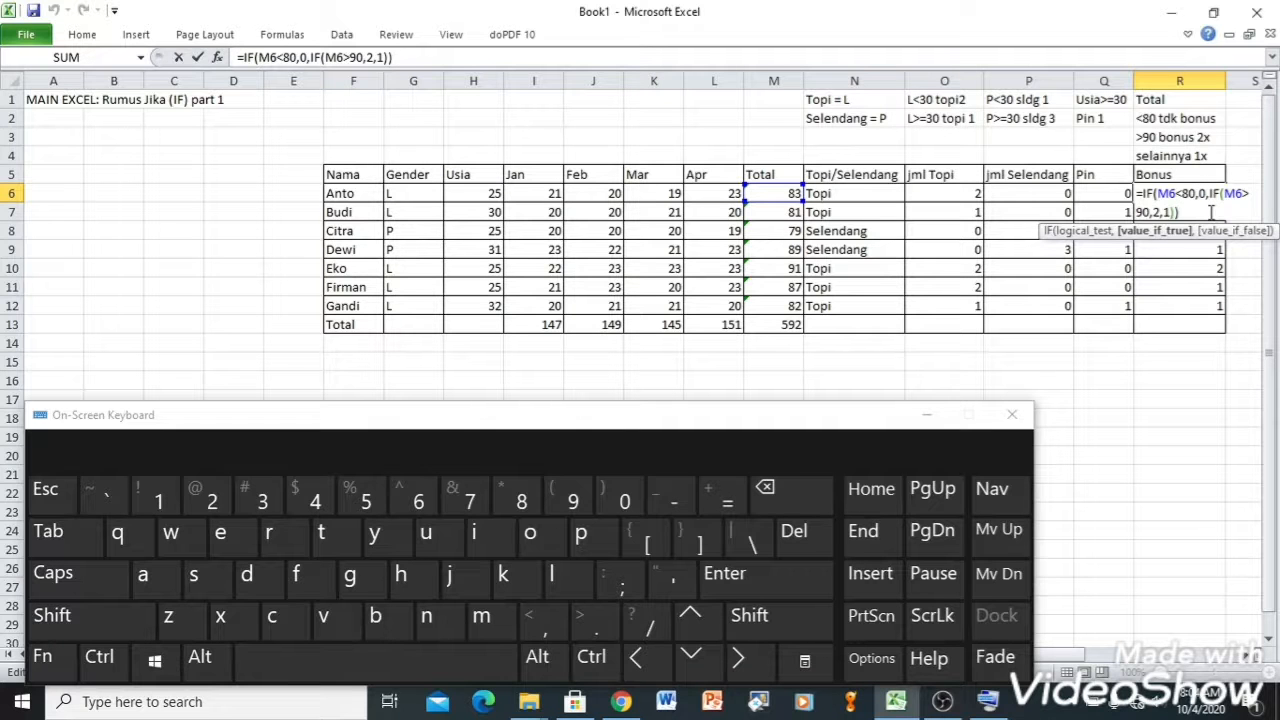
{"action": "type", "text": "\""}
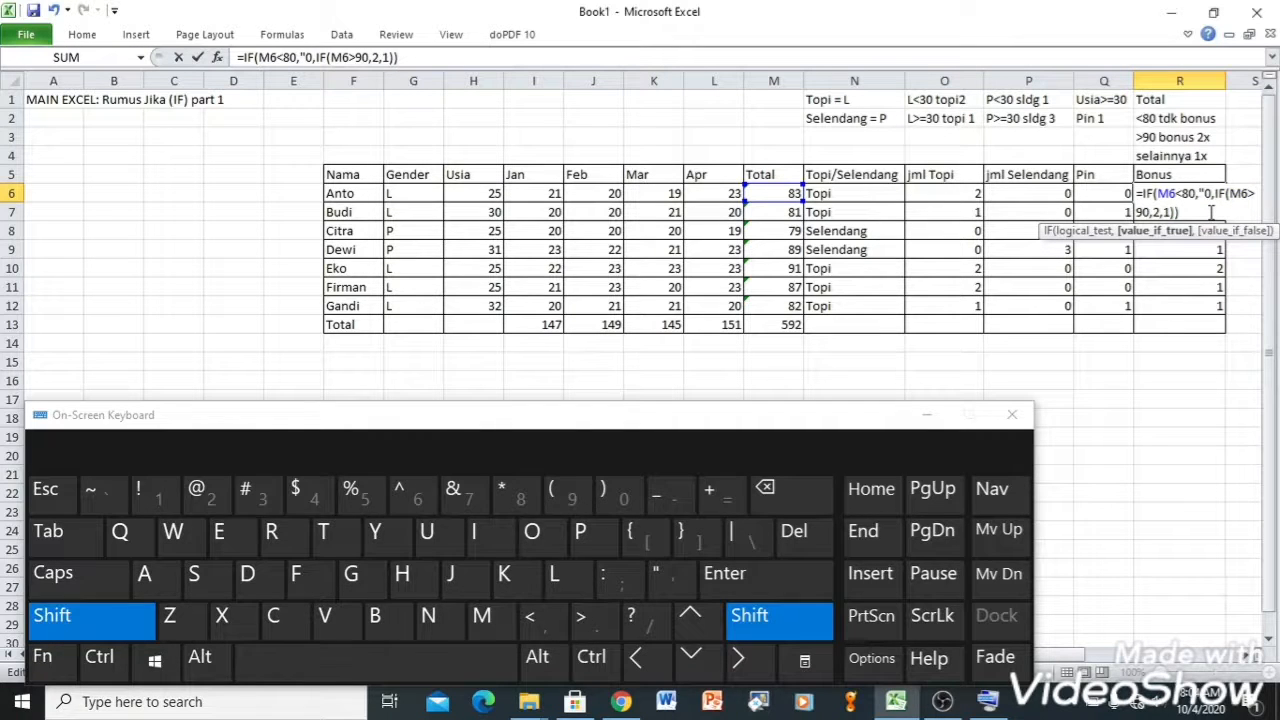
{"action": "key", "text": "Right"}
{"action": "type", "text": "x\""}
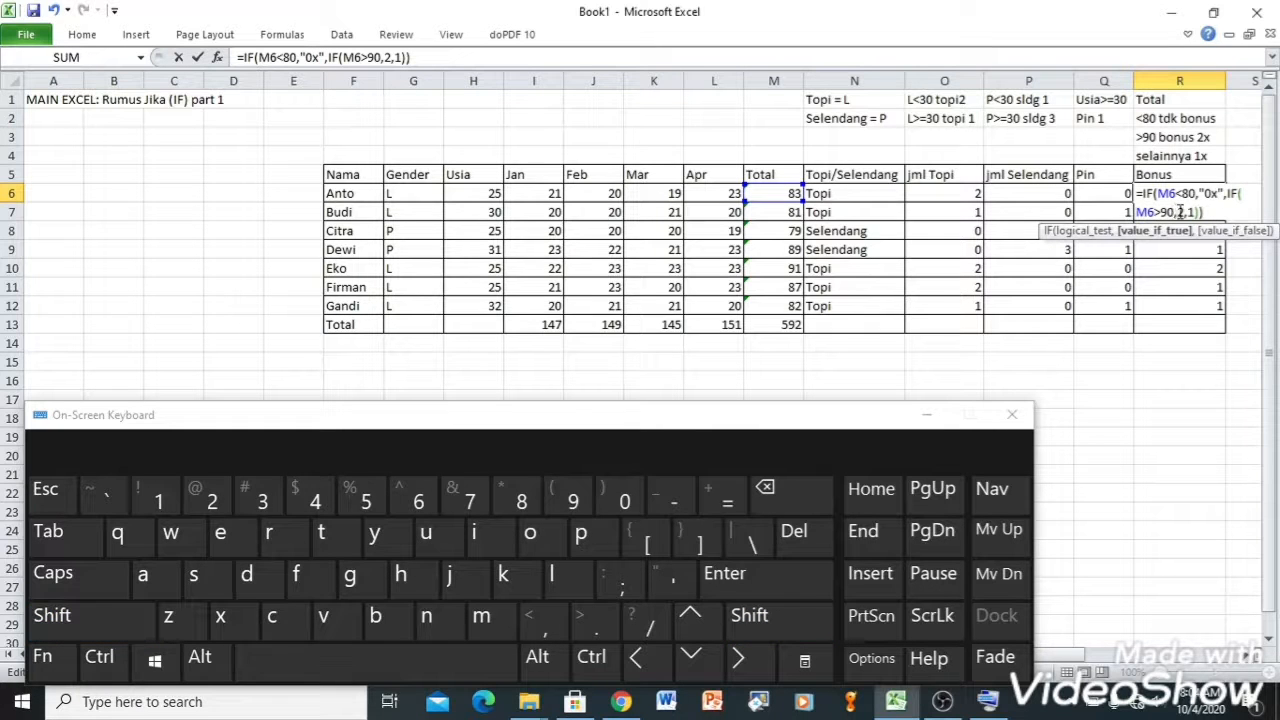
{"action": "type", "text": "\"2"}
{"action": "type", "text": "x\","}
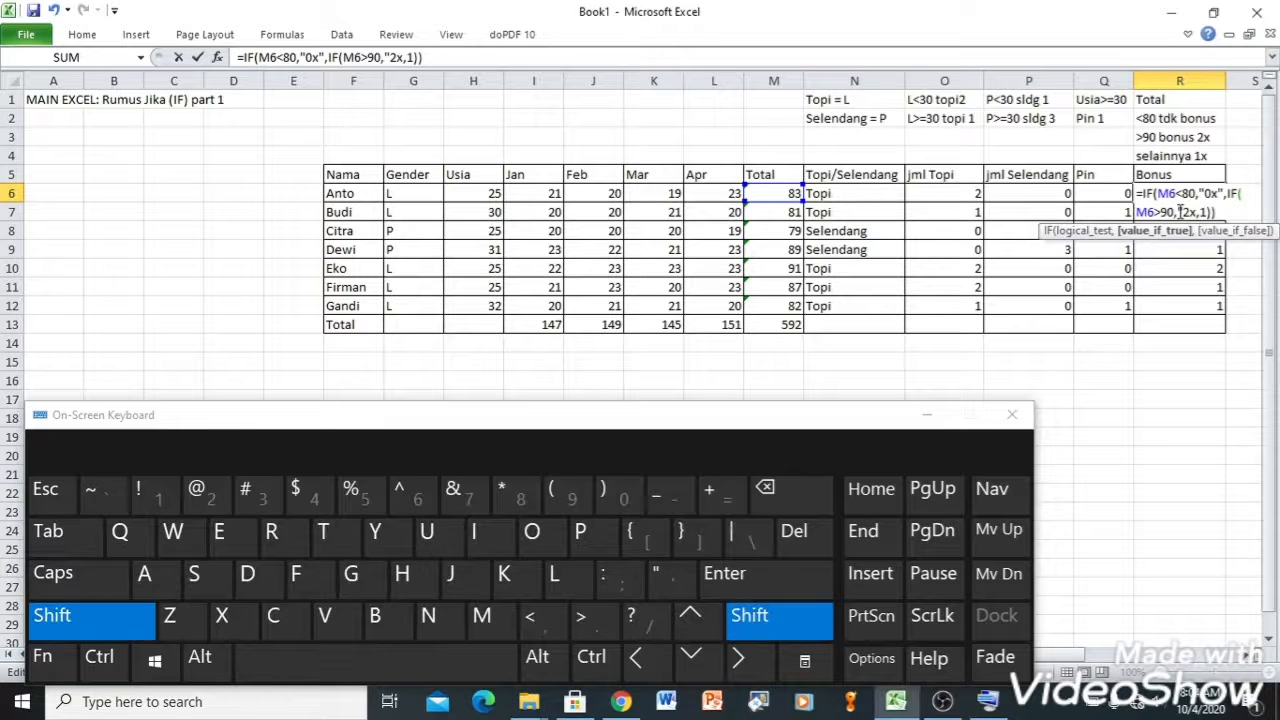
{"action": "type", "text": "\"1x\""}
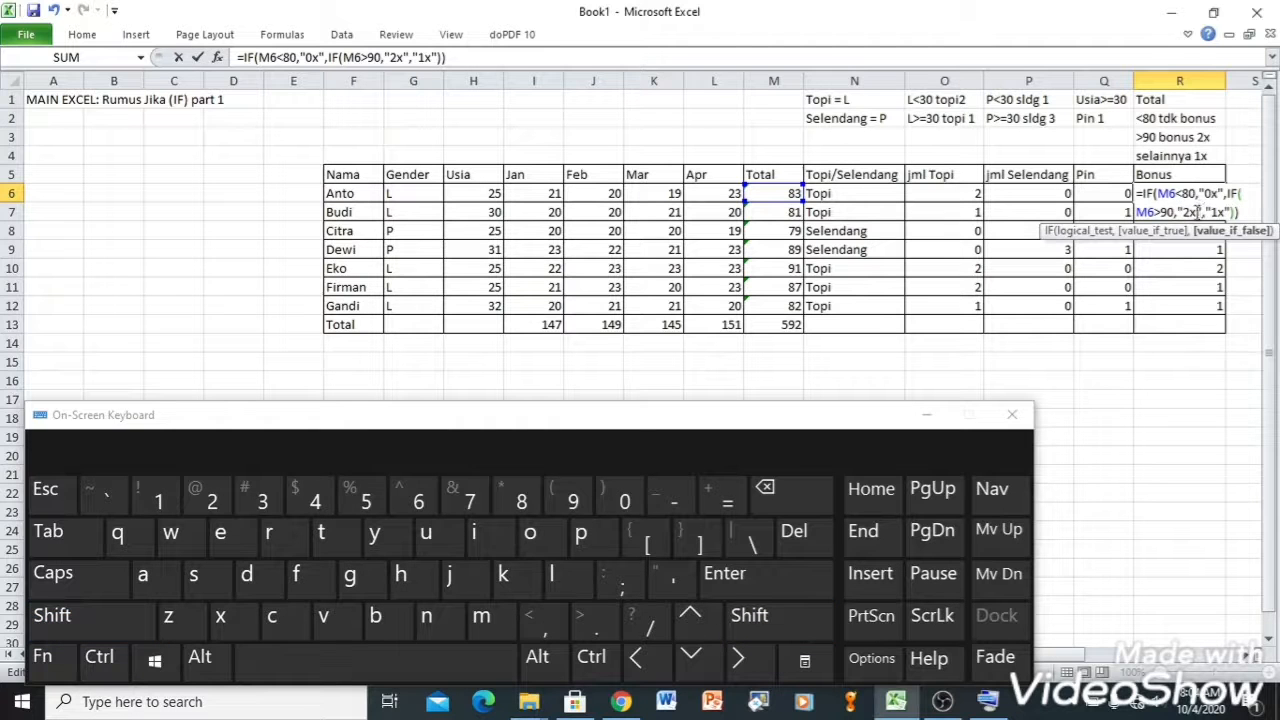
{"action": "key", "text": "Return"}
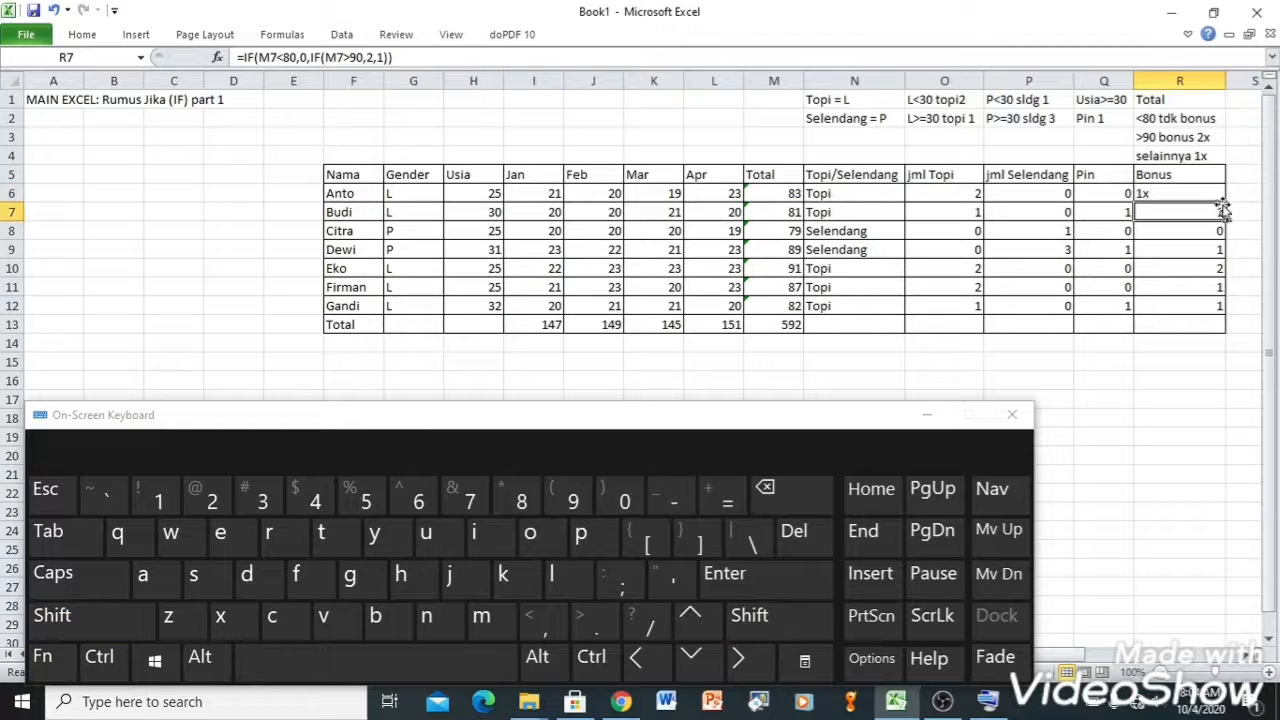
Step: Fill the revised R6 formula down the Bonus column through R12
{"action": "left_click", "coordinate": [1214, 193]}
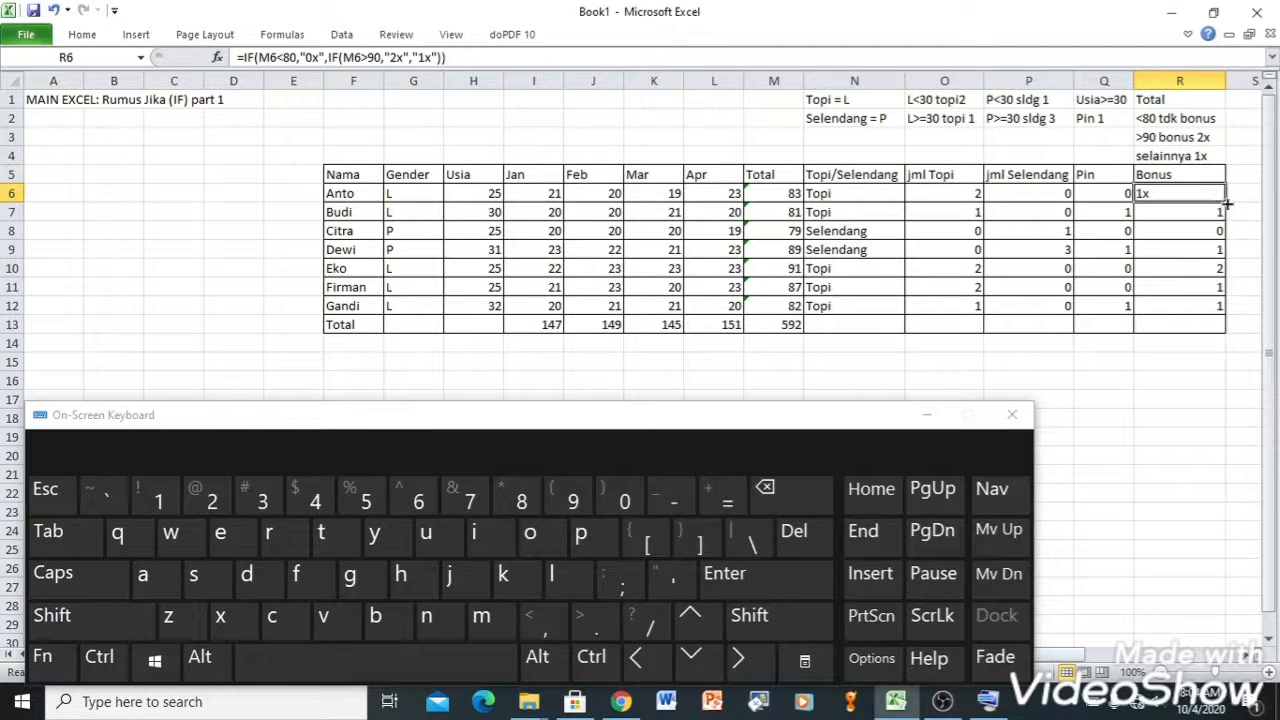
{"action": "double_click", "coordinate": [1225, 203]}
{"action": "left_click", "coordinate": [1244, 248]}
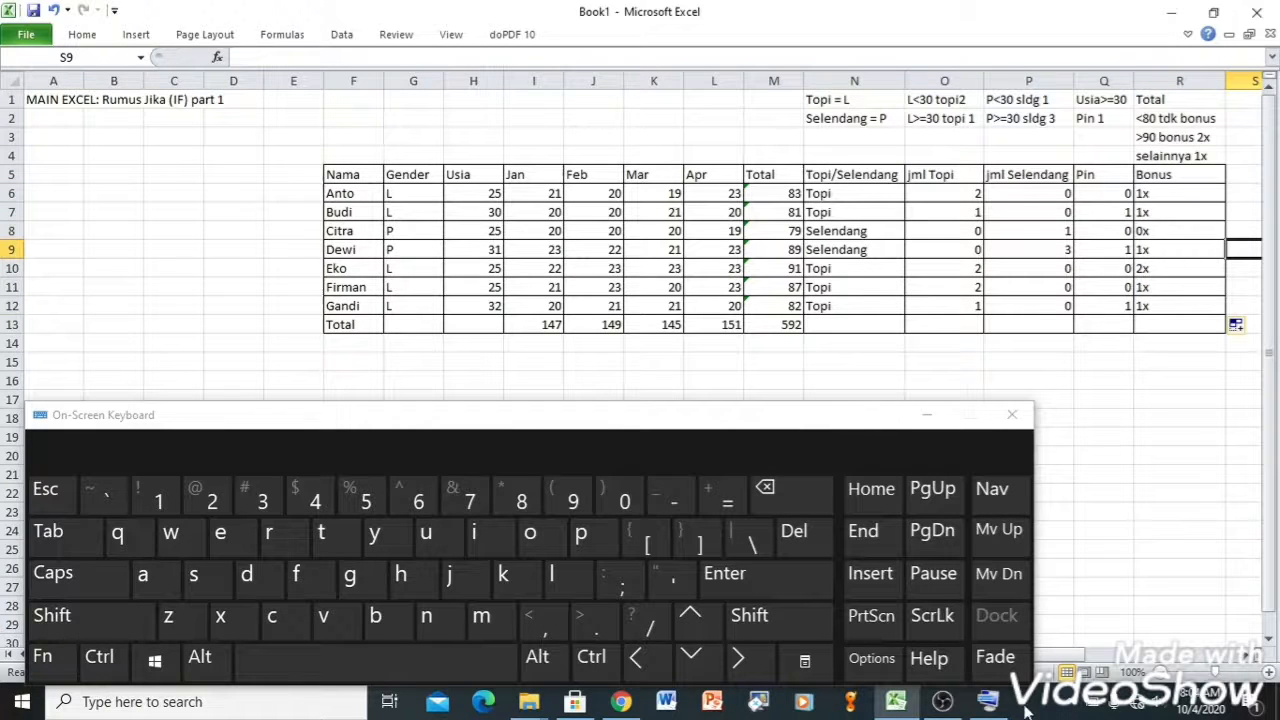
{"action": "left_click", "coordinate": [942, 701]}
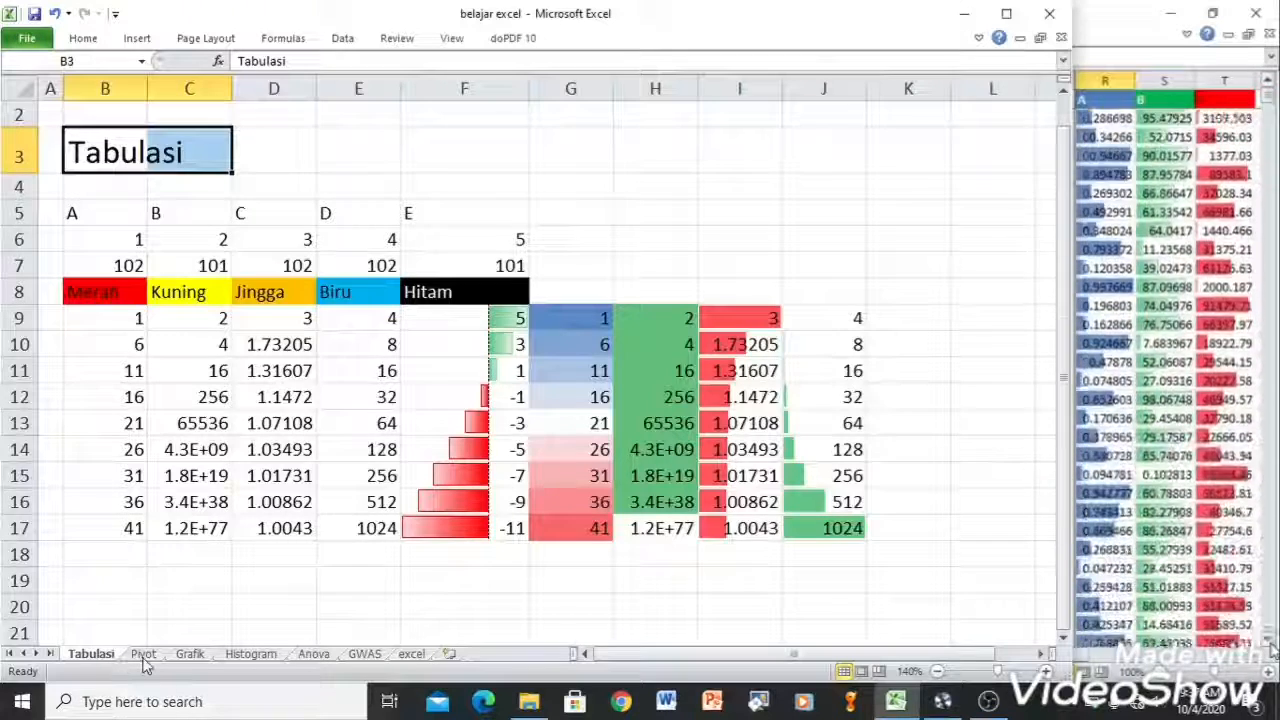
Step: Look through the Pivot, Grafik, Histogram, Anova, GWAS and excel sheets of the belajar excel workbook
{"action": "left_click", "coordinate": [144, 656]}
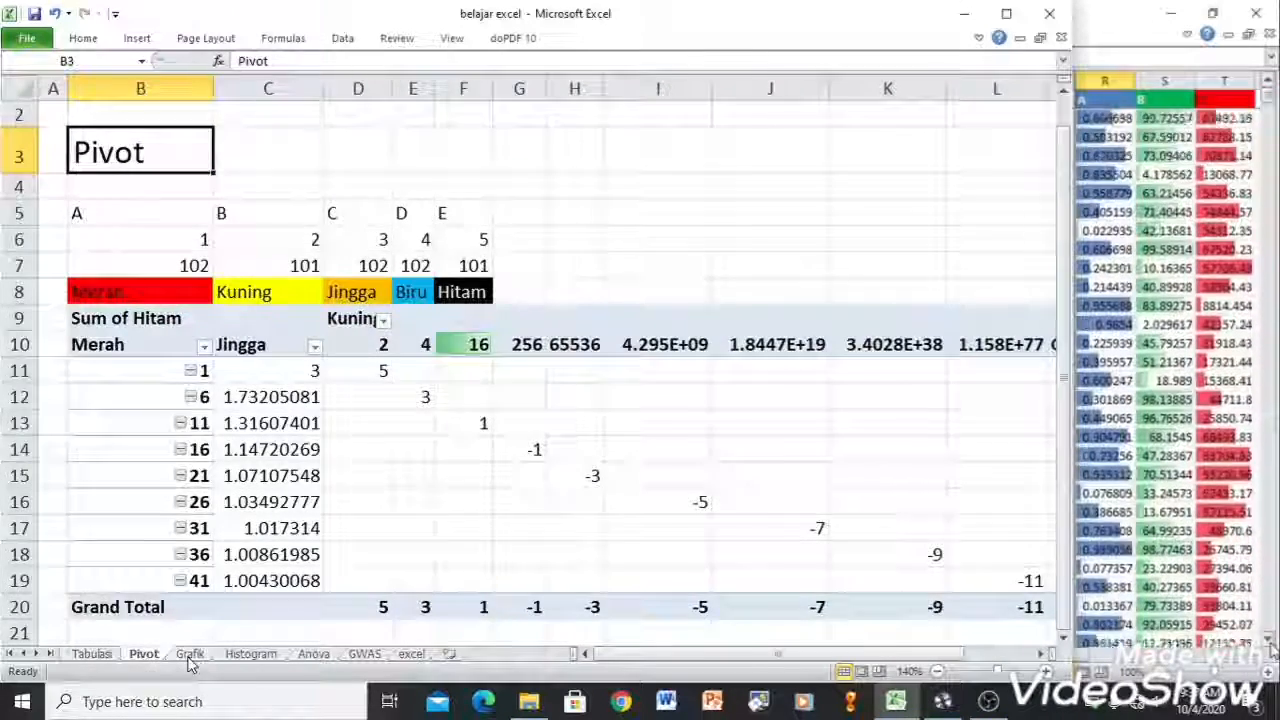
{"action": "left_click", "coordinate": [190, 656]}
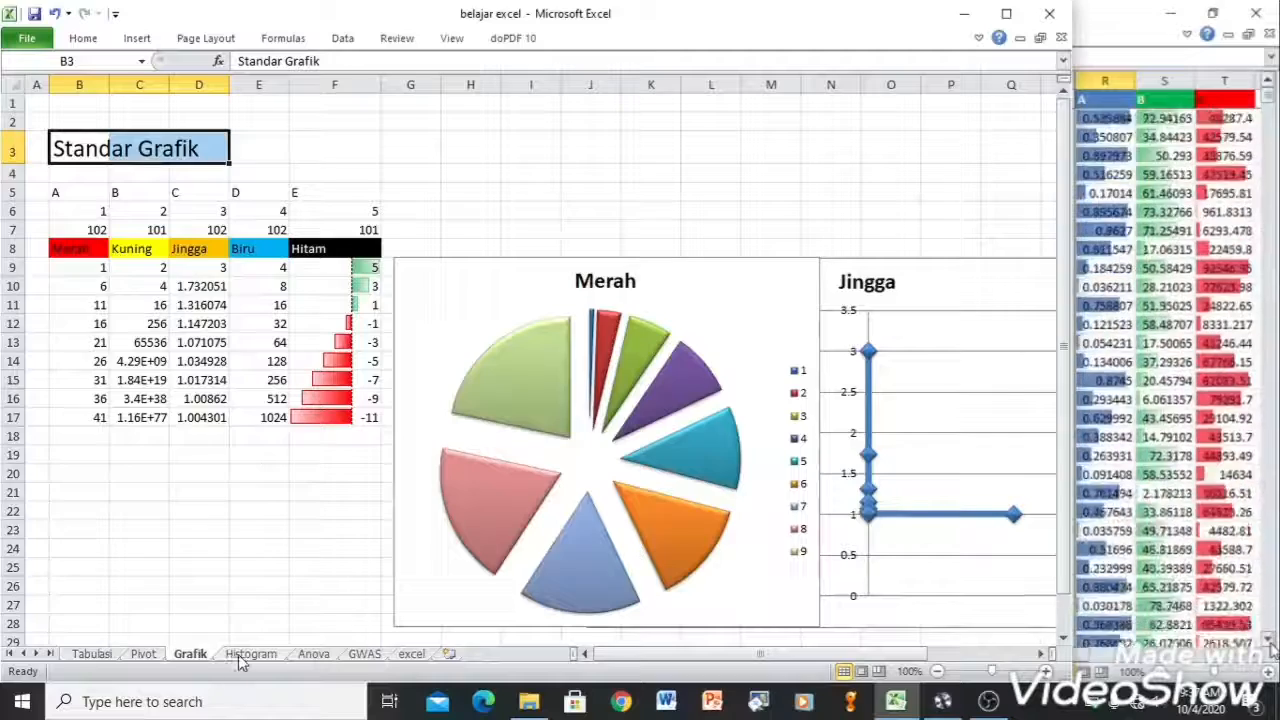
{"action": "left_click", "coordinate": [242, 656]}
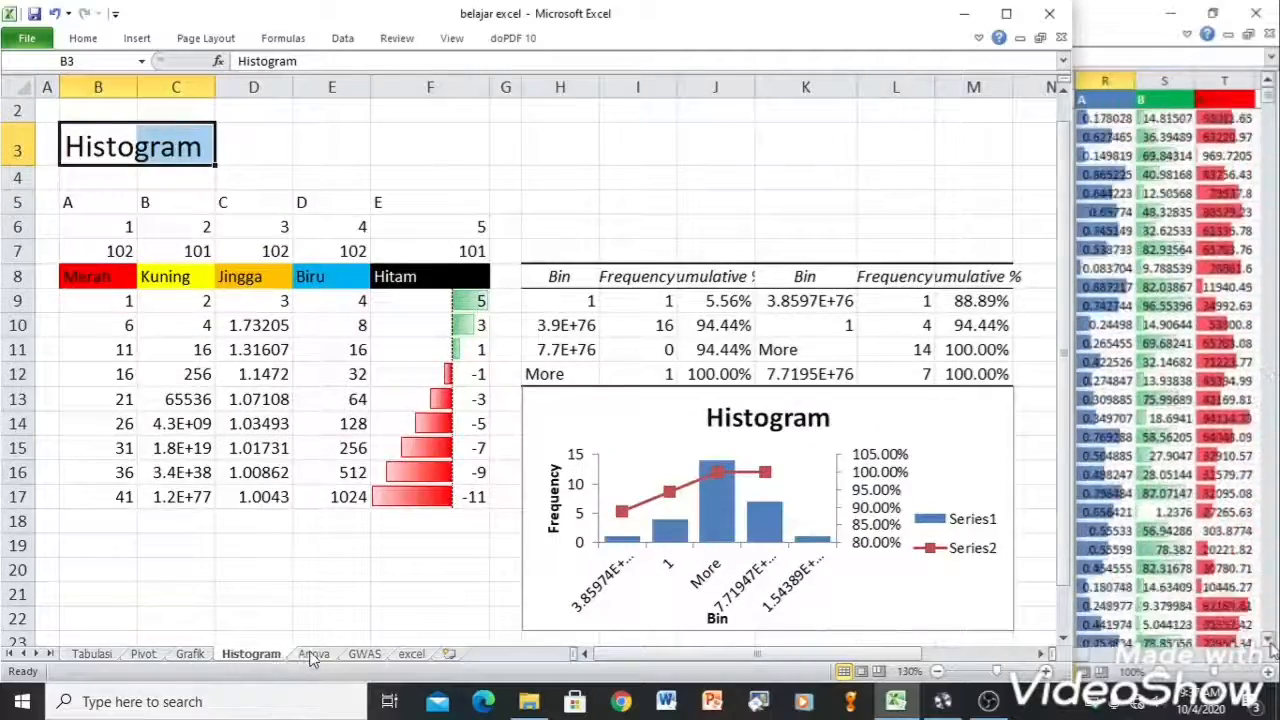
{"action": "left_click", "coordinate": [314, 655]}
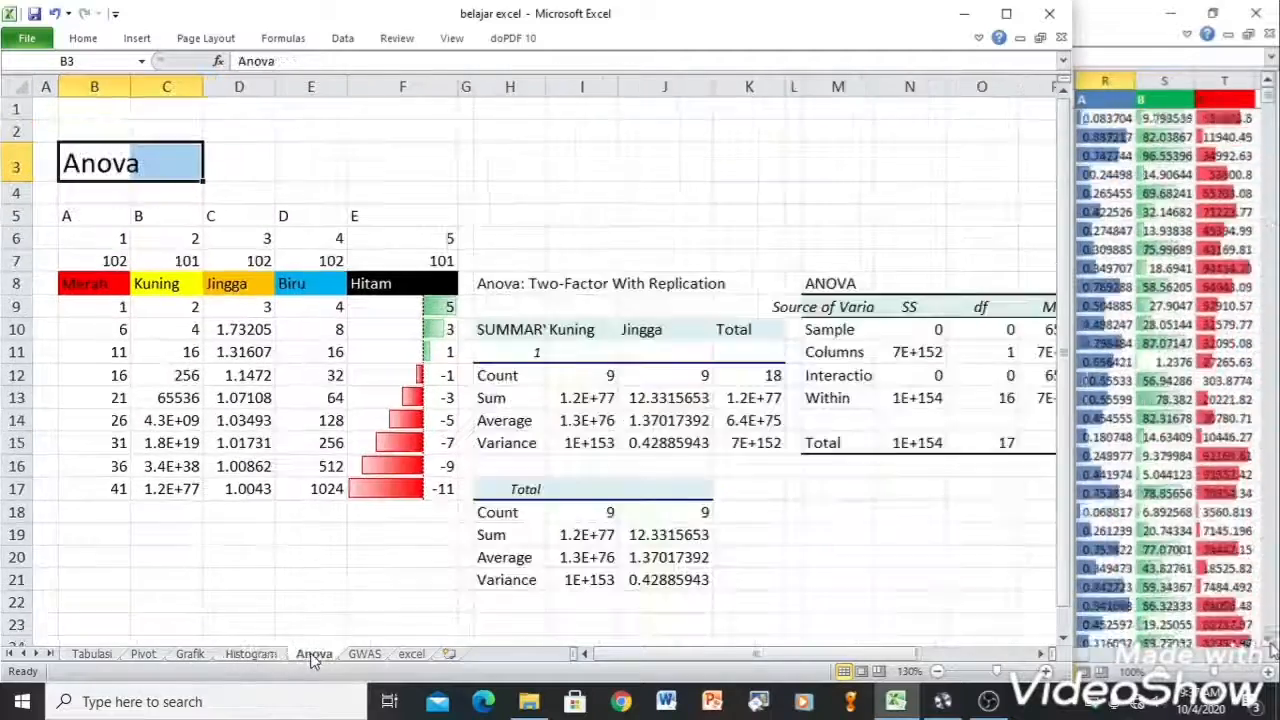
{"action": "left_click", "coordinate": [366, 656]}
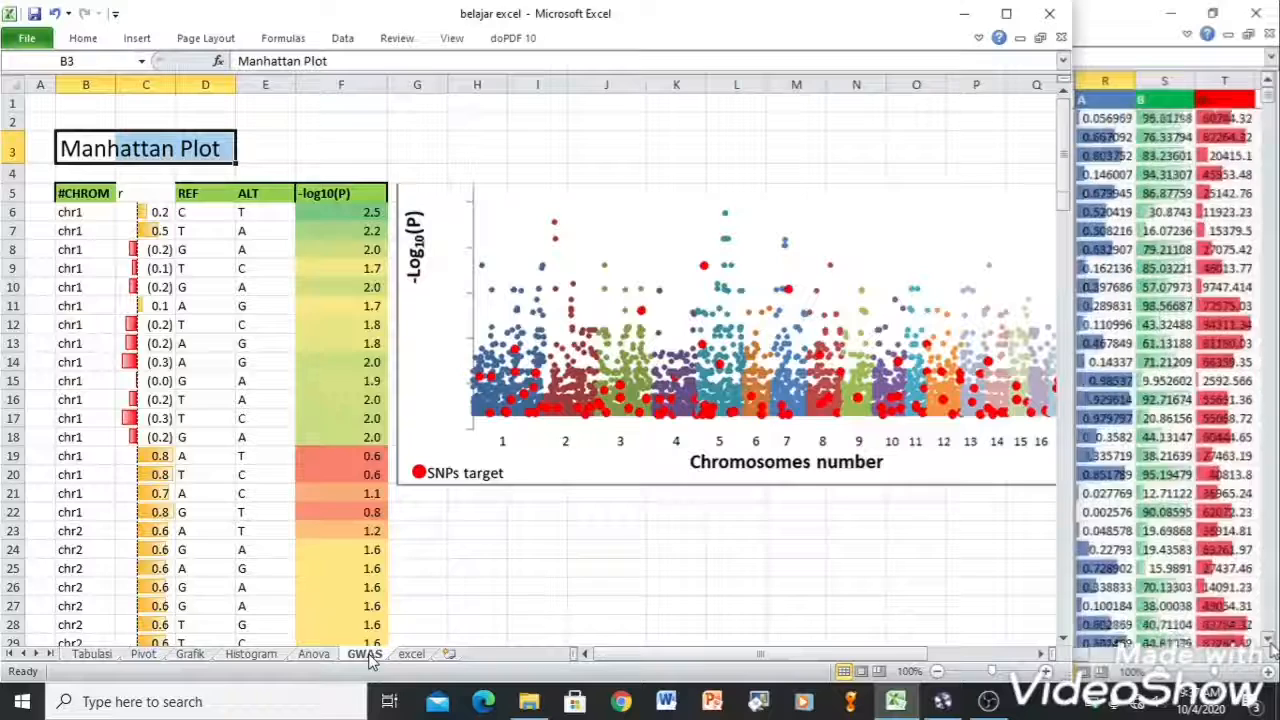
{"action": "left_click", "coordinate": [410, 656]}
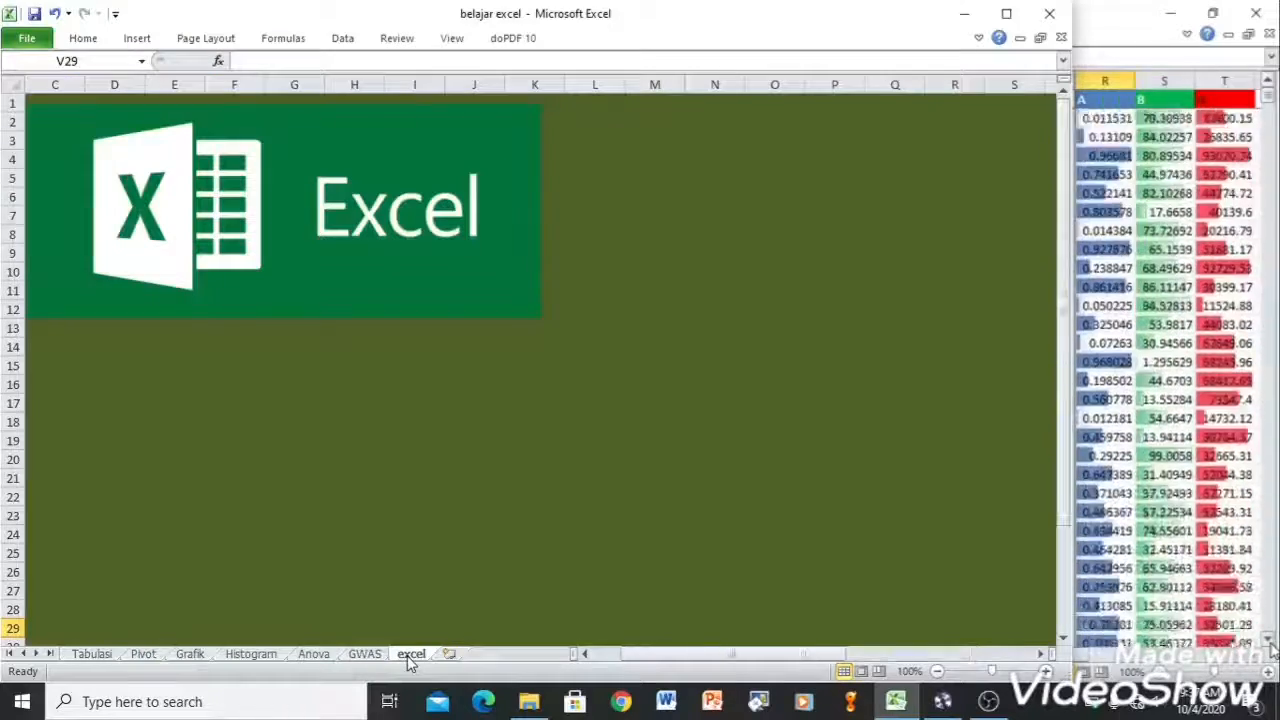